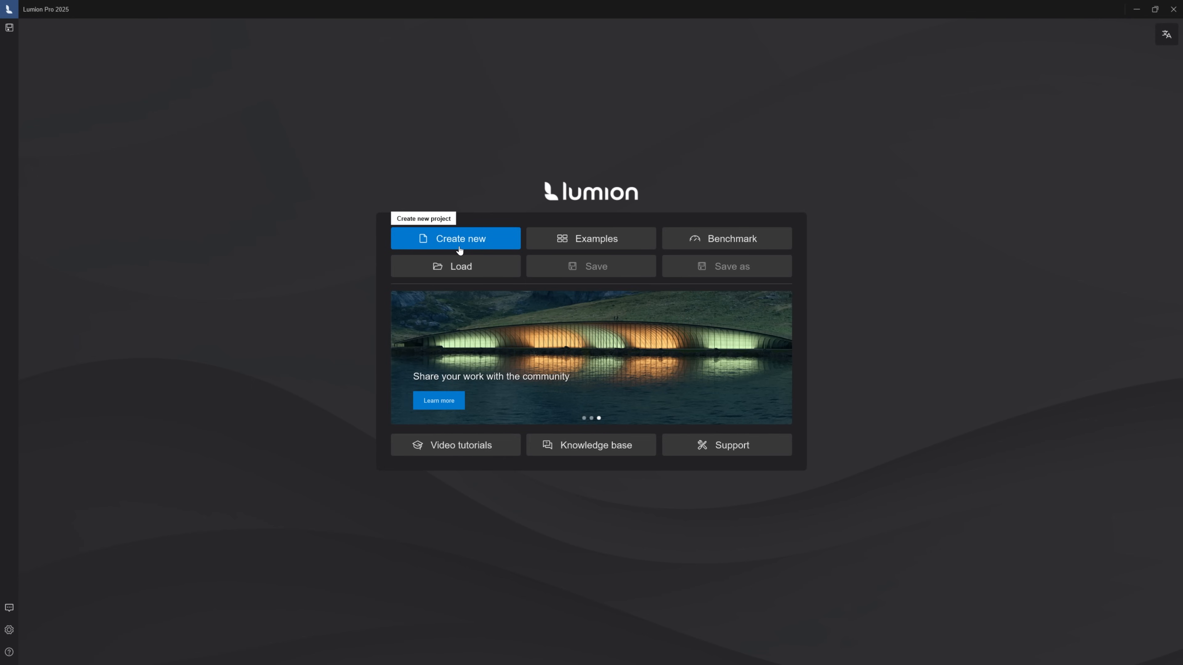
# Step: Look over the example scenes offered on the start screen
pyautogui.click(589, 252)
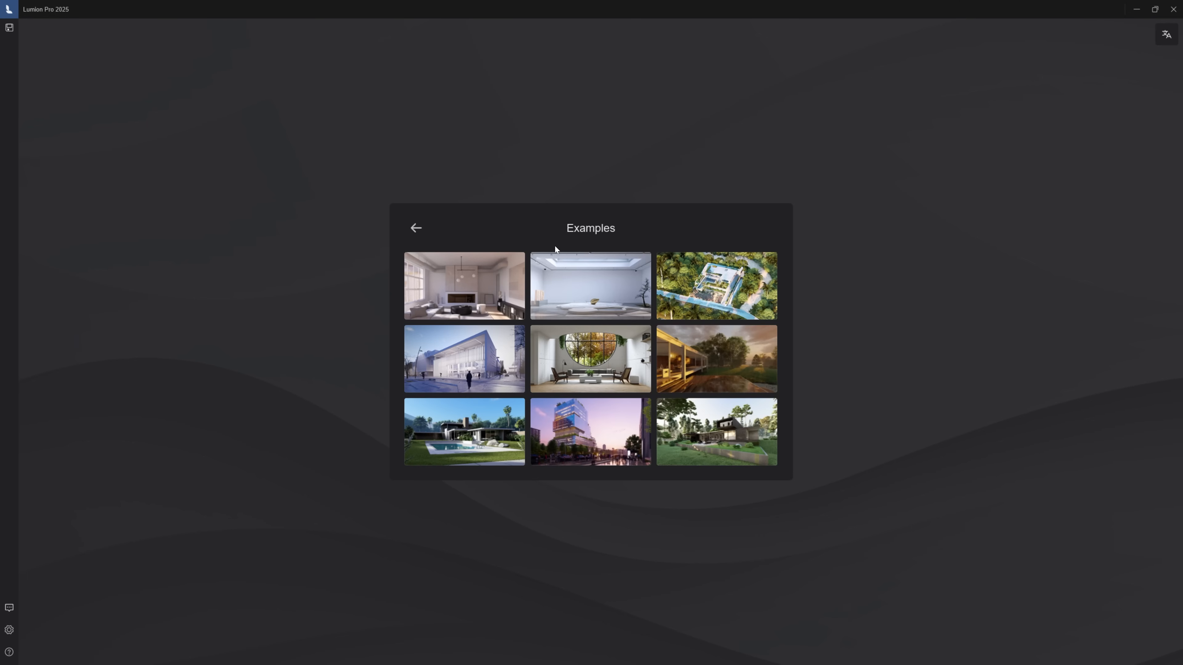
pyautogui.press('Escape')
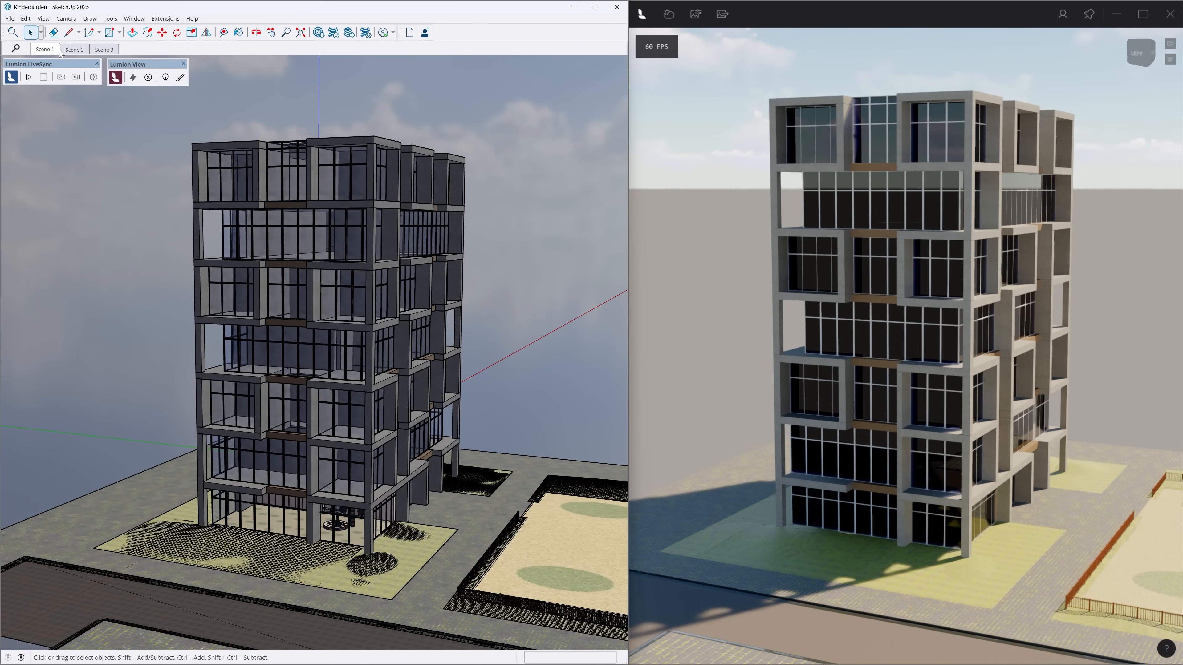
# Step: Switch to SketchUp and show Scene 2 of the Kindergarden model alongside the synchronized Lumion View
pyautogui.click(63, 50)
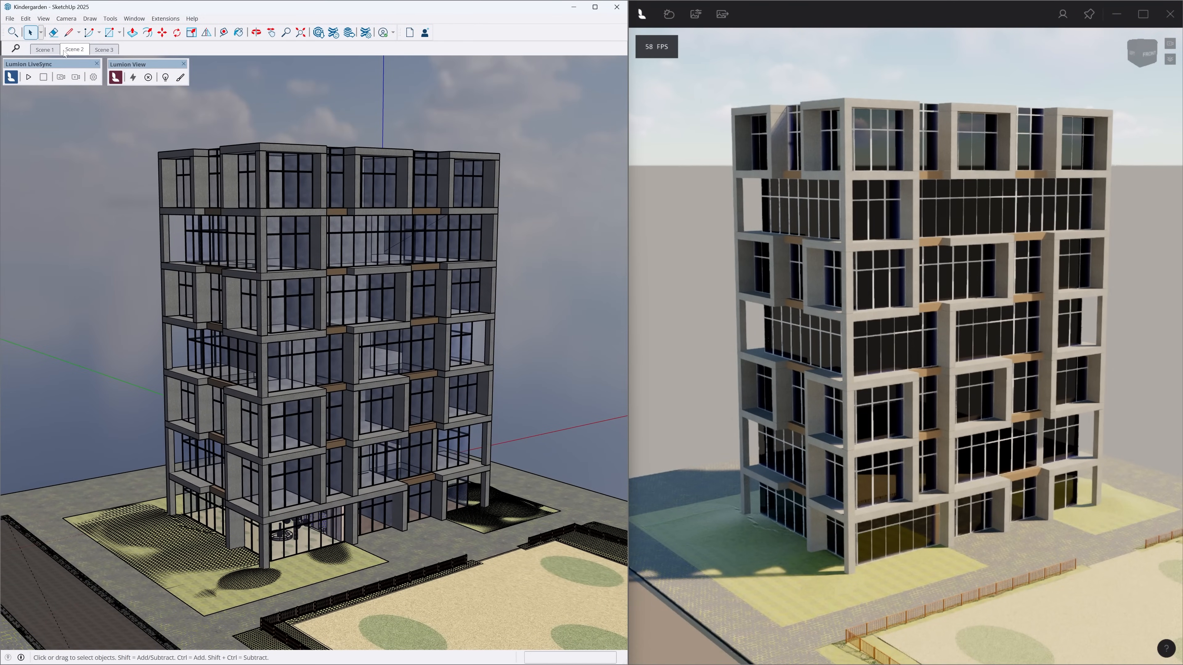
pyautogui.click(59, 51)
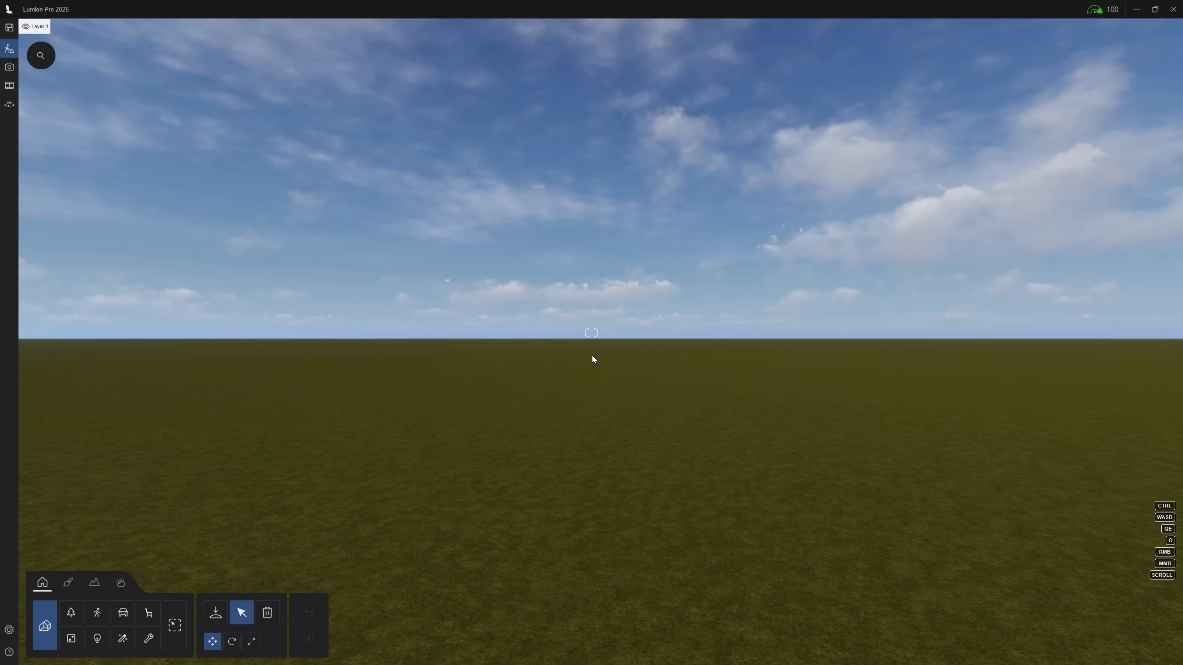
# Step: Try moving and rotating the camera over the empty grass terrain, and open the Camera input choices in the input settings
pyautogui.press('w')
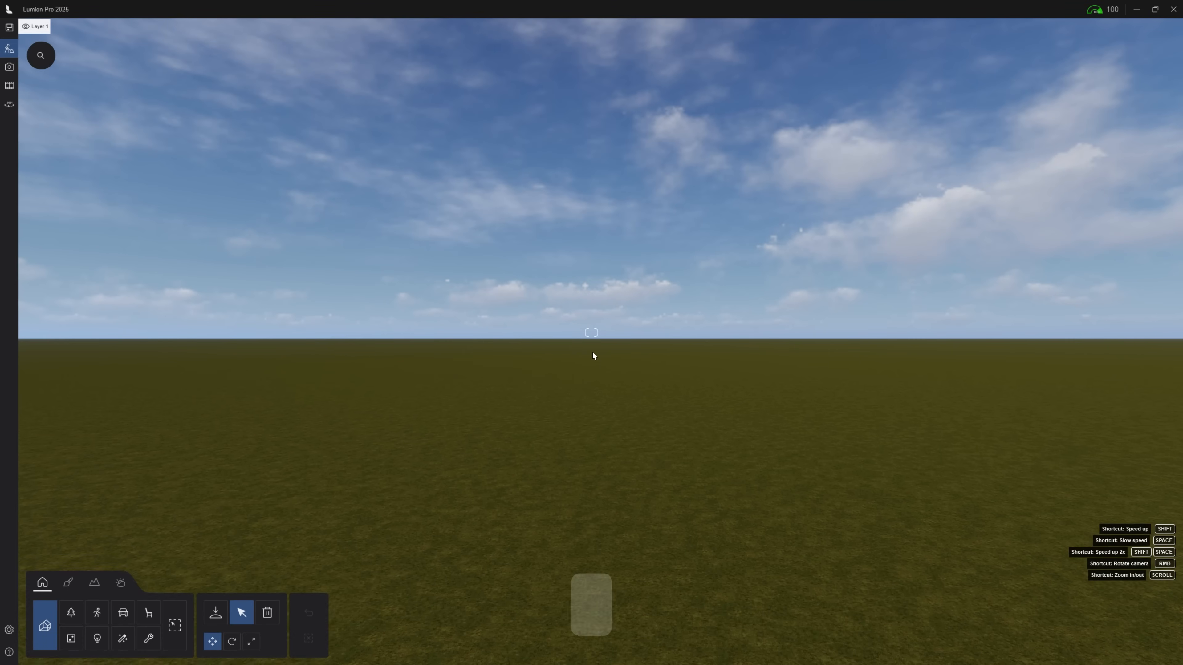
pyautogui.press('a')
pyautogui.press('s')
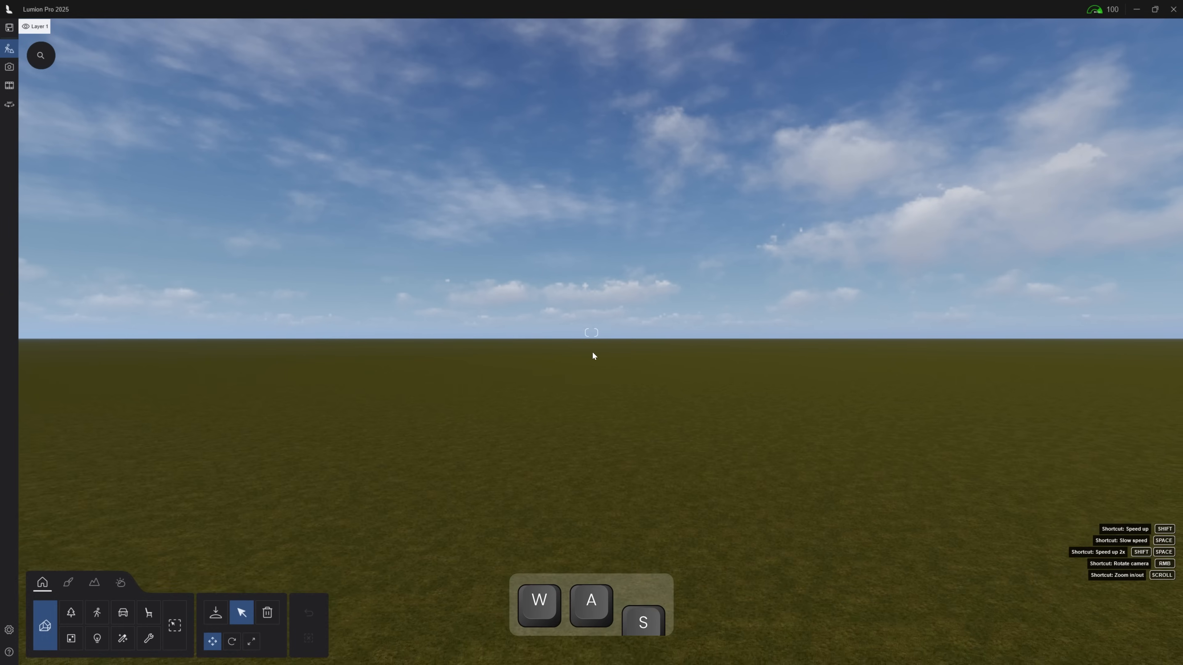
pyautogui.press('d')
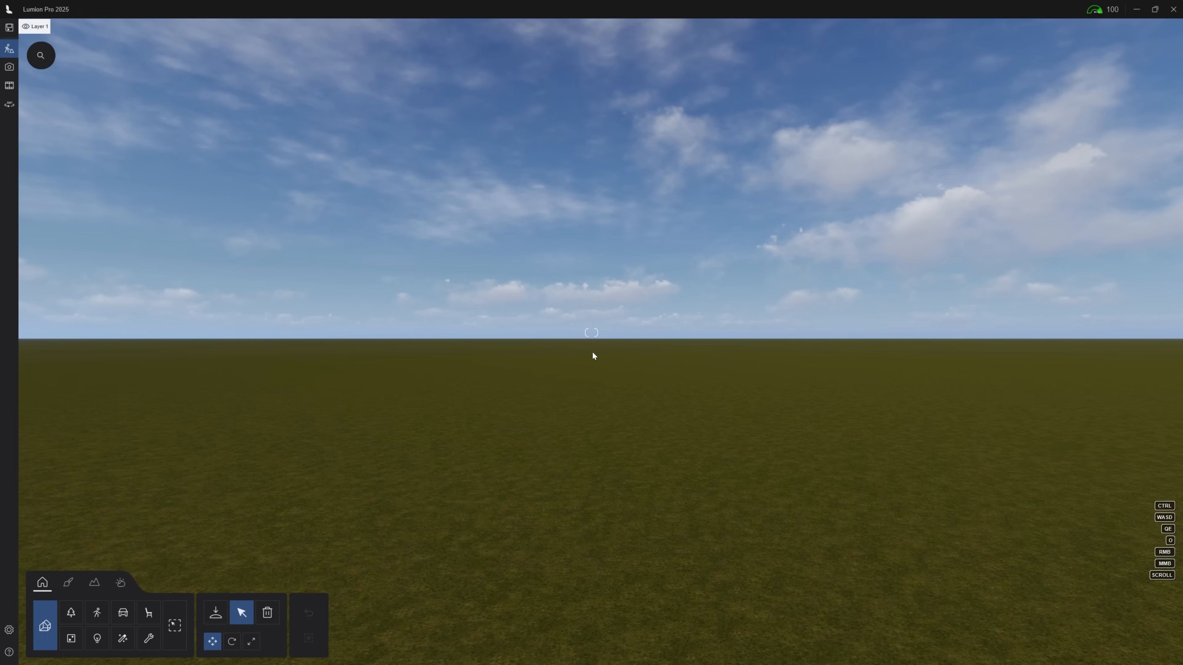
pyautogui.moveTo(593, 352); pyautogui.dragTo(517, 355, button='right')
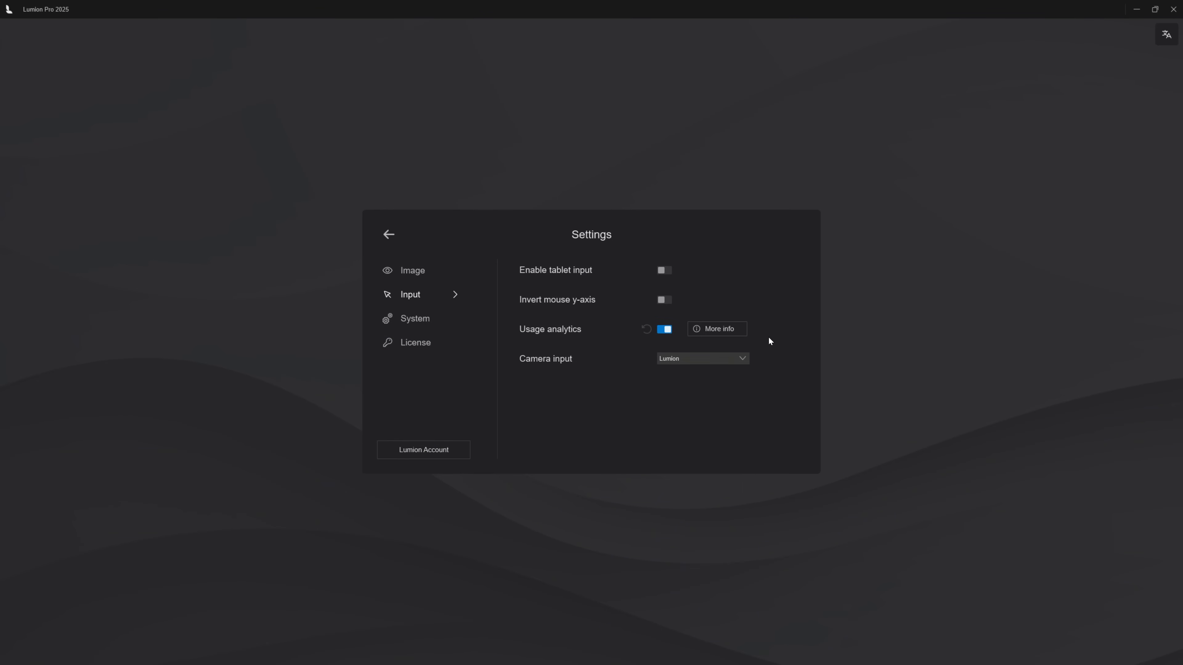
pyautogui.click(743, 361)
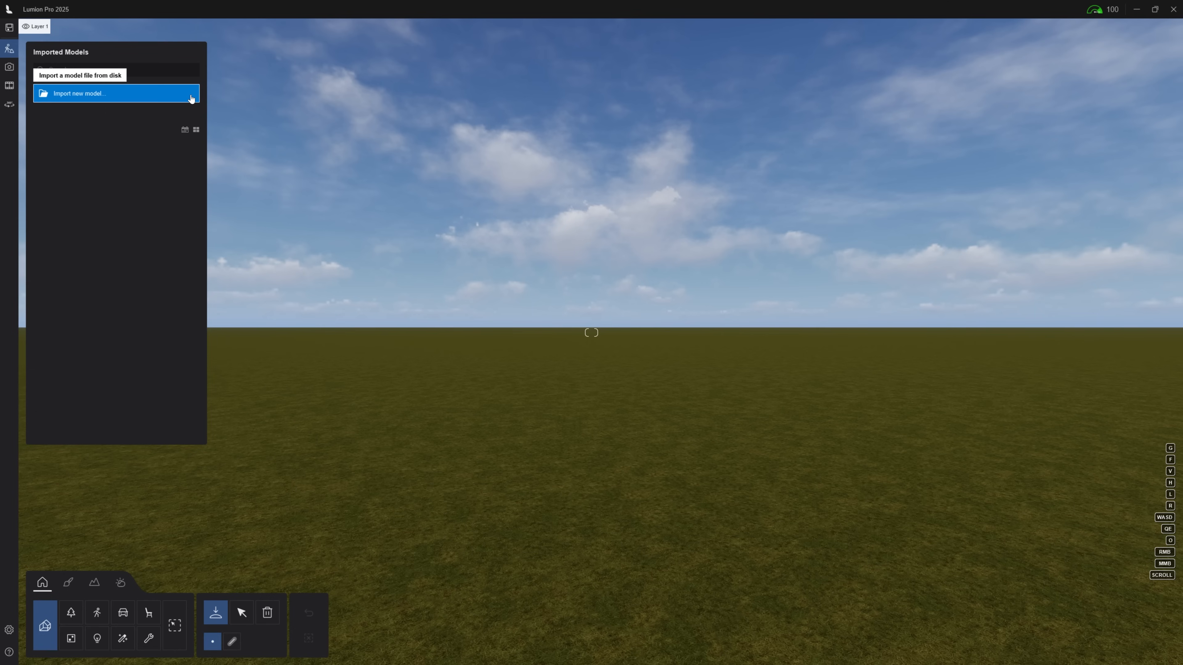
# Step: Import Kindergarden.skp as Kindergarden with its lights into the Main (default) folder and place the building on the terrain
pyautogui.click(192, 96)
pyautogui.click(216, 112)
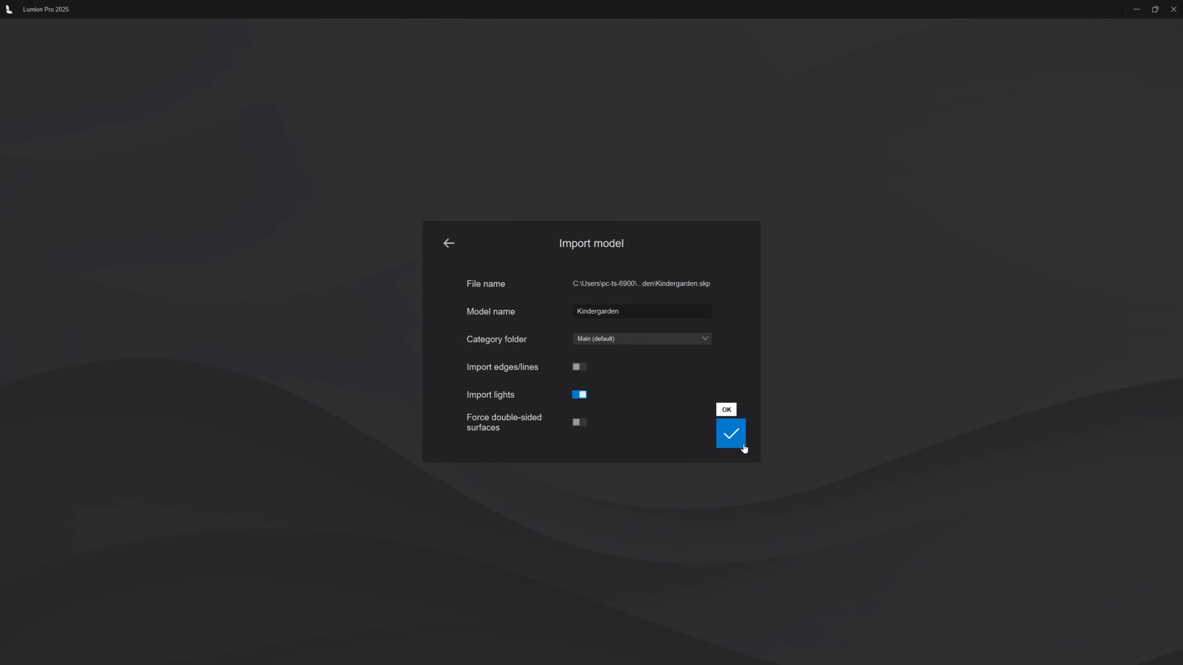
pyautogui.click(744, 447)
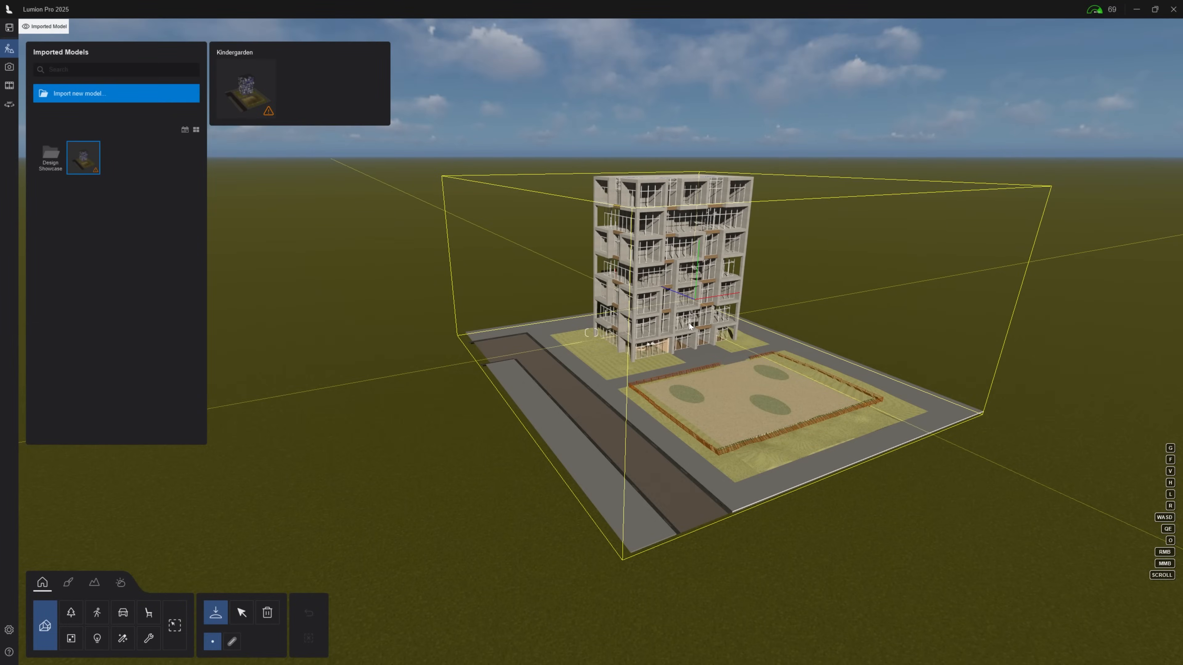
pyautogui.click(689, 326)
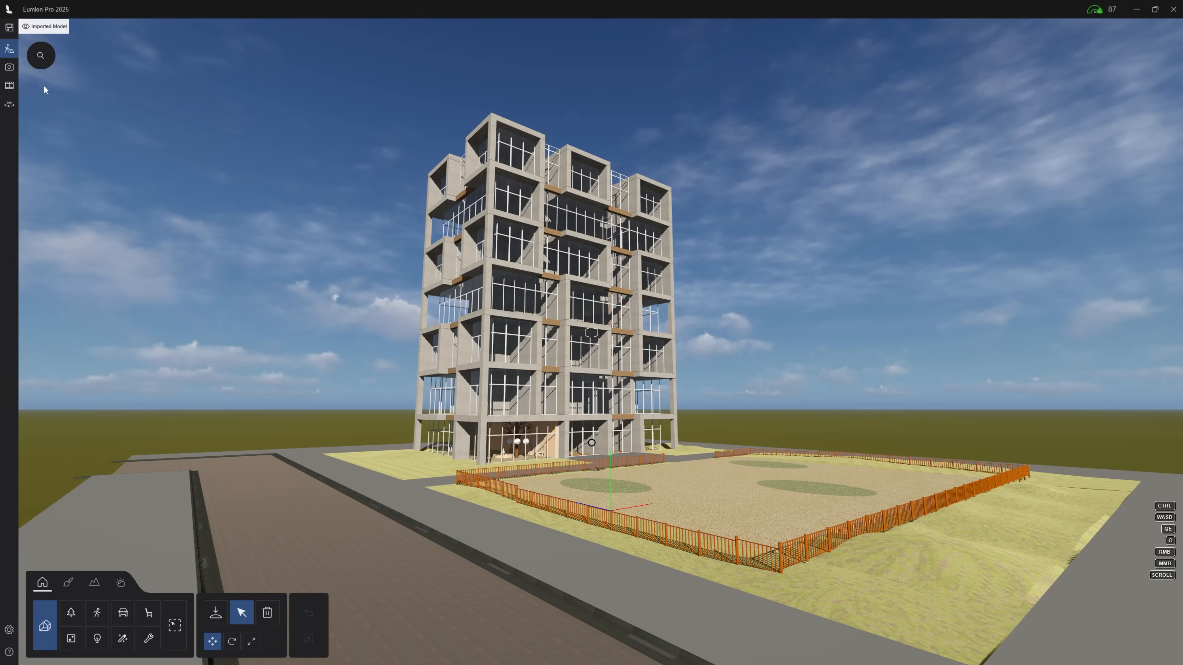
# Step: Store three photo cameras: two exterior views of the building and one interior view of the playroom with the tree
pyautogui.click(14, 73)
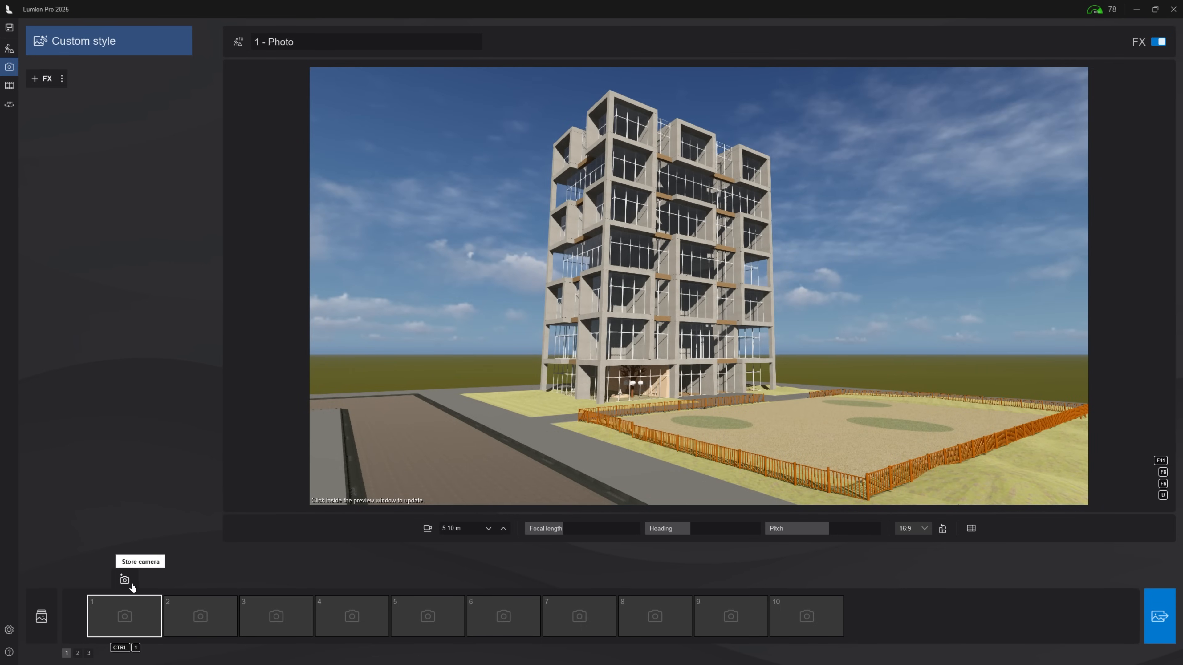
pyautogui.click(133, 587)
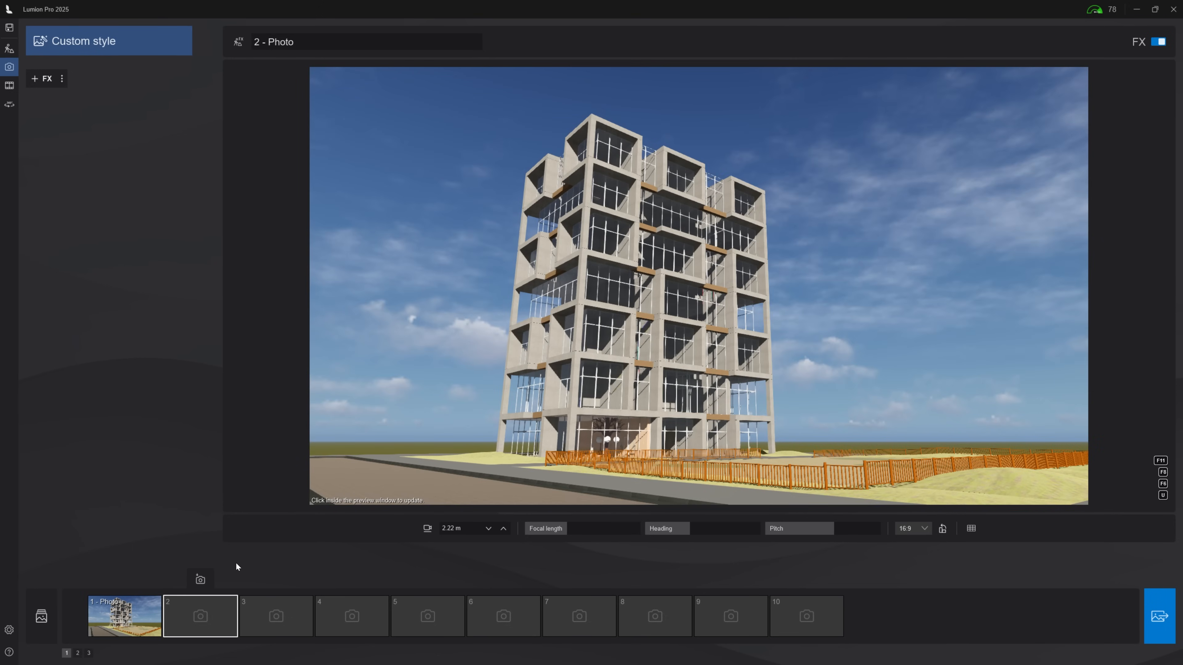
pyautogui.click(200, 580)
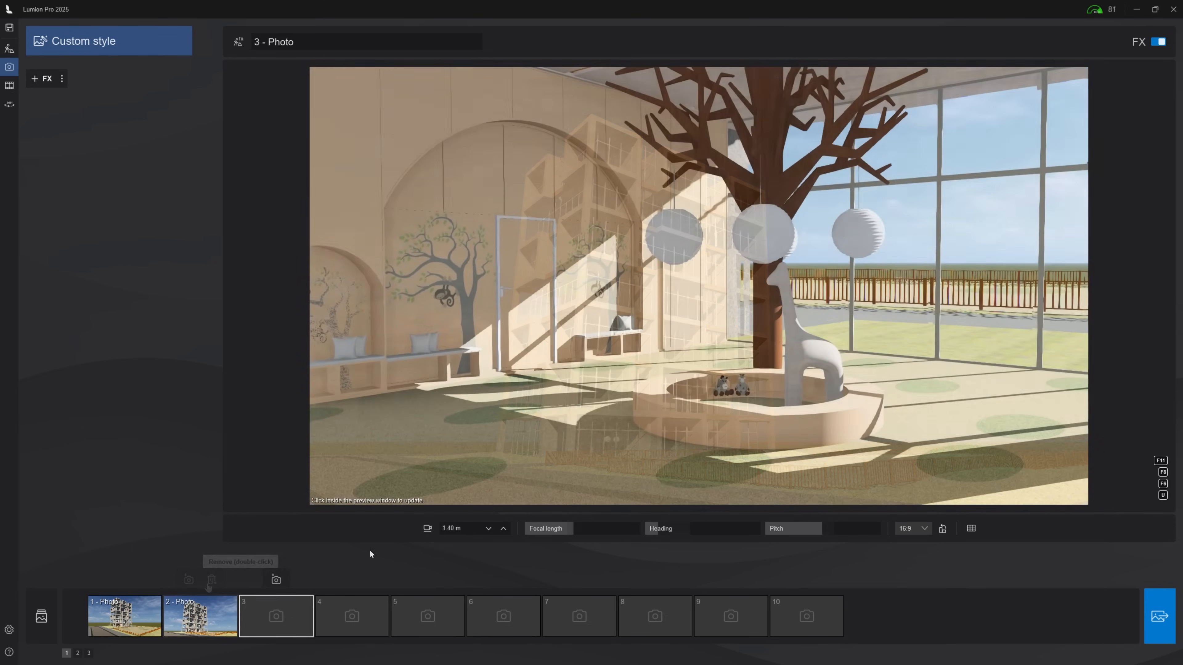
pyautogui.click(276, 580)
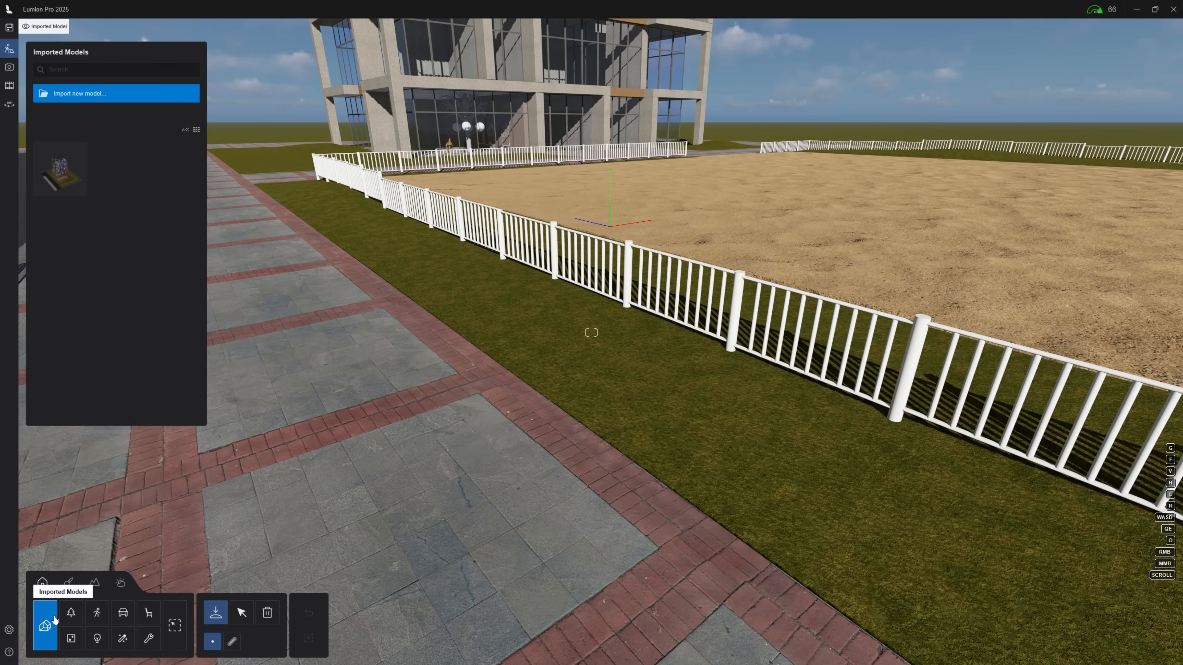
# Step: Browse the object library's Nature, People and Animals, Transport, Objects and Lights categories
pyautogui.click(71, 614)
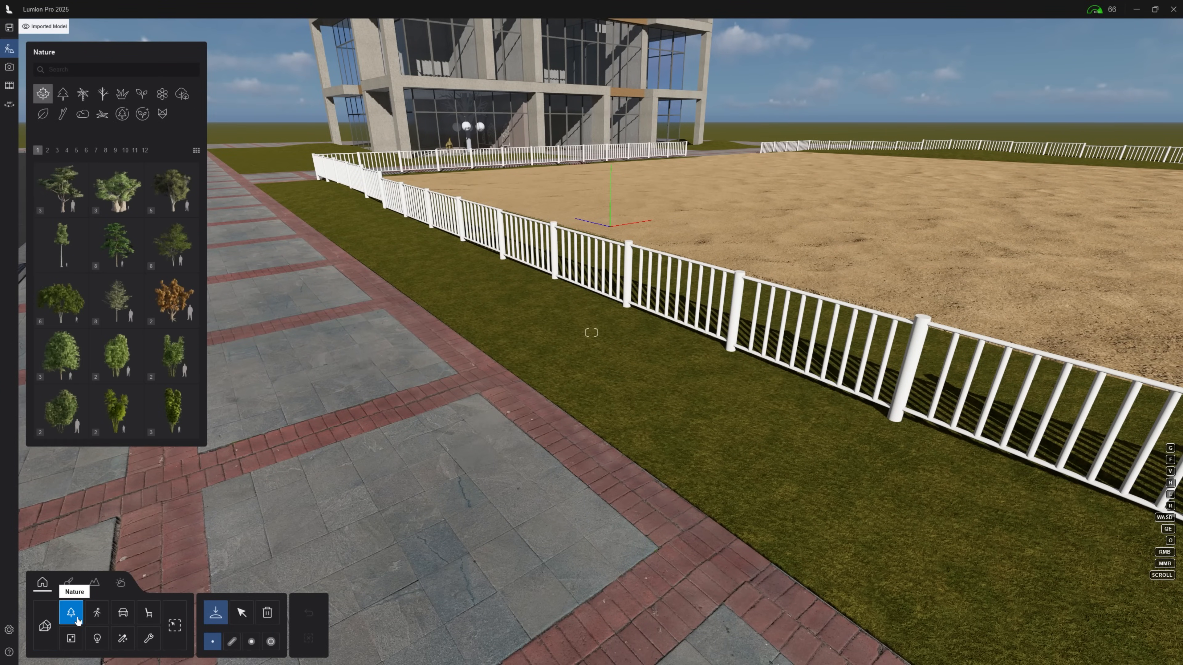
pyautogui.click(98, 614)
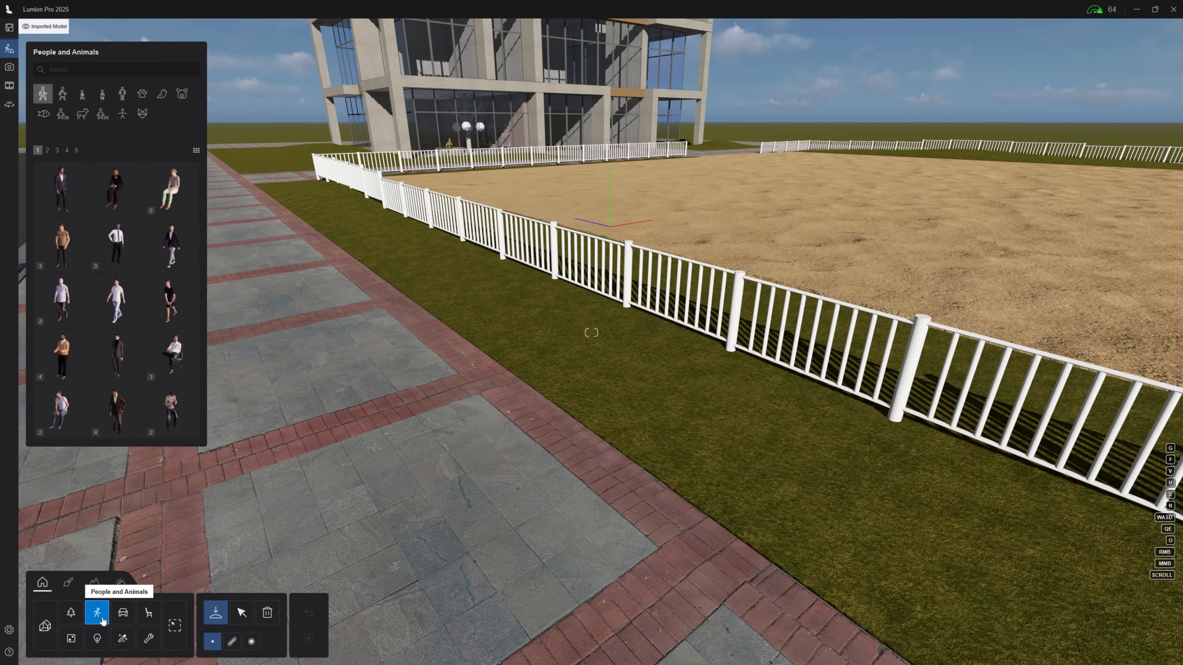
pyautogui.click(129, 621)
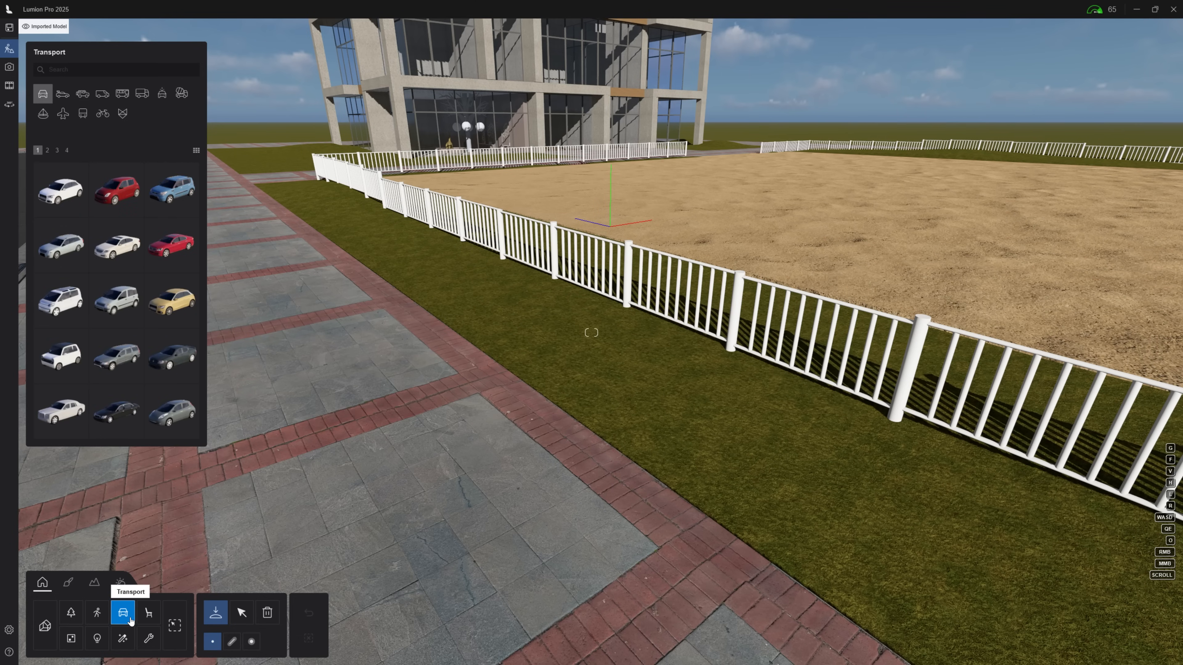
pyautogui.click(149, 614)
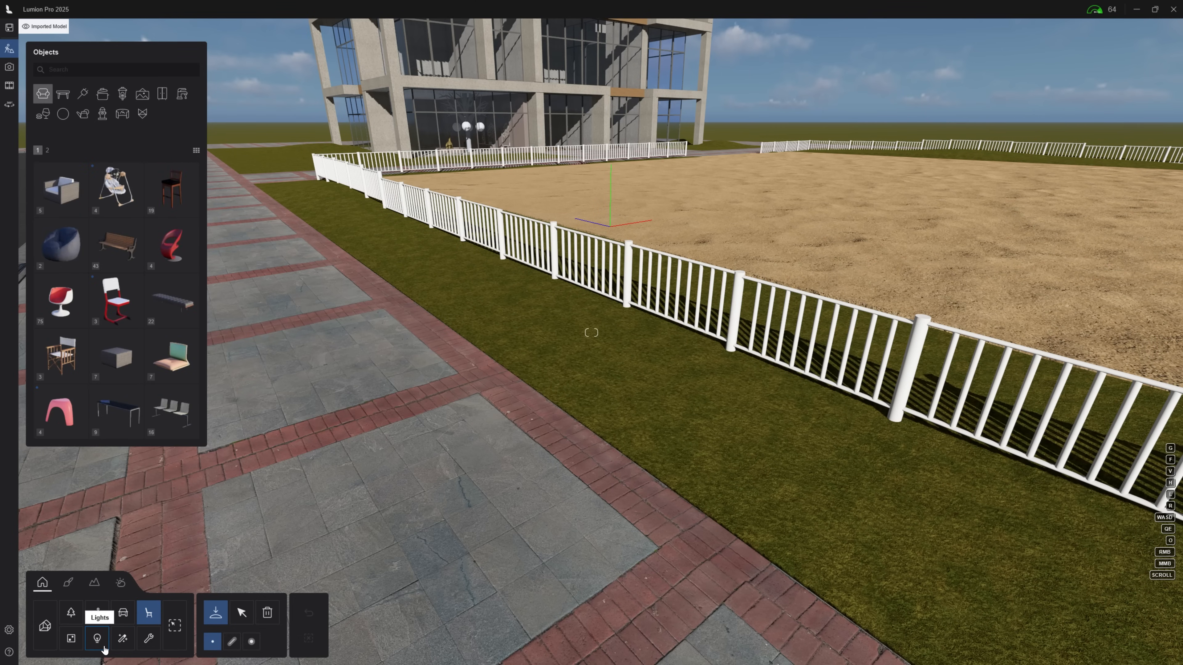
pyautogui.click(98, 639)
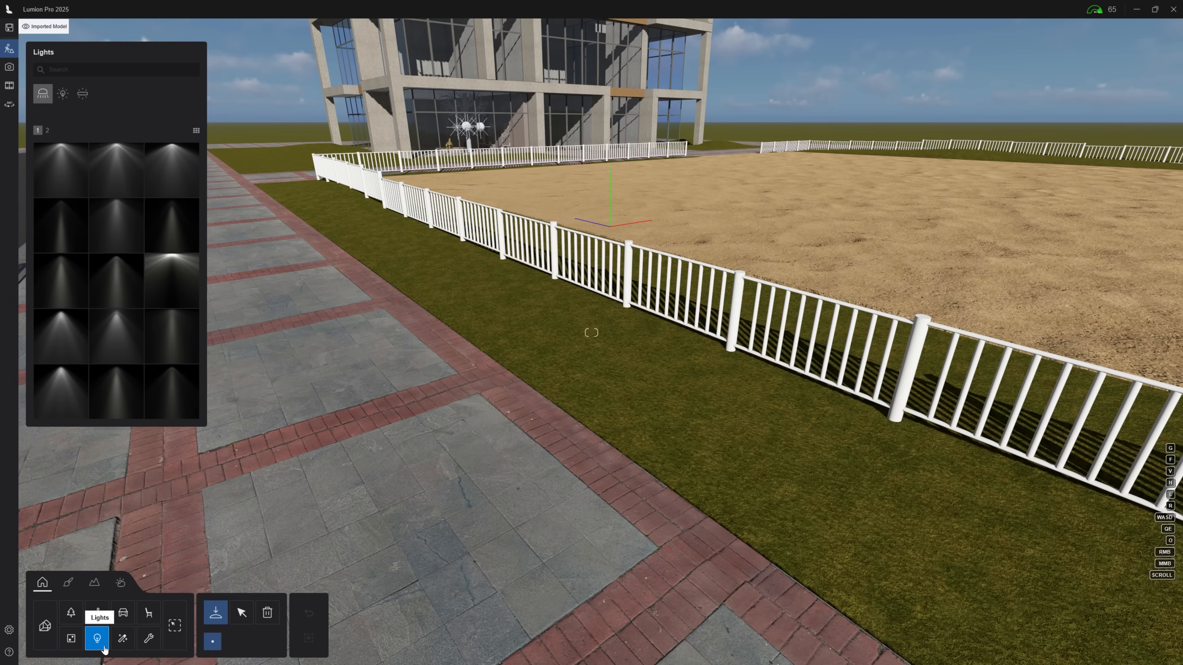
pyautogui.click(131, 650)
# Step: Place Coastal Rosemary 004 shrubs one at a time on the grass strip outside the white fence
pyautogui.click(71, 612)
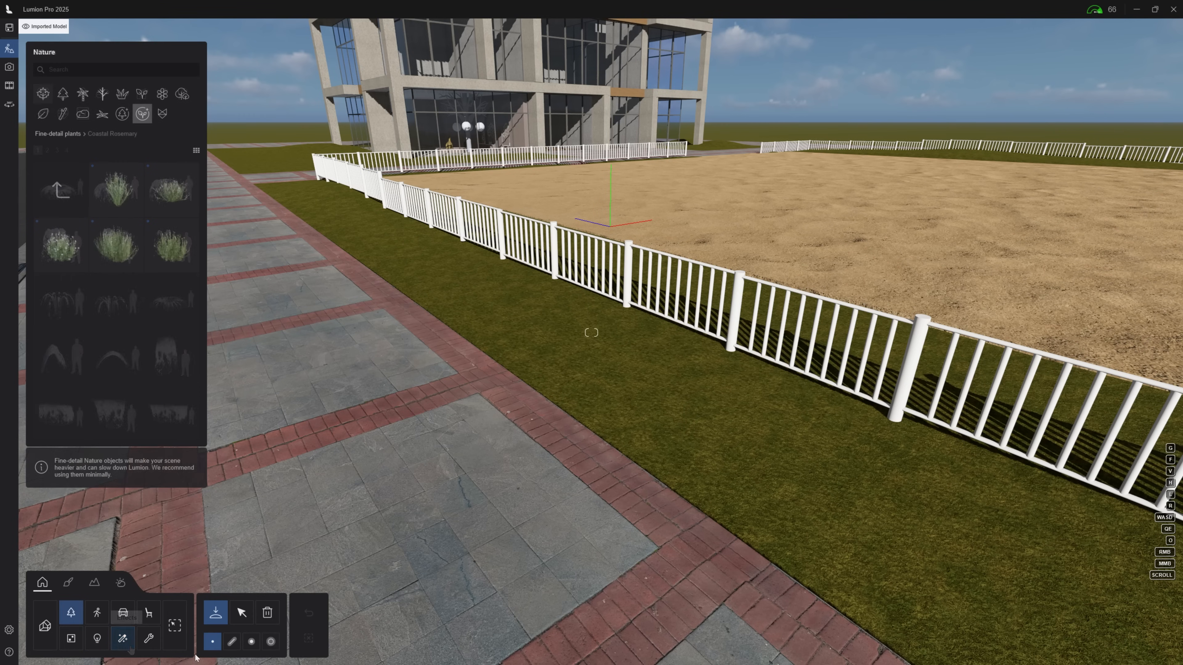
pyautogui.click(115, 245)
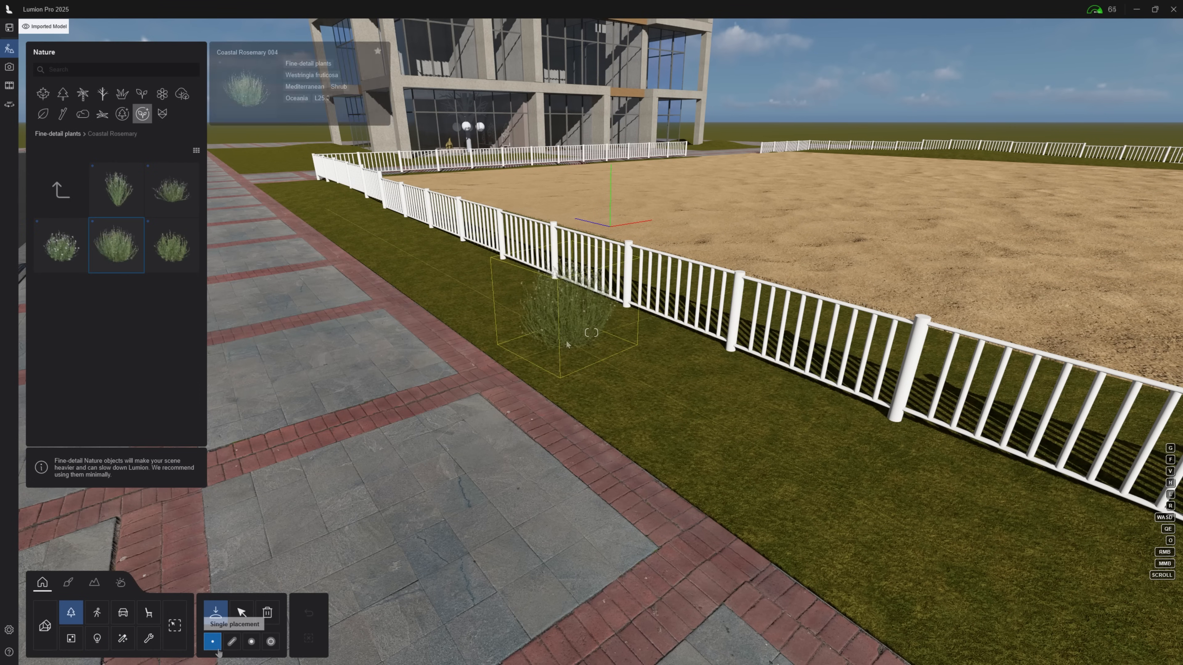
pyautogui.click(562, 346)
pyautogui.click(665, 385)
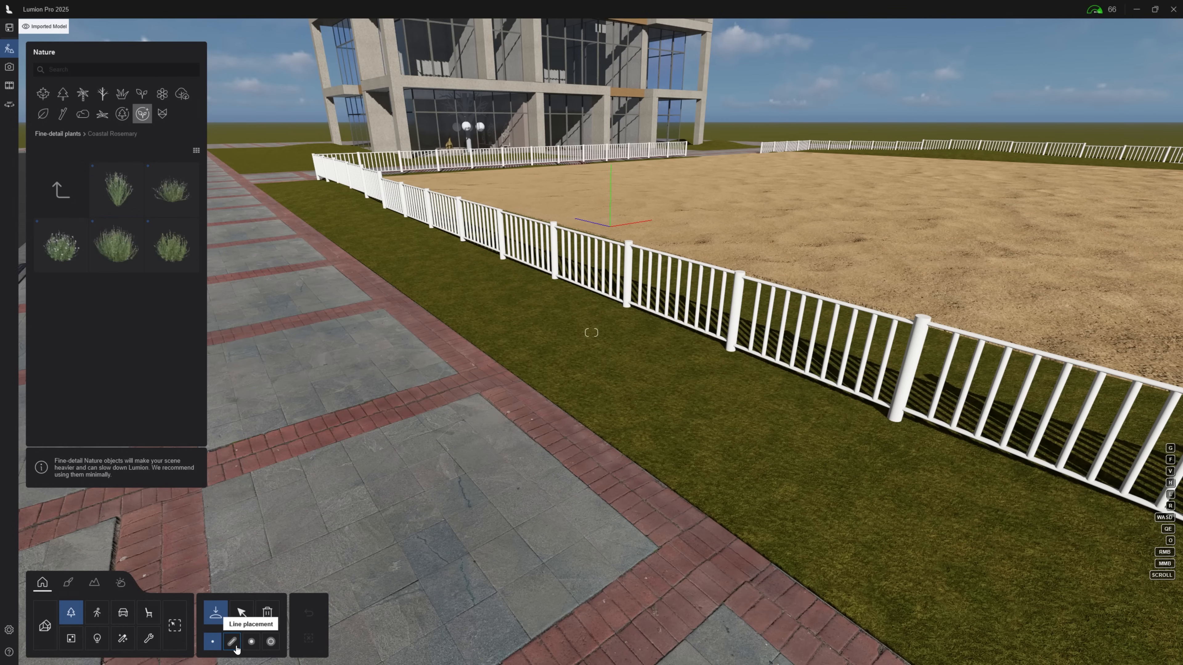
# Step: Lay out a line of Coastal Rosemary 004 shrubs along the grass strip between the paving and the fence
pyautogui.click(236, 648)
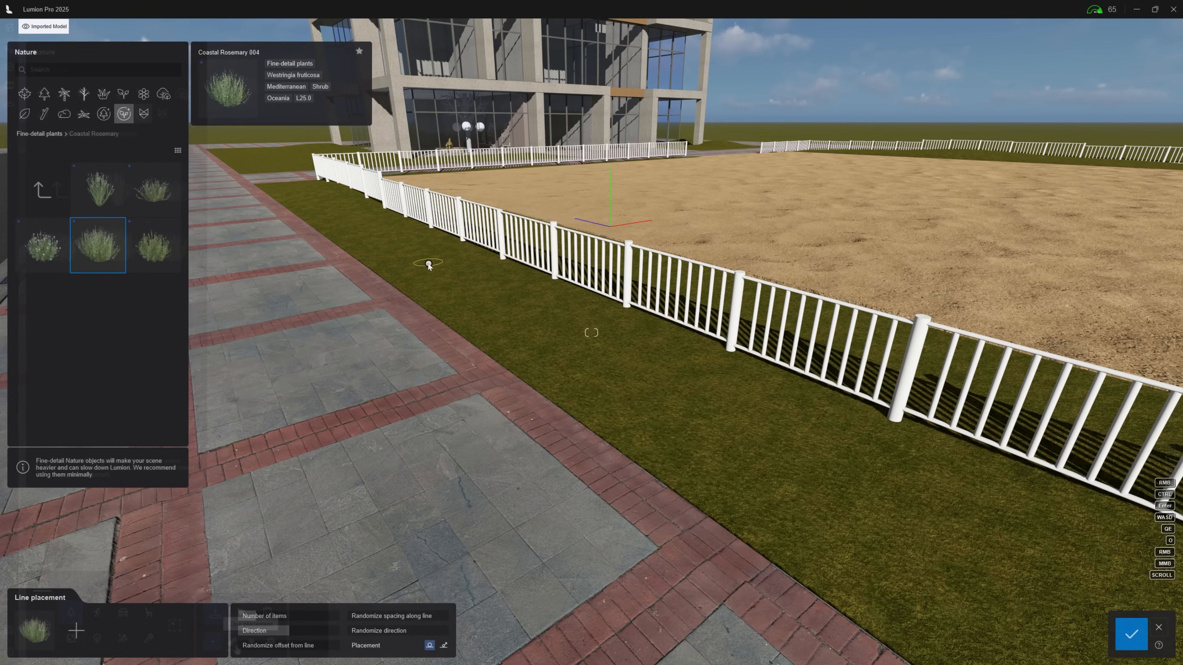
pyautogui.click(428, 264)
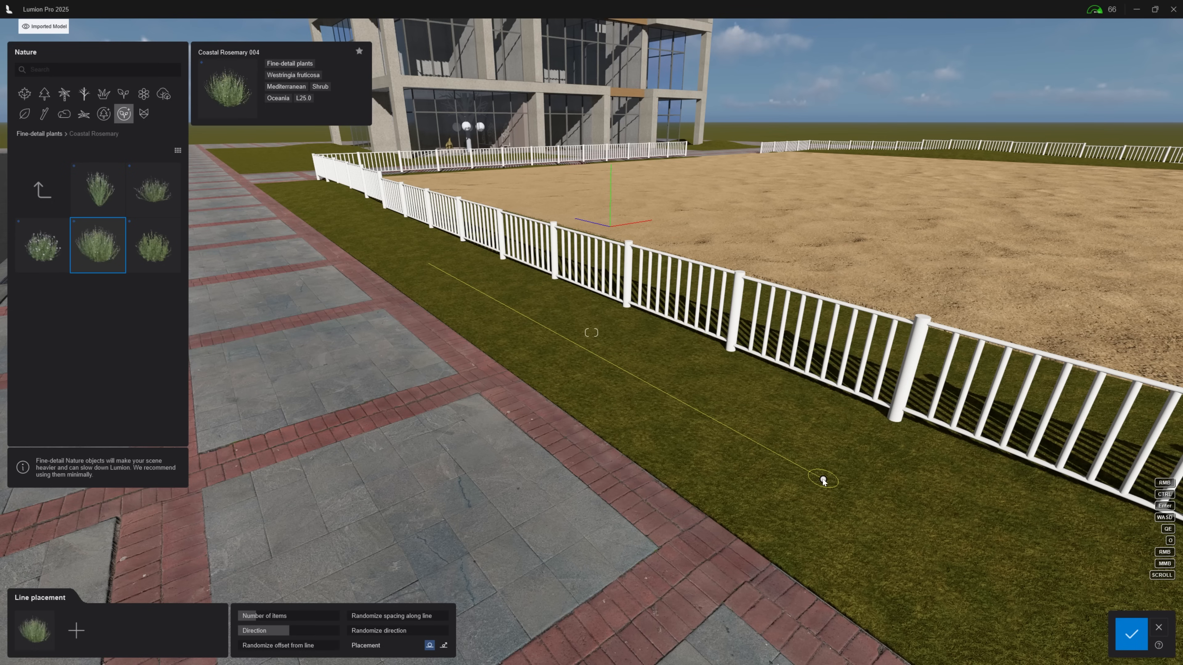
pyautogui.click(823, 478)
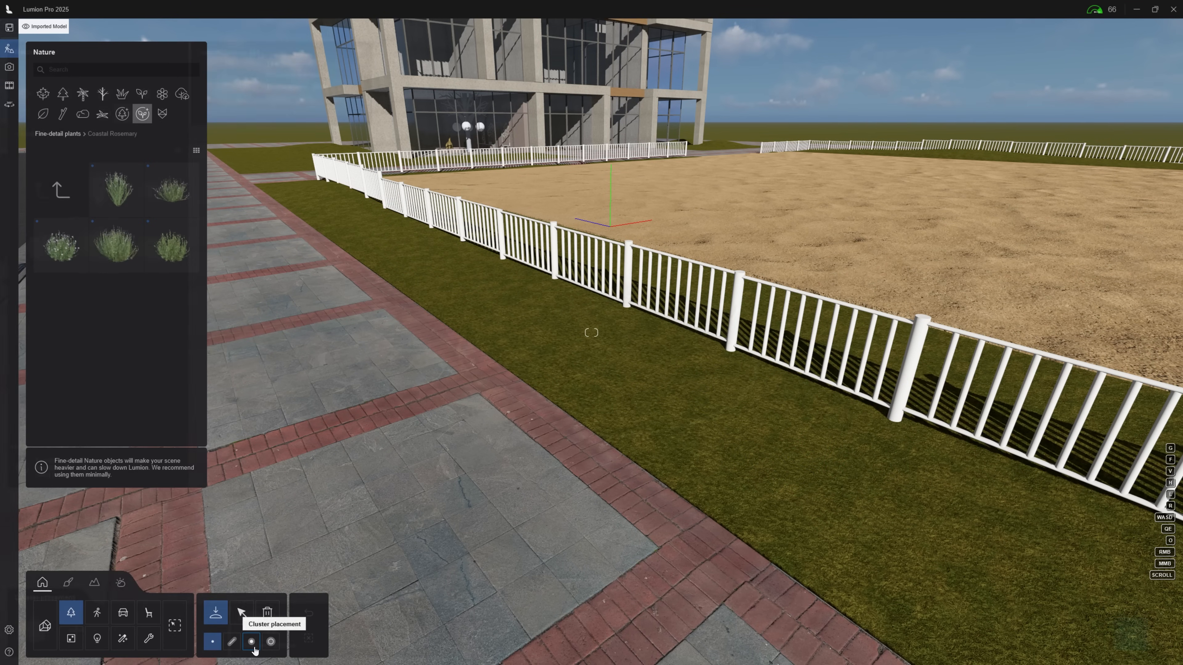
# Step: Try paint placement of Coastal Rosemary 004 shrubs across the sandy area inside the fence
pyautogui.click(252, 643)
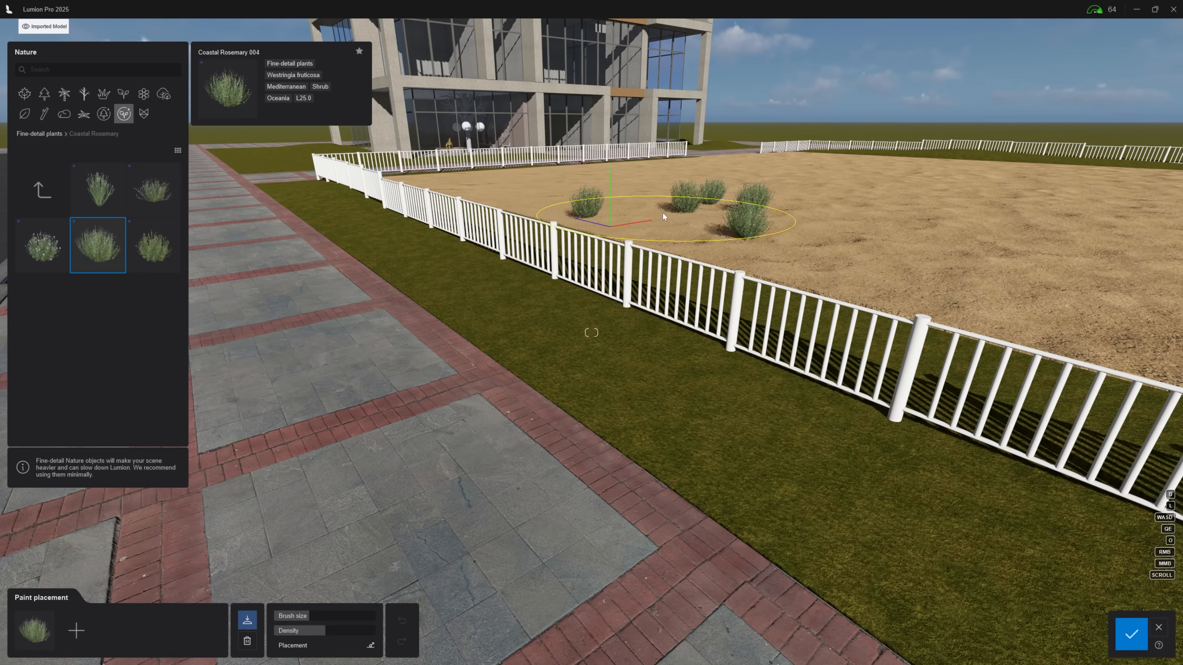
pyautogui.moveTo(661, 212)
pyautogui.mouseDown()
pyautogui.moveTo(885, 224)
pyautogui.moveTo(1025, 214)
pyautogui.moveTo(955, 195)
pyautogui.moveTo(869, 195)
pyautogui.mouseUp()
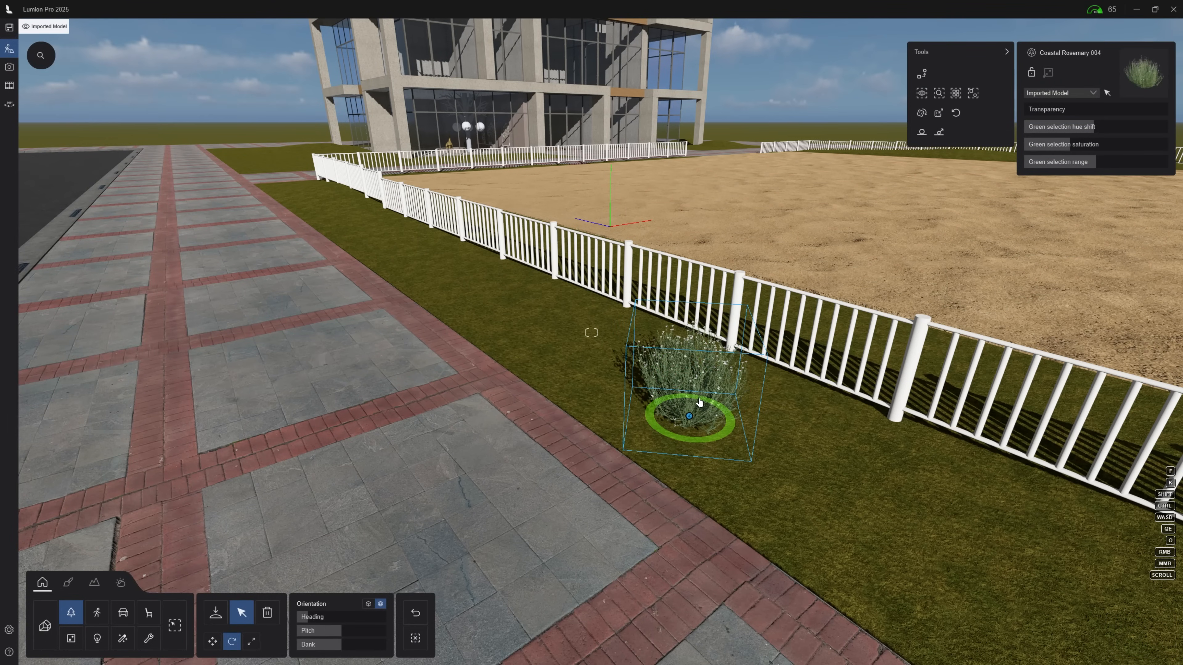
# Step: Try the rotate, scale and move transforms on the Coastal Rosemary 004 shrub beside the fence
pyautogui.moveTo(701, 397)
pyautogui.mouseDown()
pyautogui.moveTo(731, 426)
pyautogui.moveTo(707, 444)
pyautogui.moveTo(650, 435)
pyautogui.moveTo(644, 417)
pyautogui.moveTo(685, 397)
pyautogui.moveTo(703, 287)
pyautogui.moveTo(700, 336)
pyautogui.moveTo(700, 309)
pyautogui.mouseUp()
pyautogui.press('l')
pyautogui.press('m')
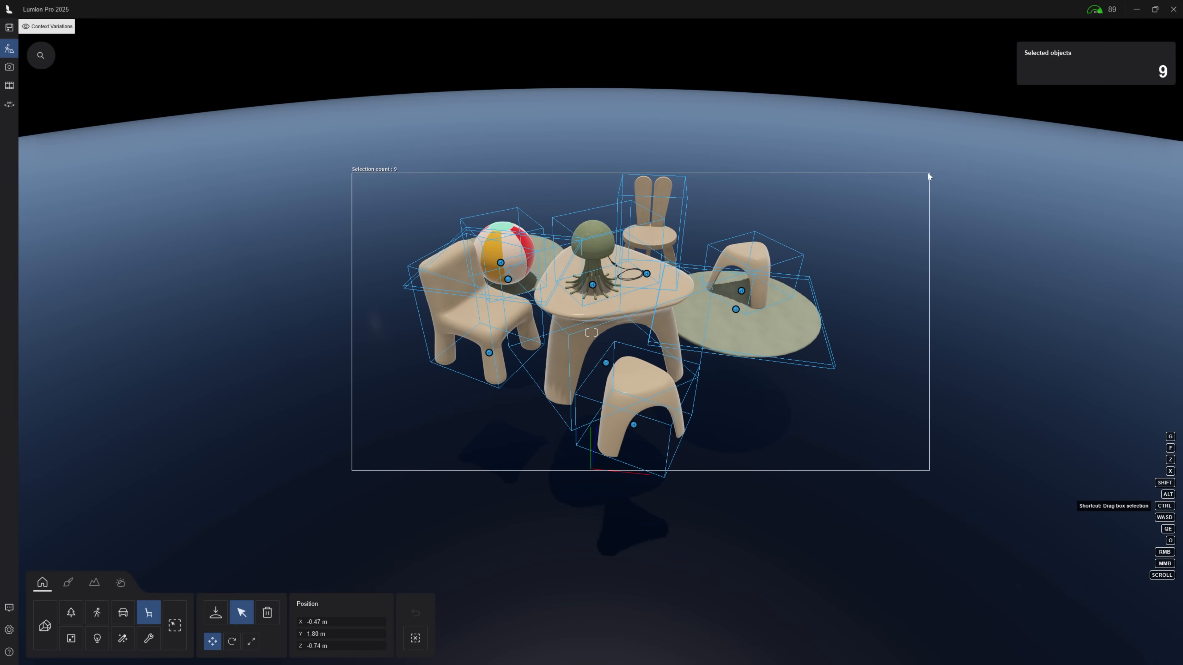
# Step: Group all nine kids' furniture and play objects and save the group as KidsSeating in the Main (default) folder
pyautogui.moveTo(928, 173); pyautogui.dragTo(918, 169)
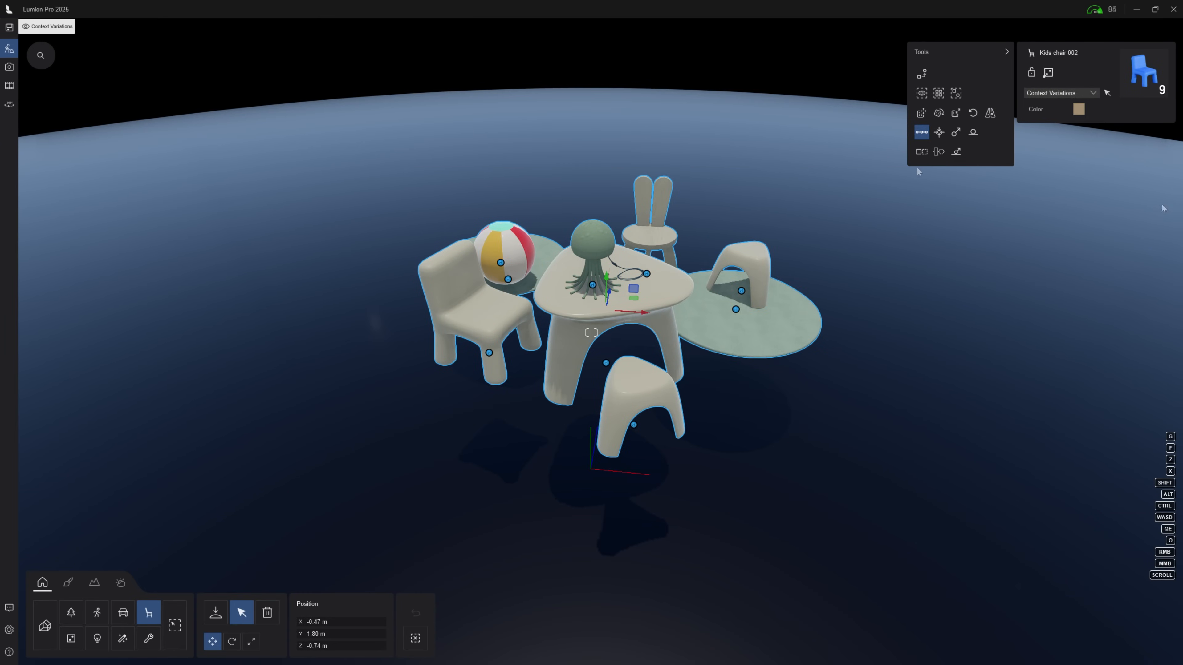
pyautogui.click(1049, 73)
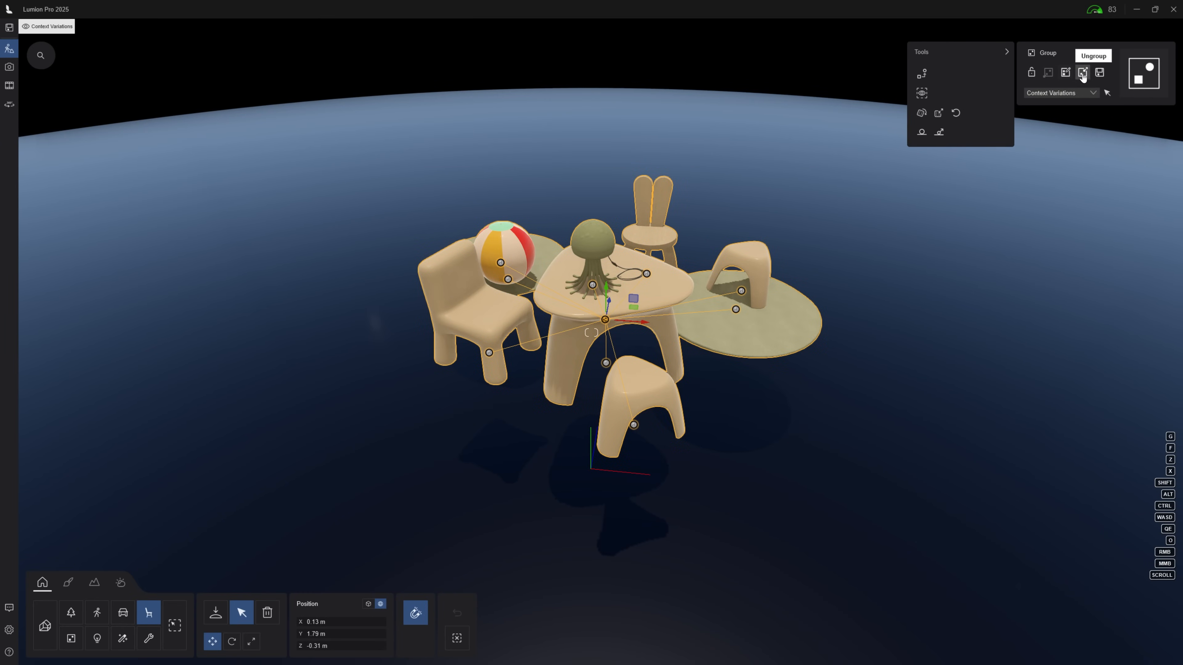
pyautogui.click(1099, 72)
pyautogui.write('KidsSeating')
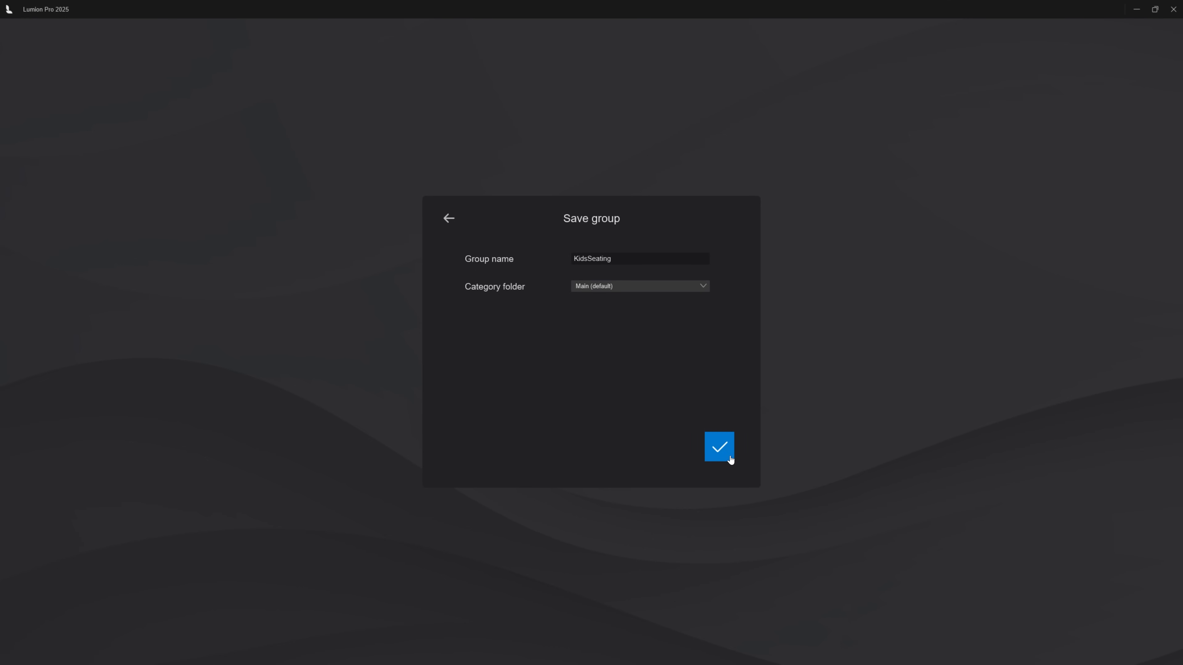
pyautogui.click(730, 457)
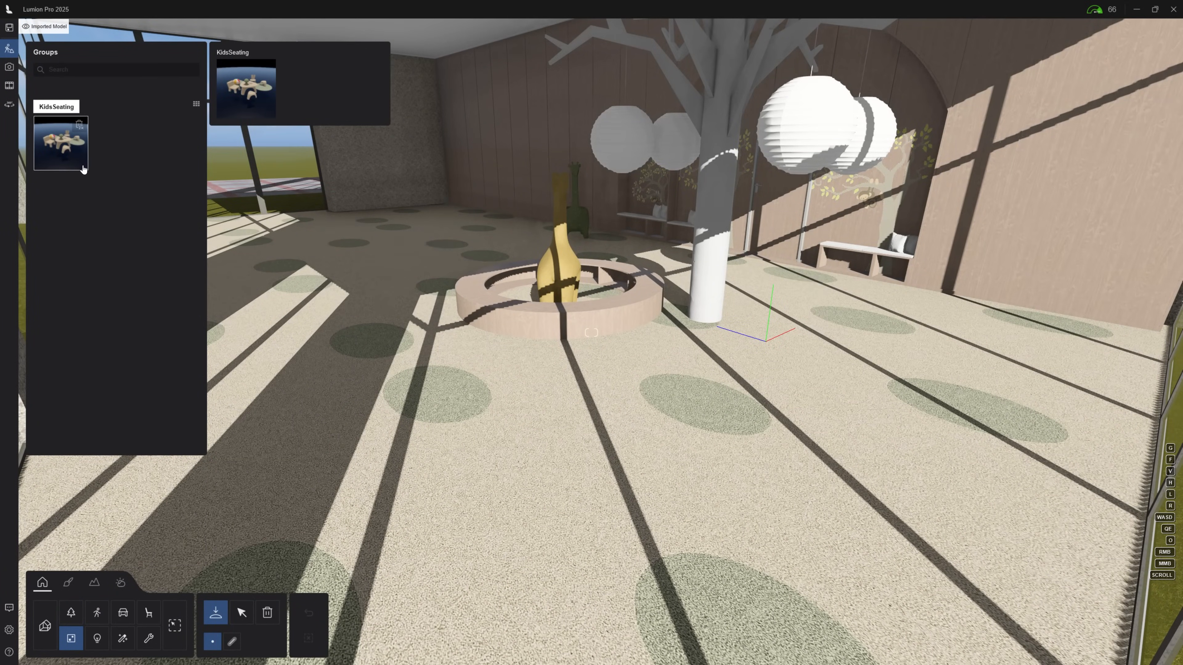
# Step: Place the saved KidsSeating group on the floor in front of the round bench and tree
pyautogui.click(82, 168)
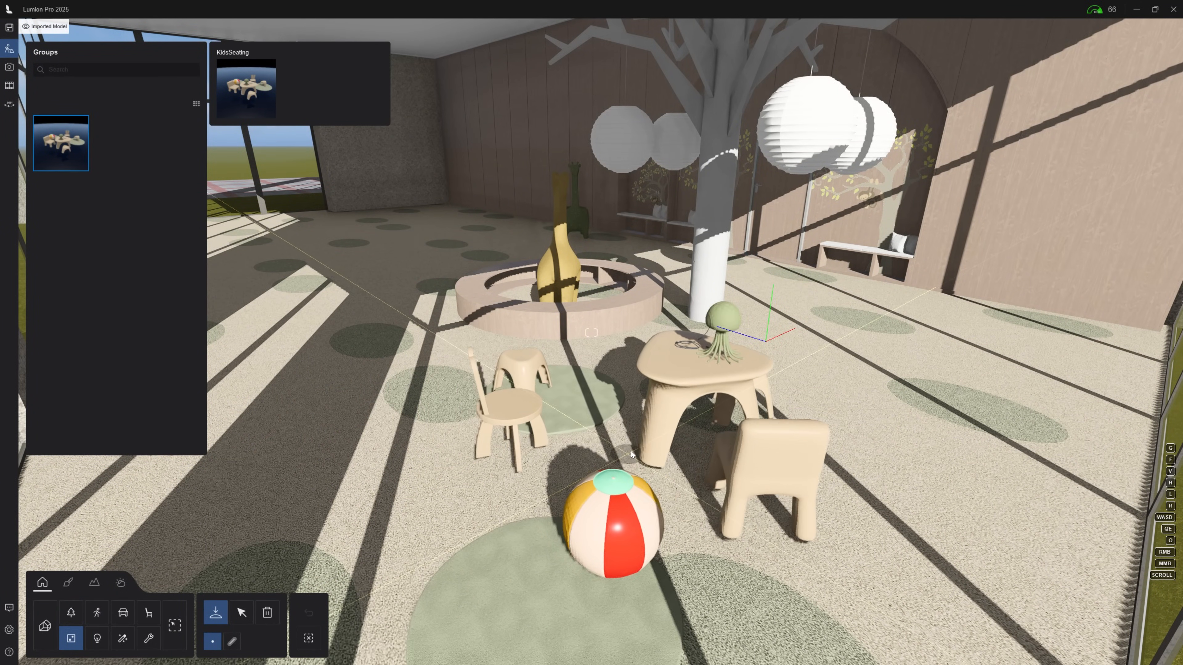
pyautogui.click(648, 438)
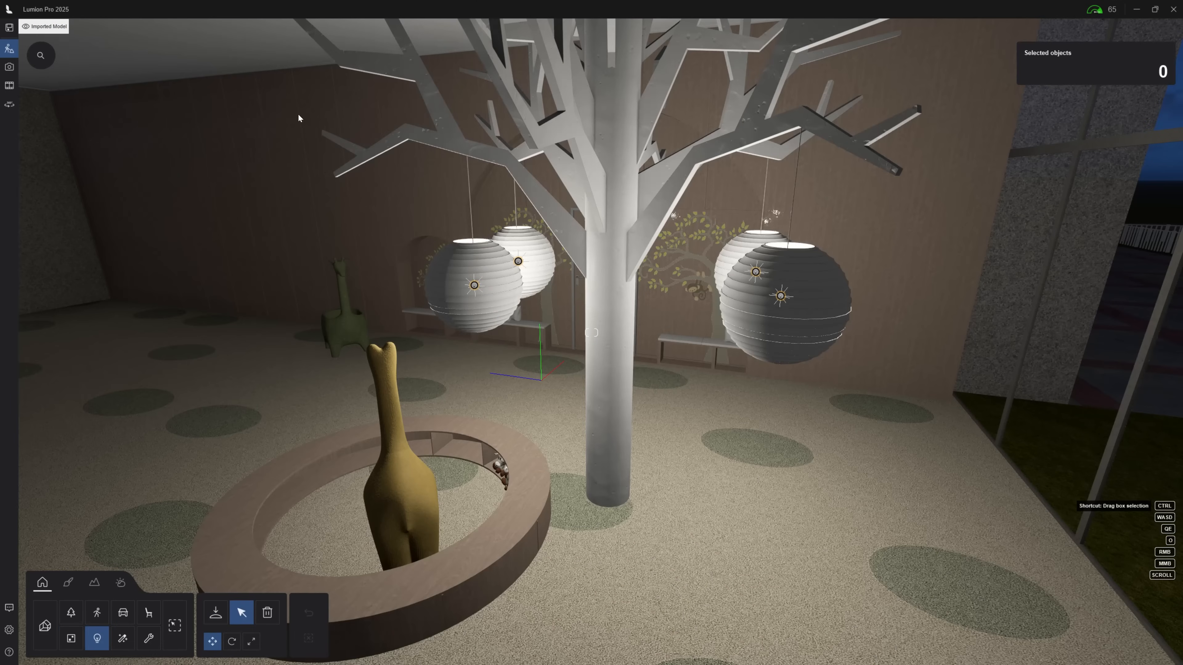
# Step: Select all four omni lights inside the hanging lanterns and raise their brightness together
pyautogui.keyDown('ctrl'); pyautogui.moveTo(360, 144); pyautogui.dragTo(872, 390); pyautogui.keyUp('ctrl')
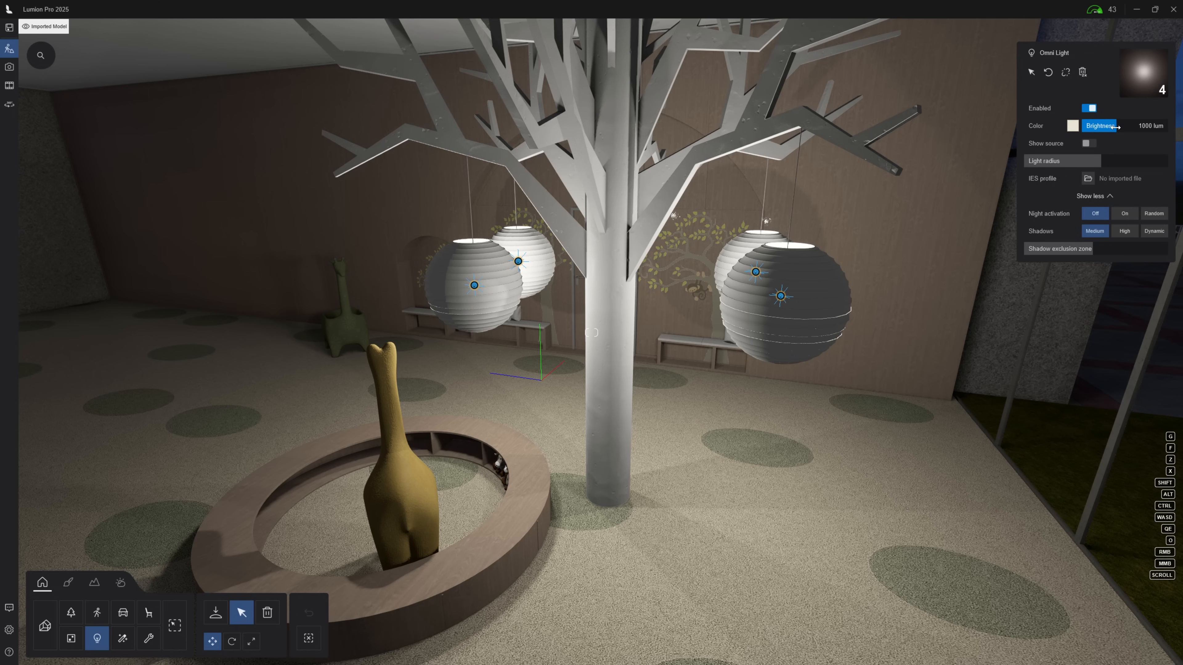
pyautogui.moveTo(1117, 127); pyautogui.dragTo(1135, 127)
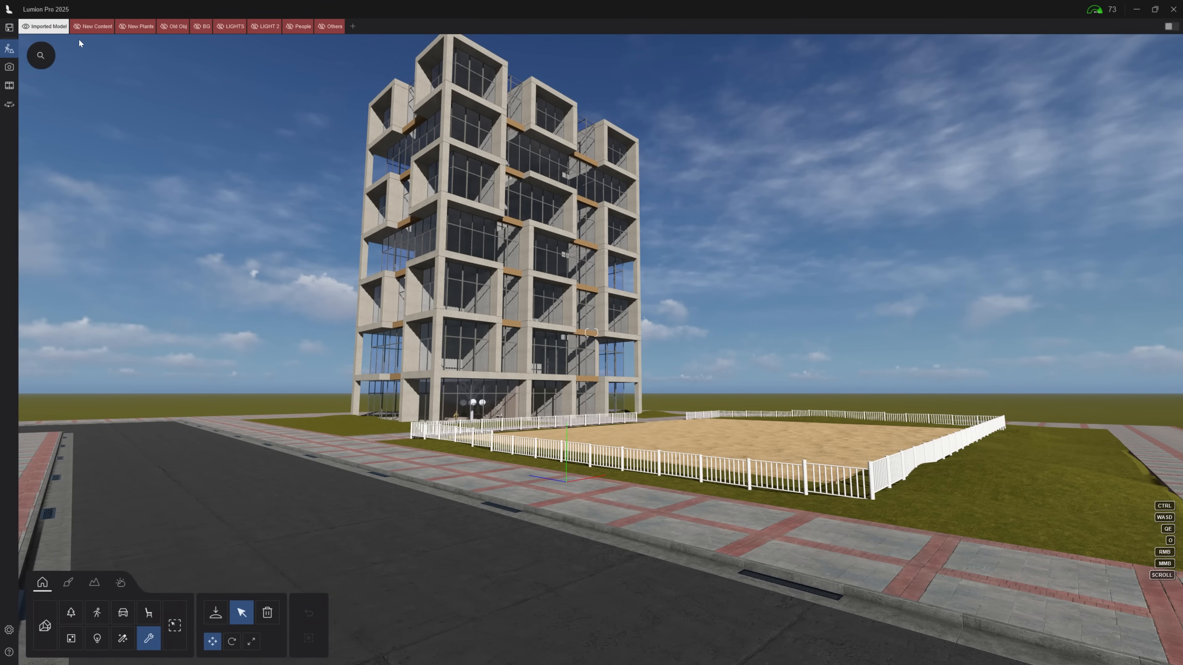
# Step: Make the New Content, New Plants, Old Obj, BG, LIGHTS, LIGHT 2, People and Others layers visible
pyautogui.click(79, 28)
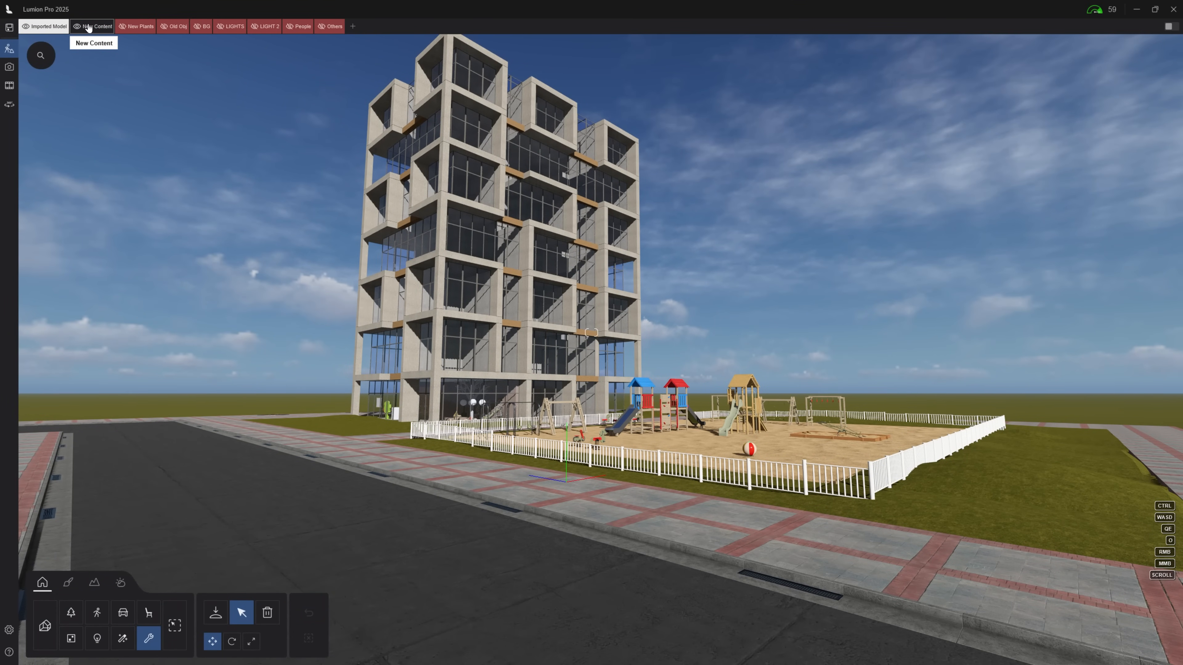
pyautogui.click(140, 26)
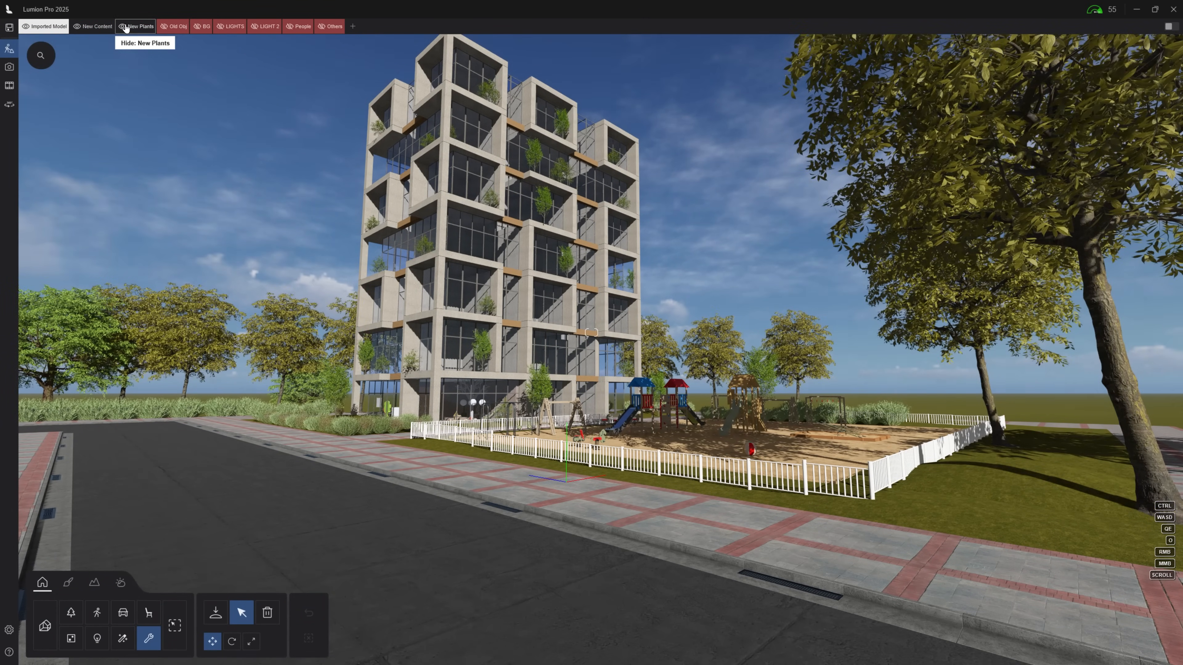
pyautogui.click(173, 27)
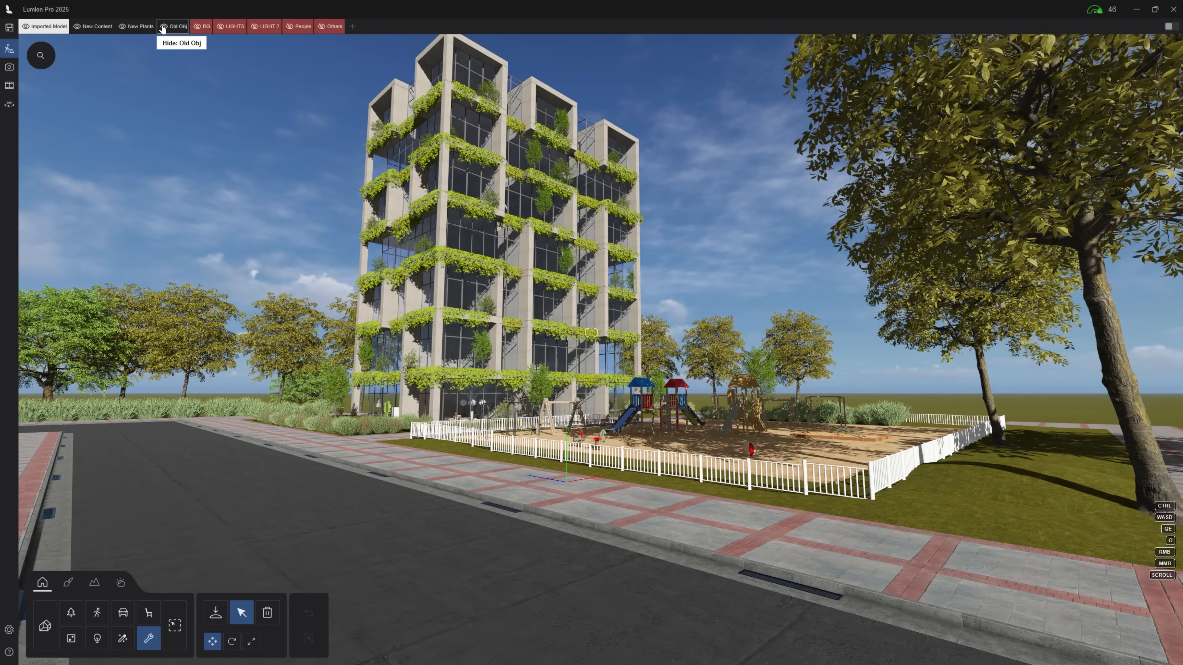
pyautogui.click(203, 27)
pyautogui.click(230, 27)
pyautogui.click(265, 26)
pyautogui.click(299, 27)
pyautogui.click(321, 26)
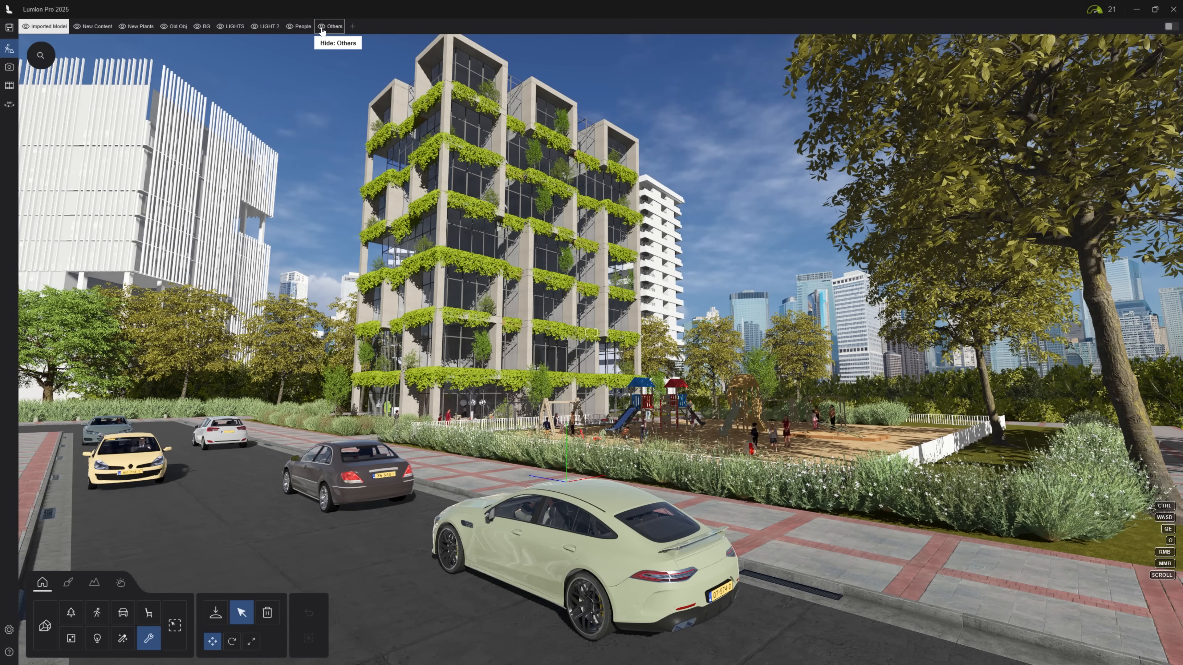
pyautogui.doubleClick(332, 29)
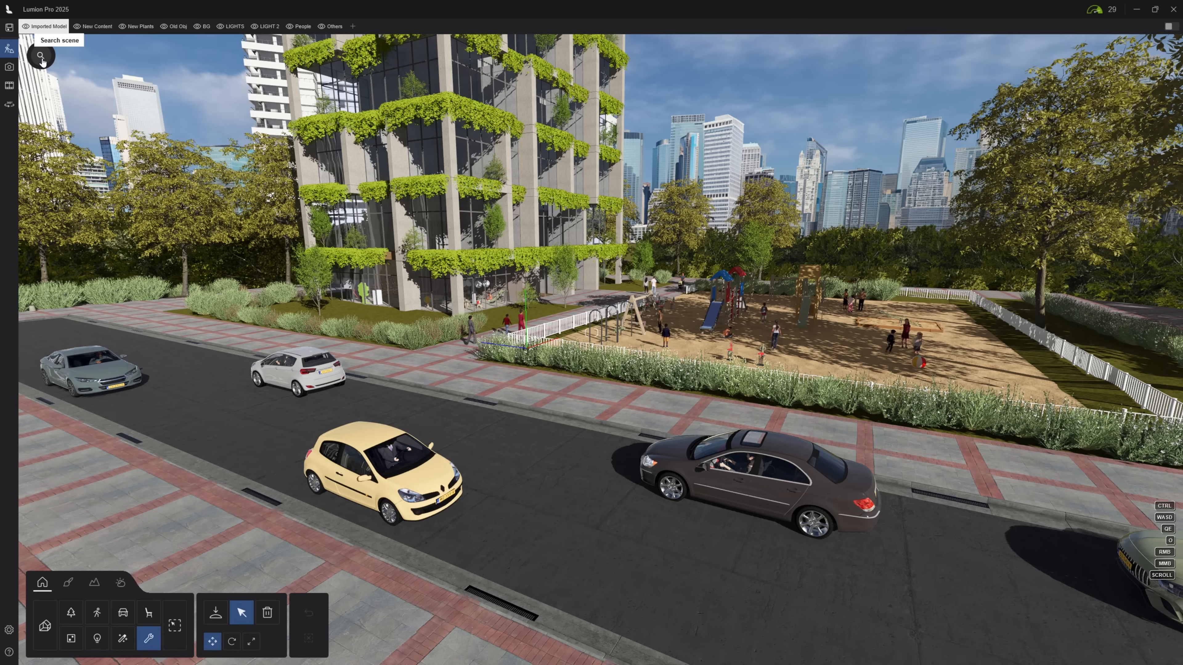
# Step: Find Car HD 001 among the Others layer's transport objects in the scene search, select it and focus the camera on it
pyautogui.click(41, 55)
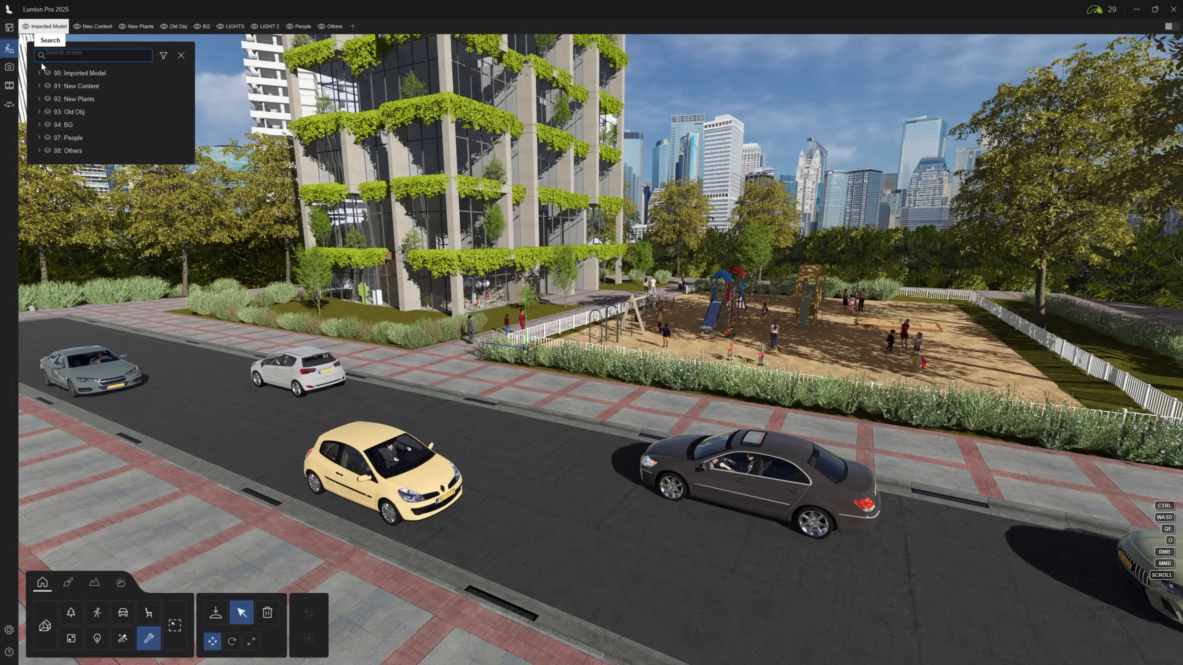
pyautogui.click(38, 74)
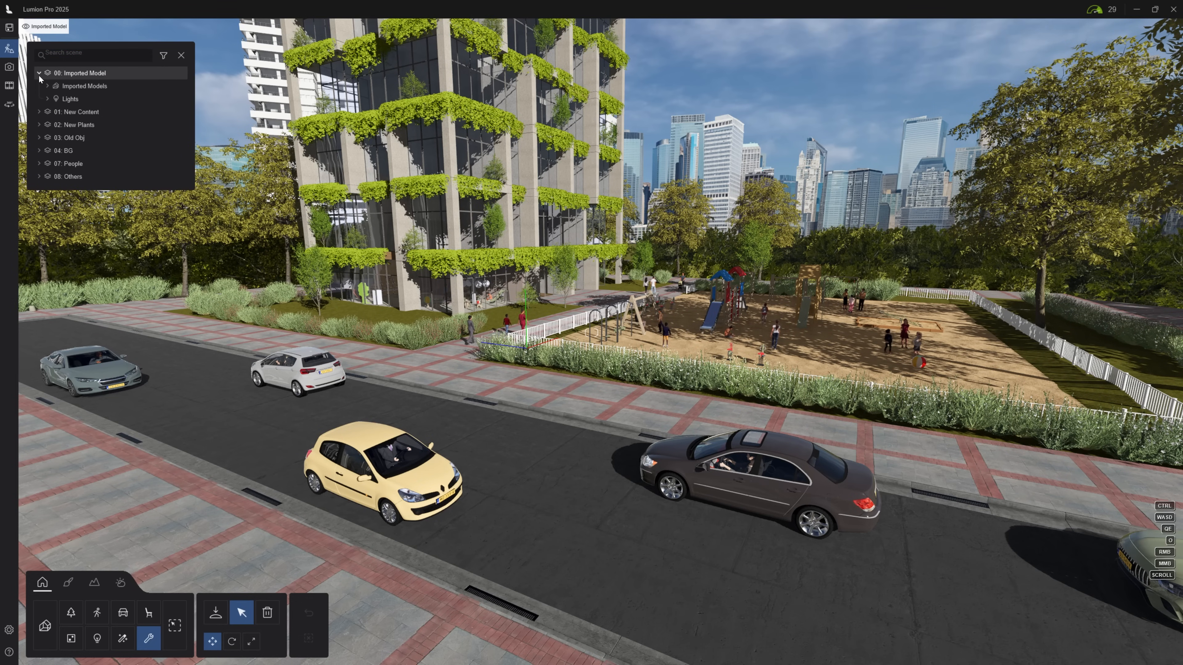
pyautogui.click(39, 112)
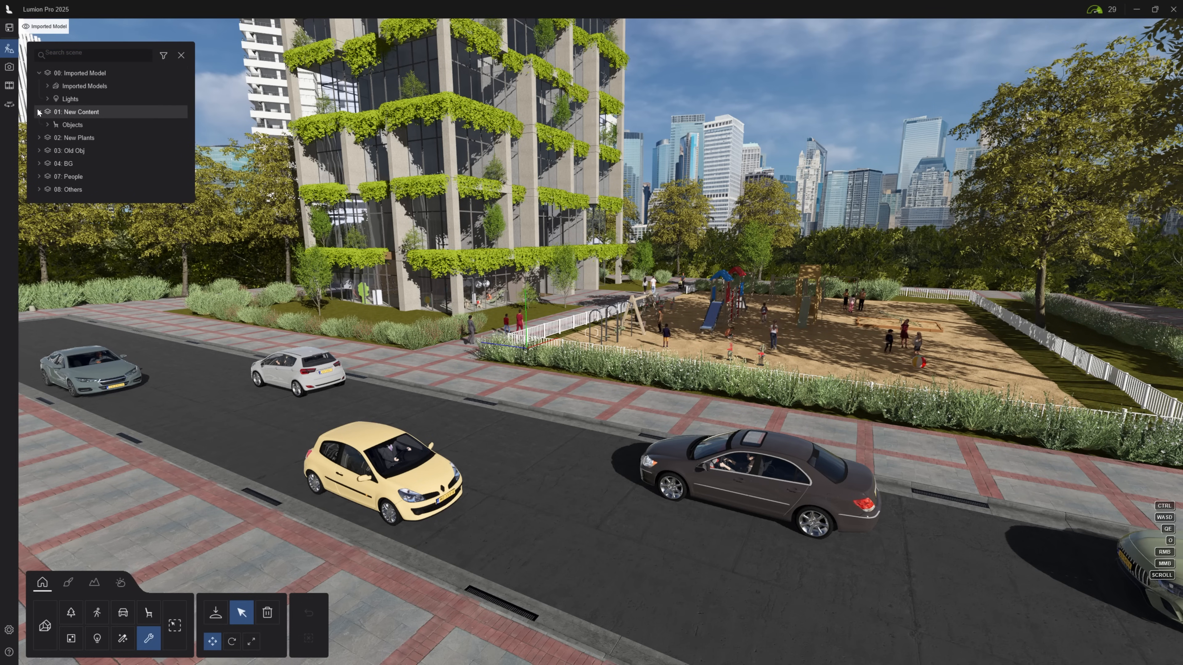
pyautogui.click(39, 137)
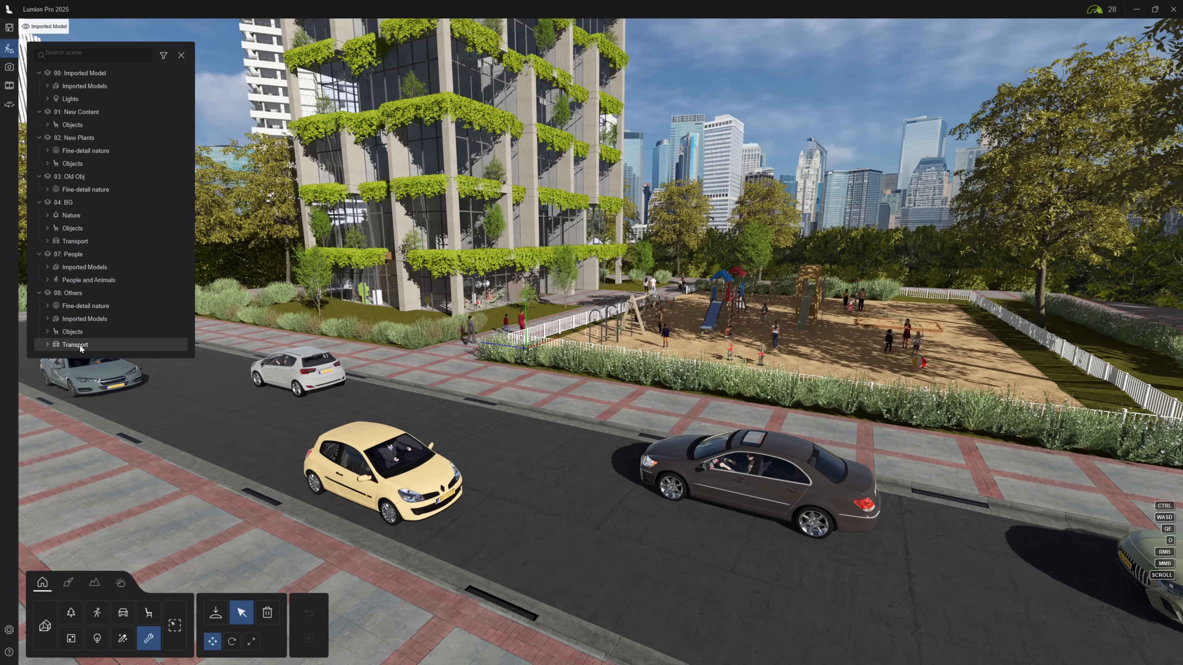
pyautogui.doubleClick(80, 345)
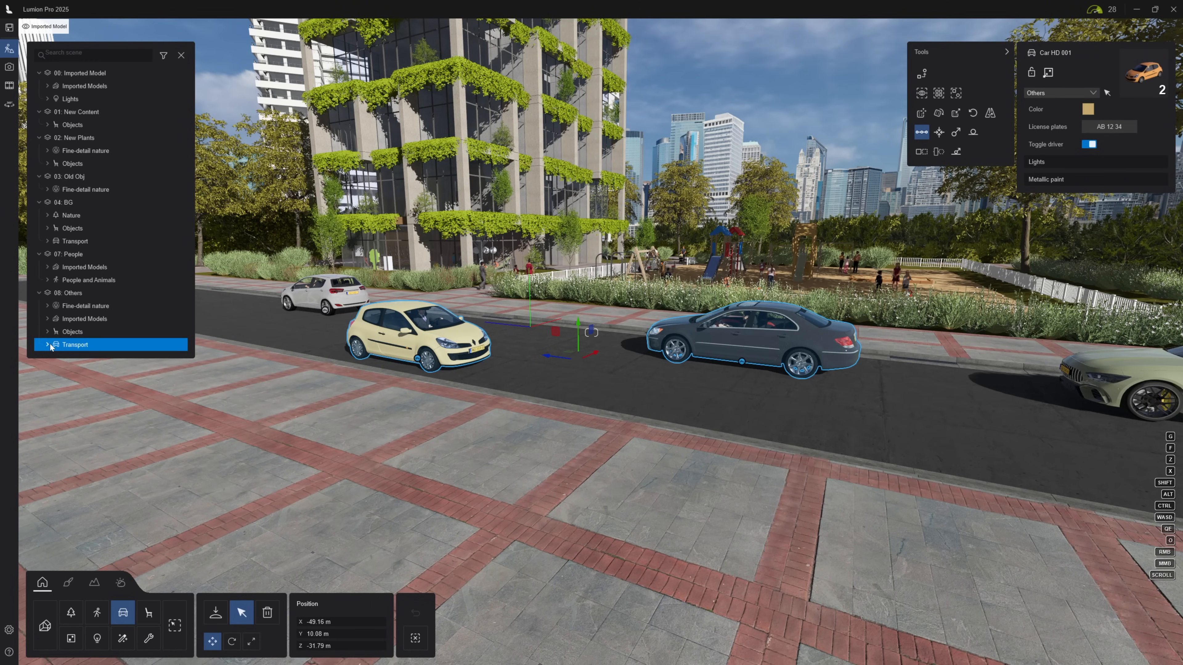
pyautogui.click(48, 344)
pyautogui.doubleClick(82, 358)
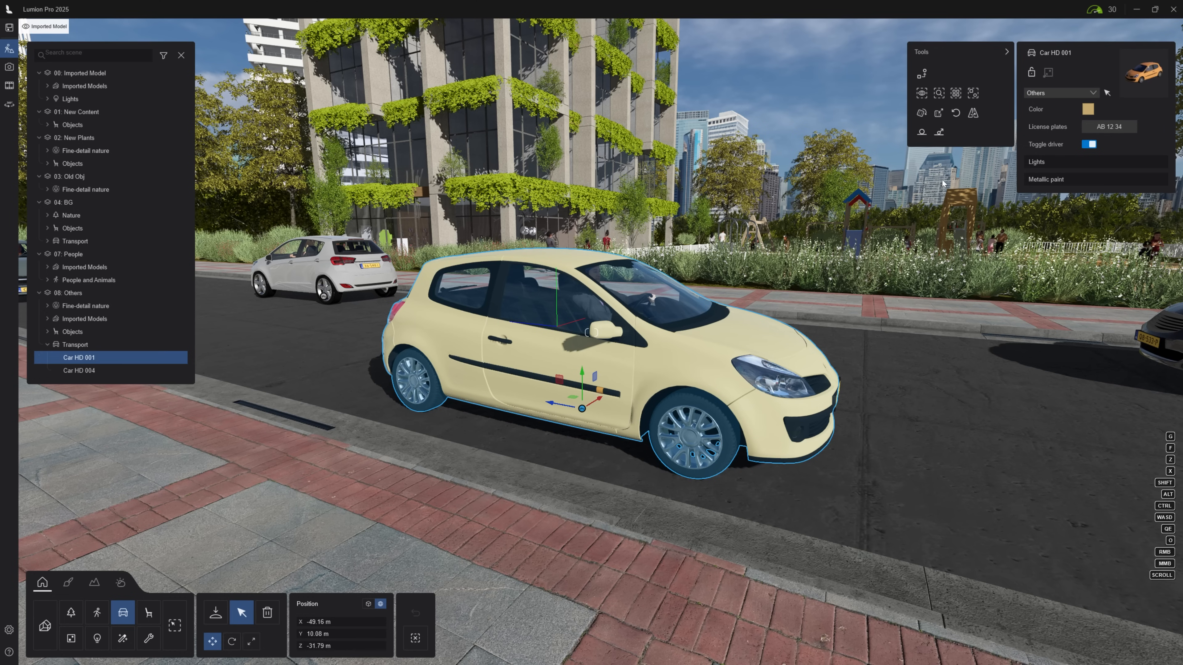
# Step: Try flipping Car HD 001 back and forth to mirror the driver's side
pyautogui.click(974, 115)
pyautogui.click(975, 116)
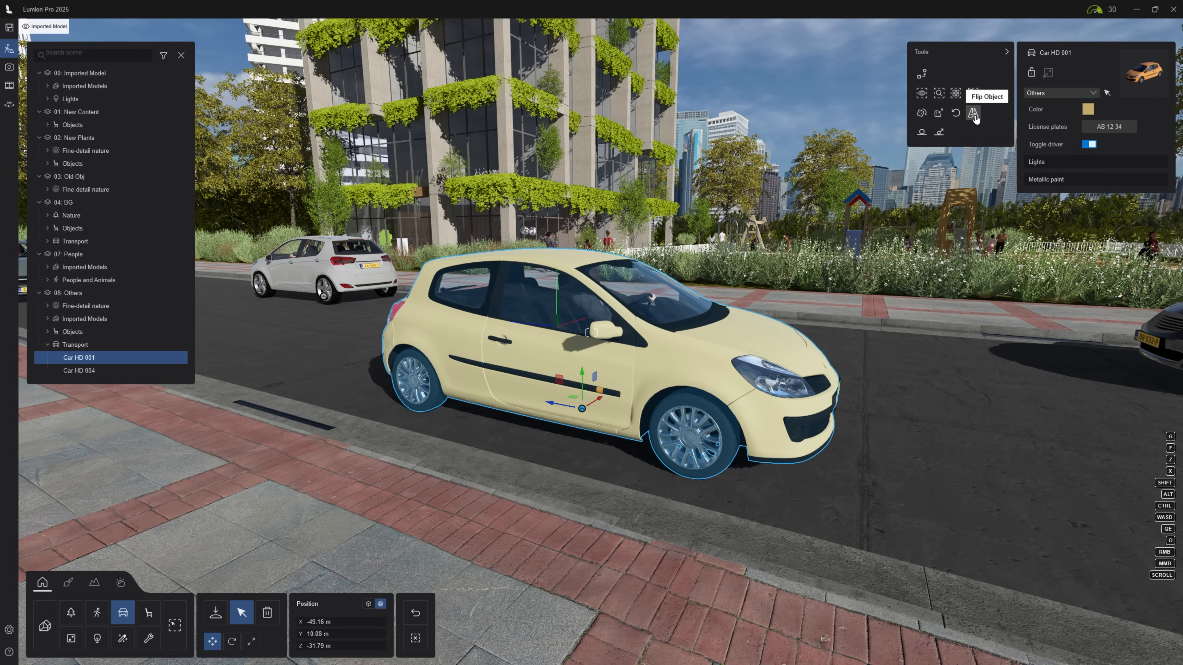
pyautogui.click(975, 116)
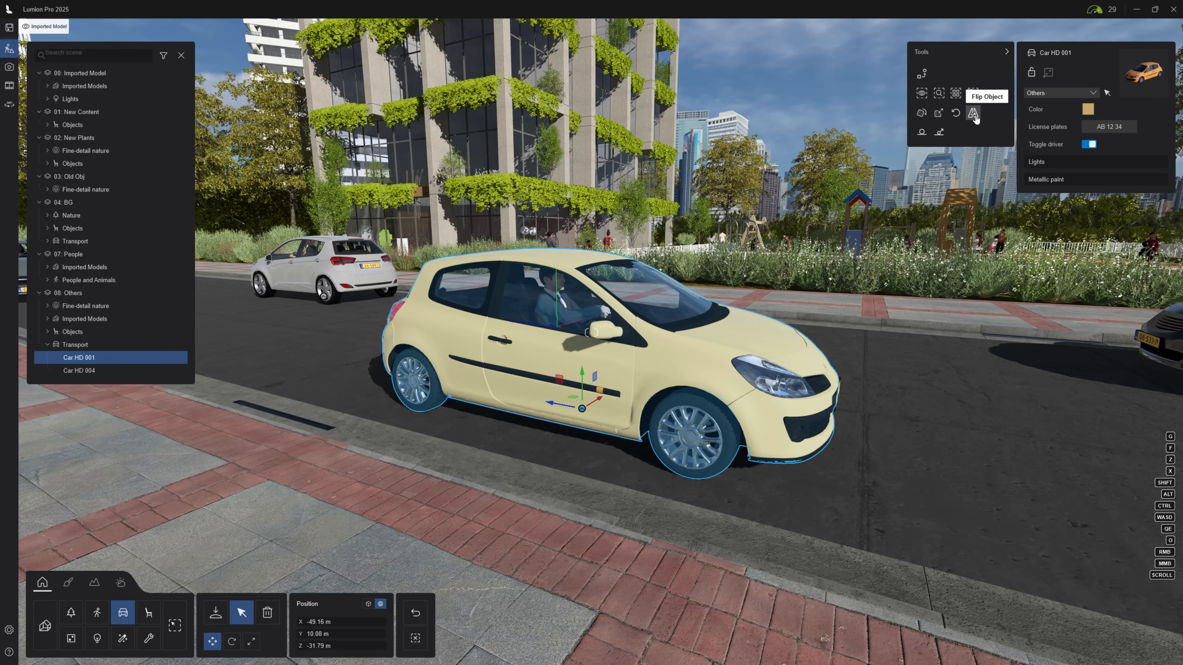
pyautogui.click(975, 115)
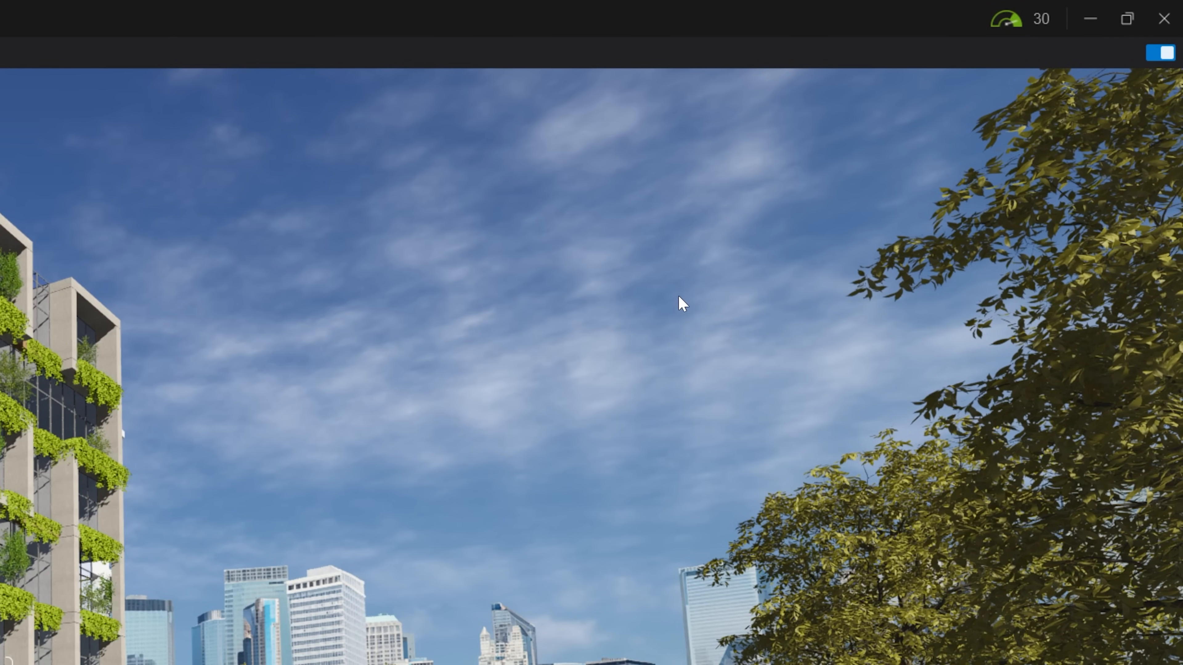
# Step: Examine the editor's performance statistics, including the breakdown of objects in the project by category
pyautogui.click(1015, 26)
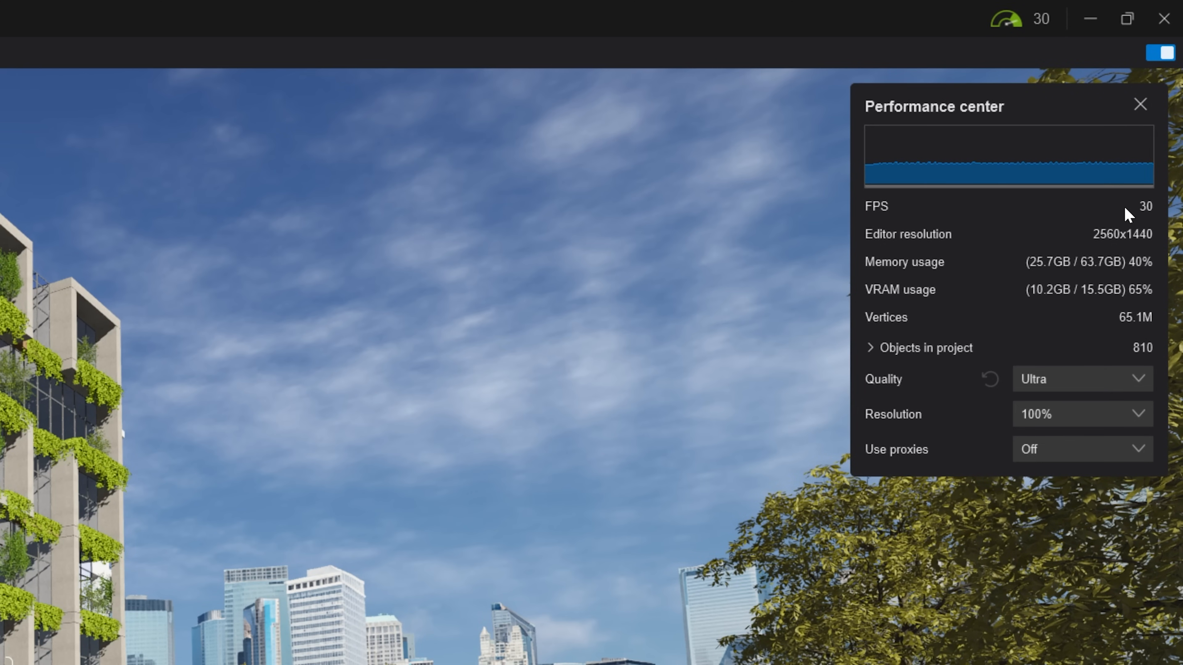
pyautogui.click(871, 348)
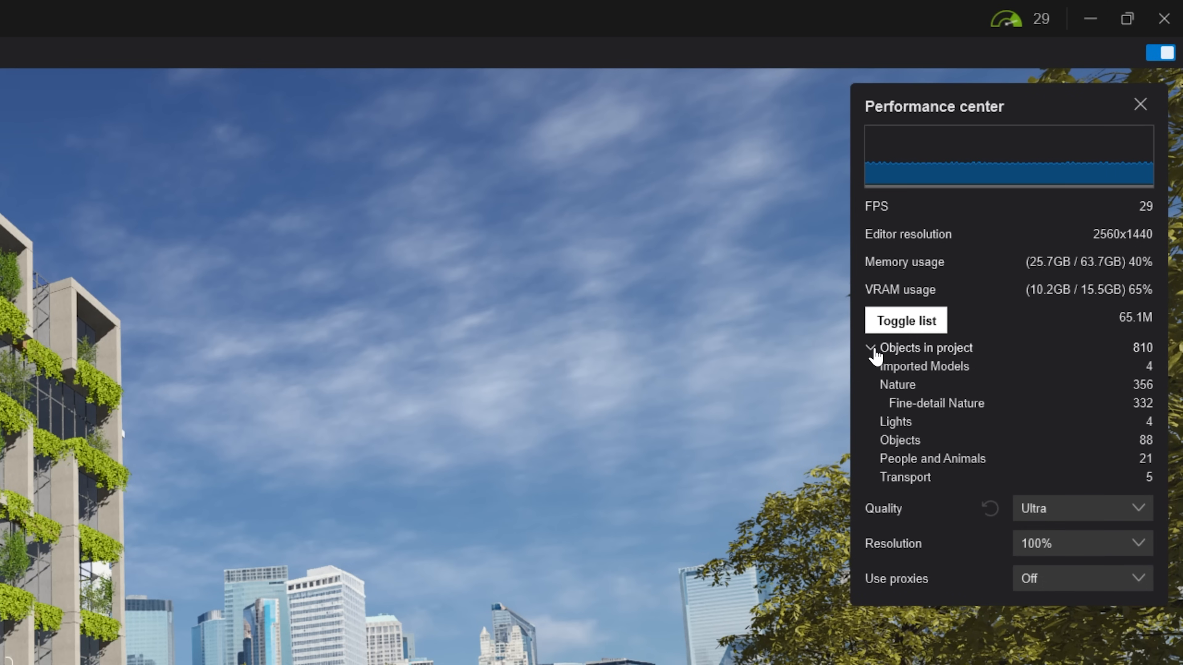
# Step: Try the Low editor render quality and return it to Ultra
pyautogui.click(1133, 512)
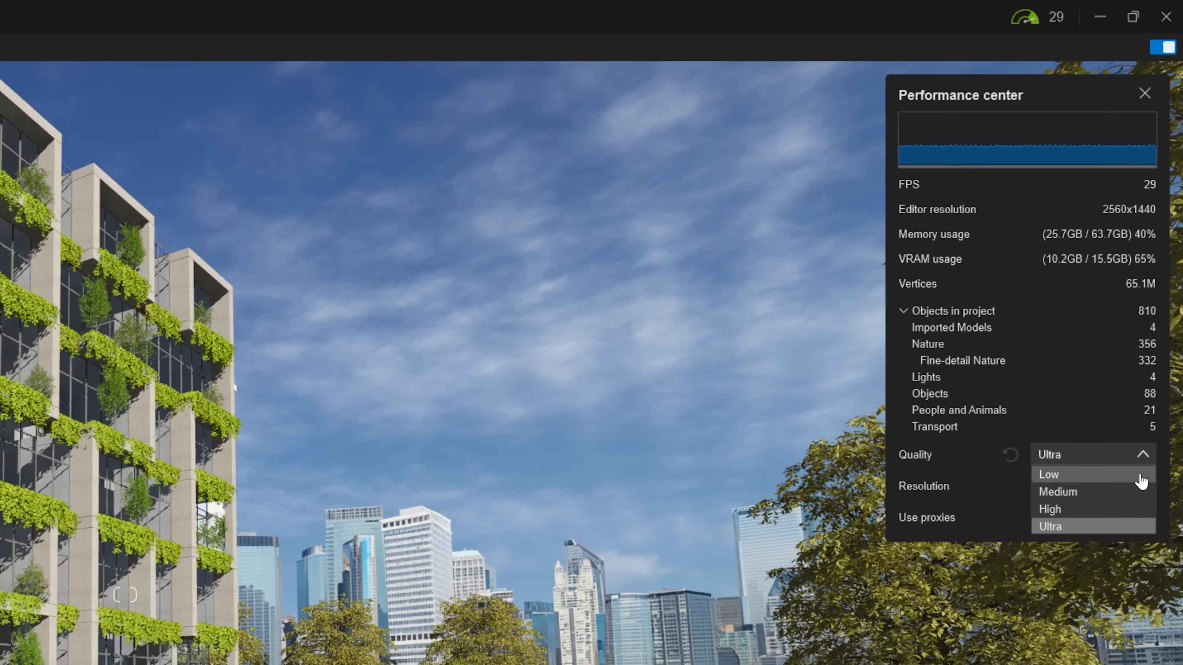
pyautogui.click(1138, 508)
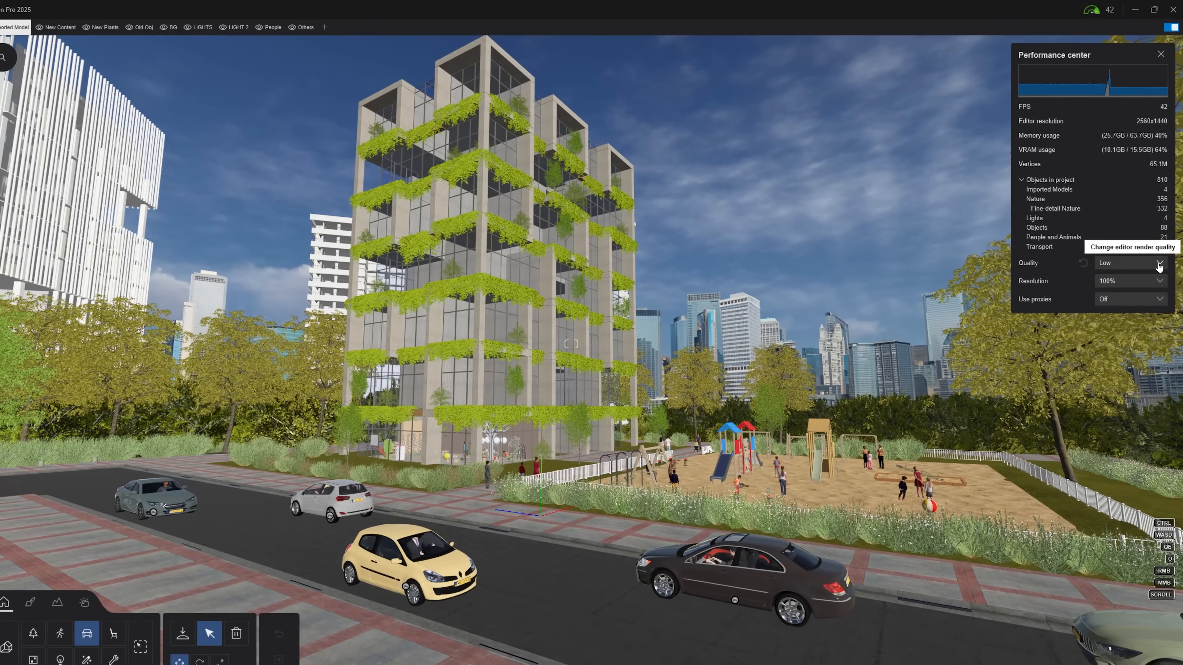
pyautogui.click(1150, 327)
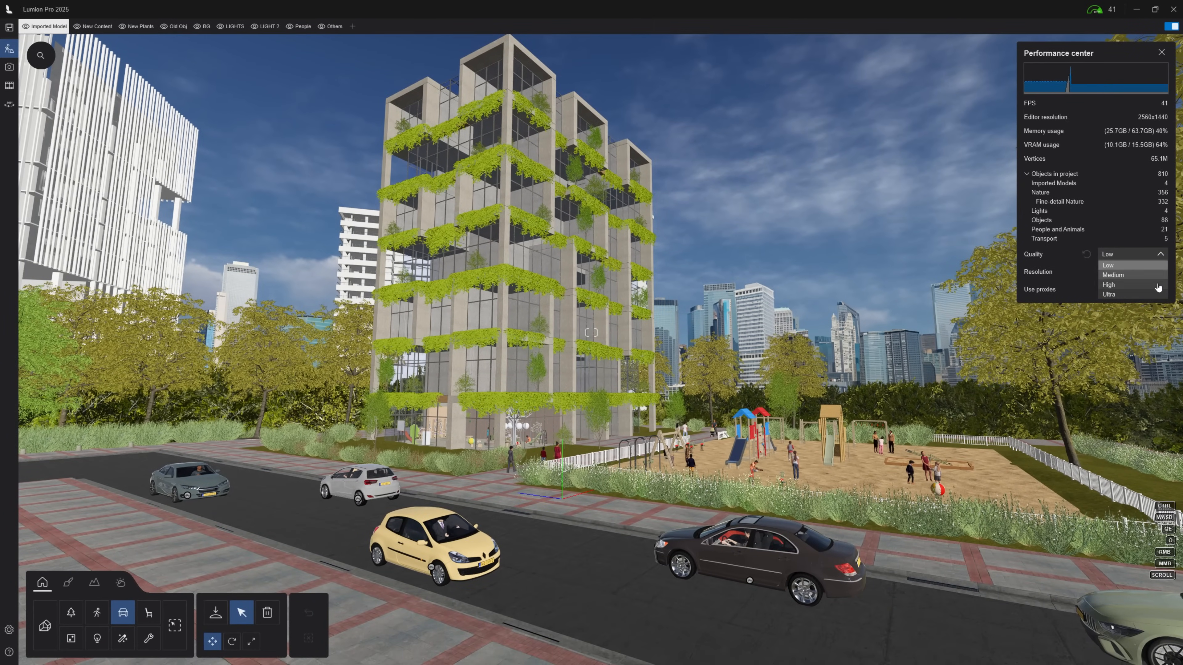
pyautogui.click(1157, 293)
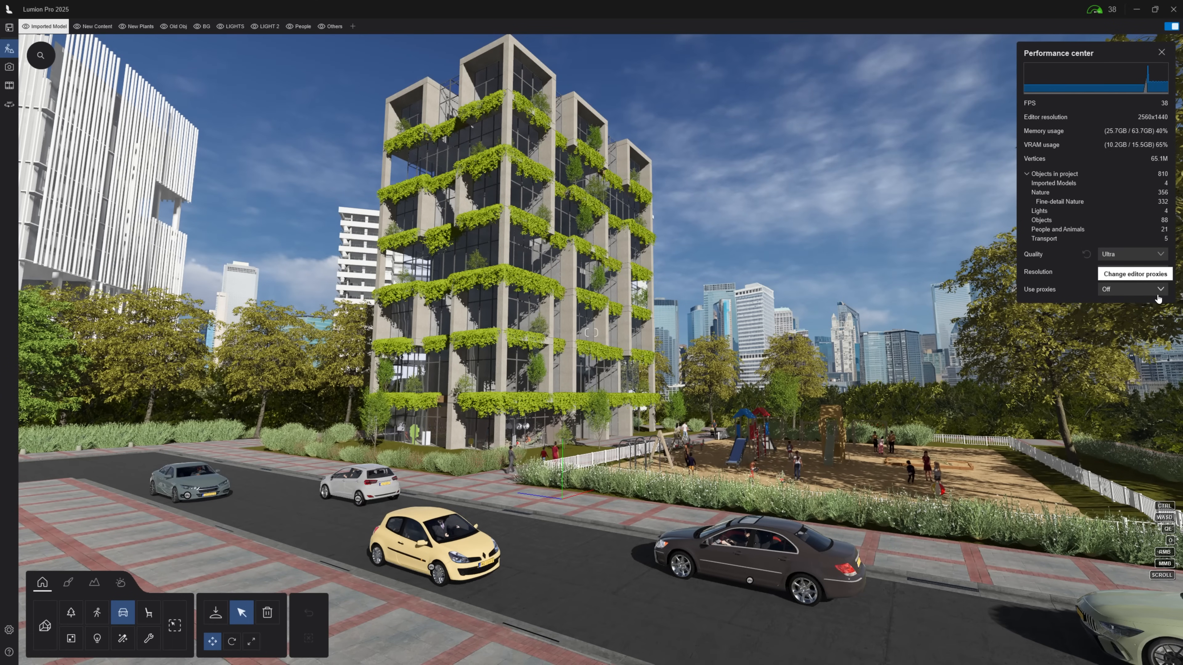
# Step: Try an editor resolution of 33% and return it to 100%
pyautogui.click(1160, 273)
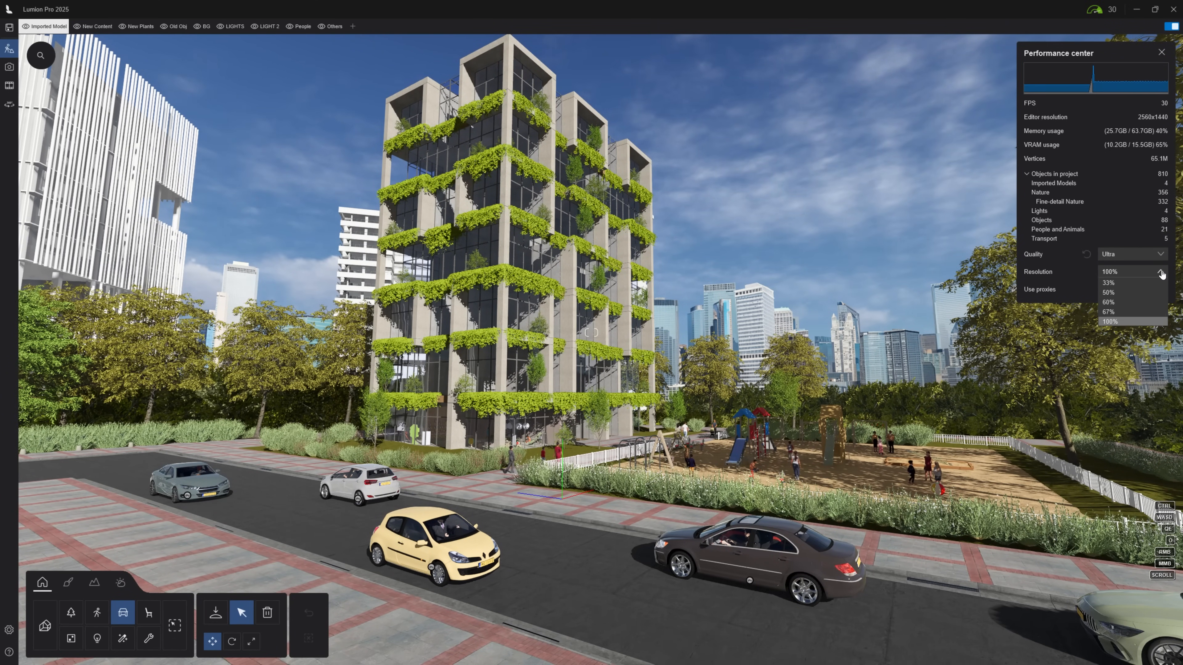
pyautogui.click(1162, 285)
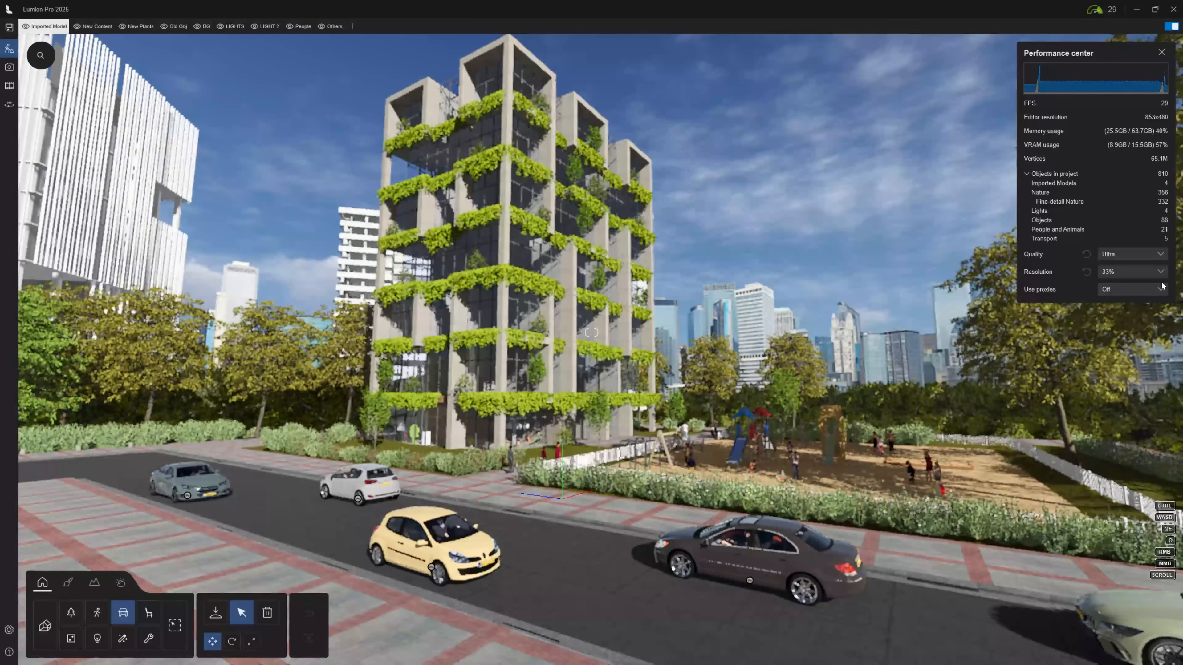
pyautogui.click(1161, 273)
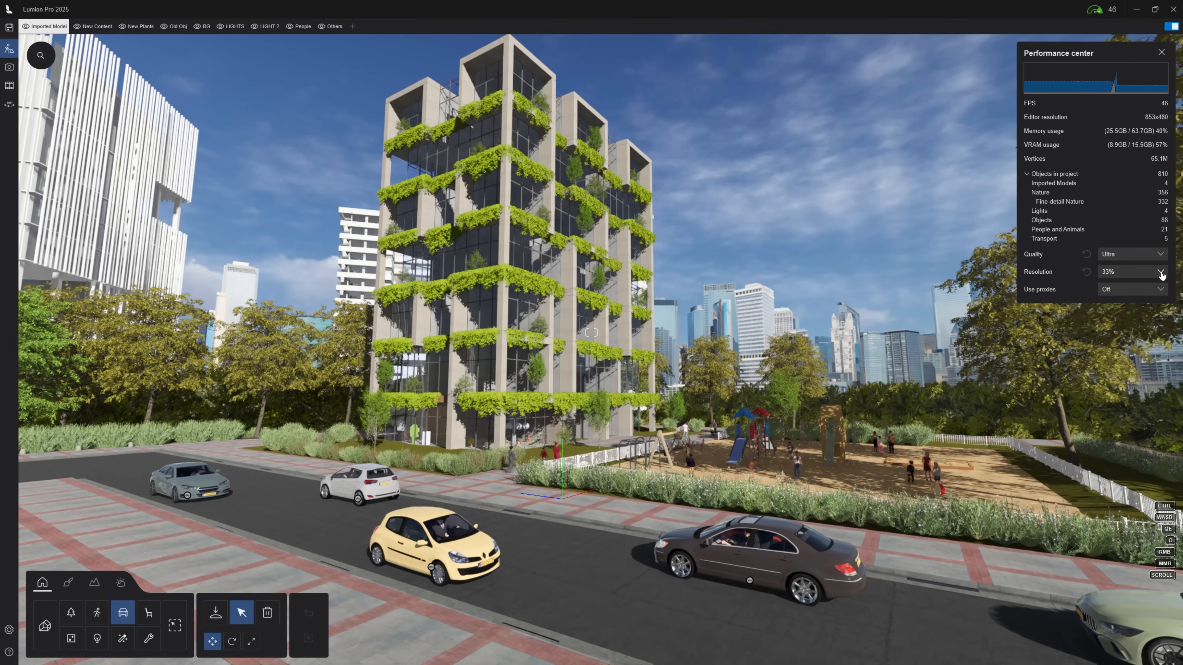
pyautogui.click(1160, 321)
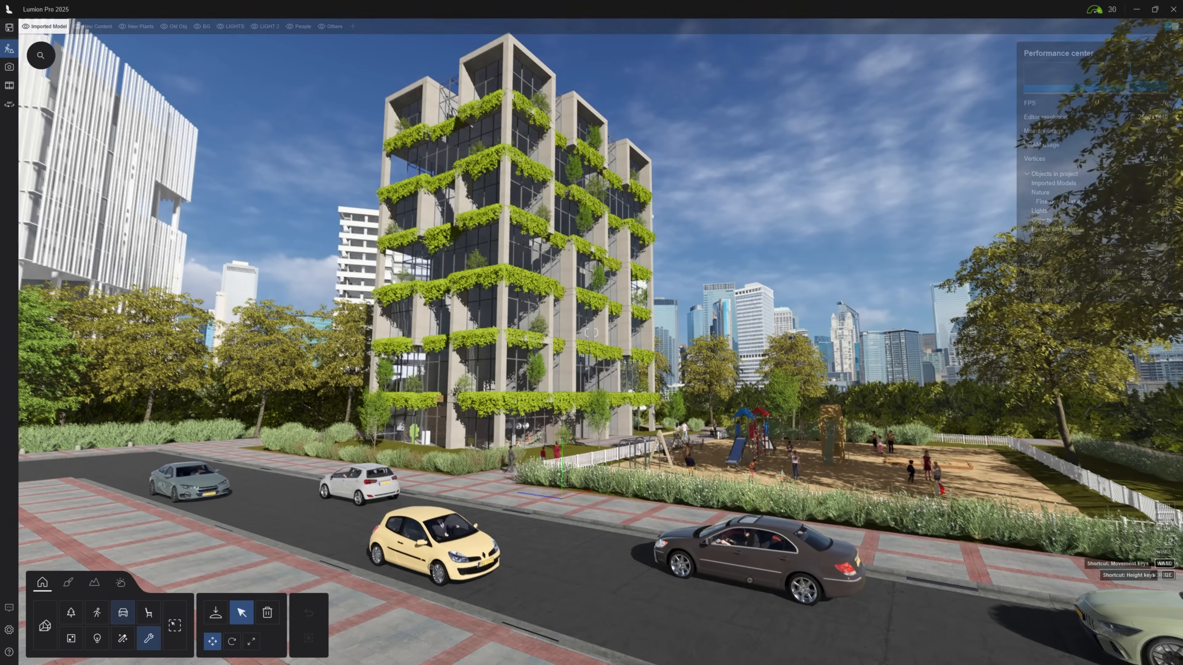
# Step: Go up to the white playground fence and select its surface for material editing
pyautogui.press('w')
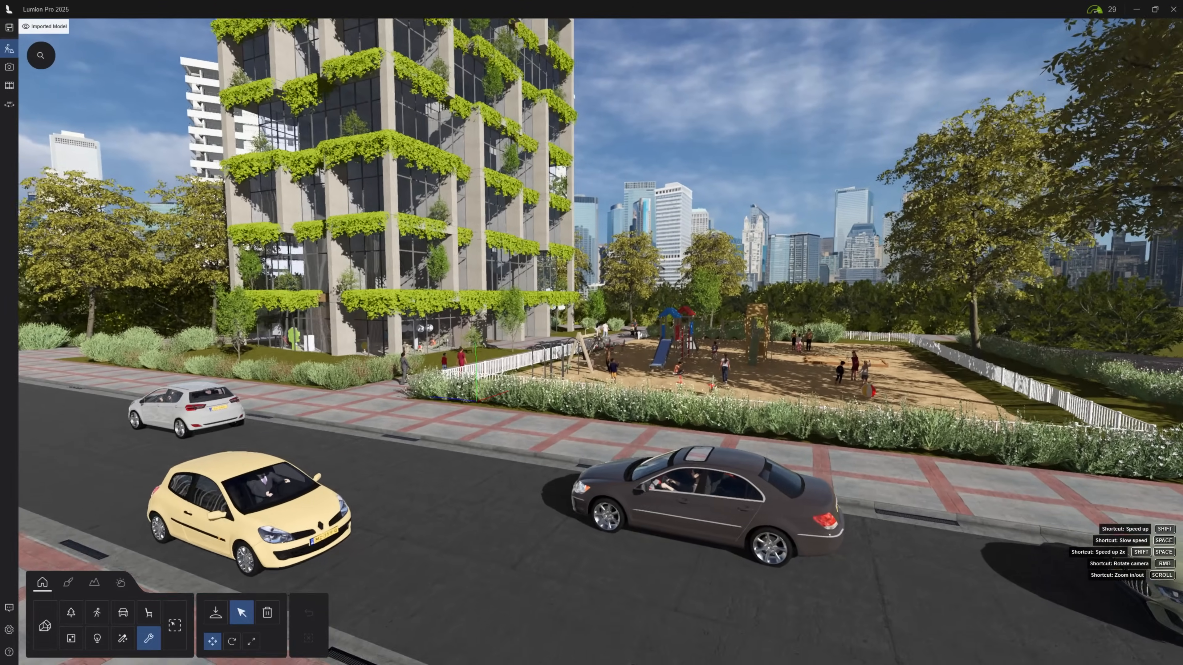
pyautogui.press('w')
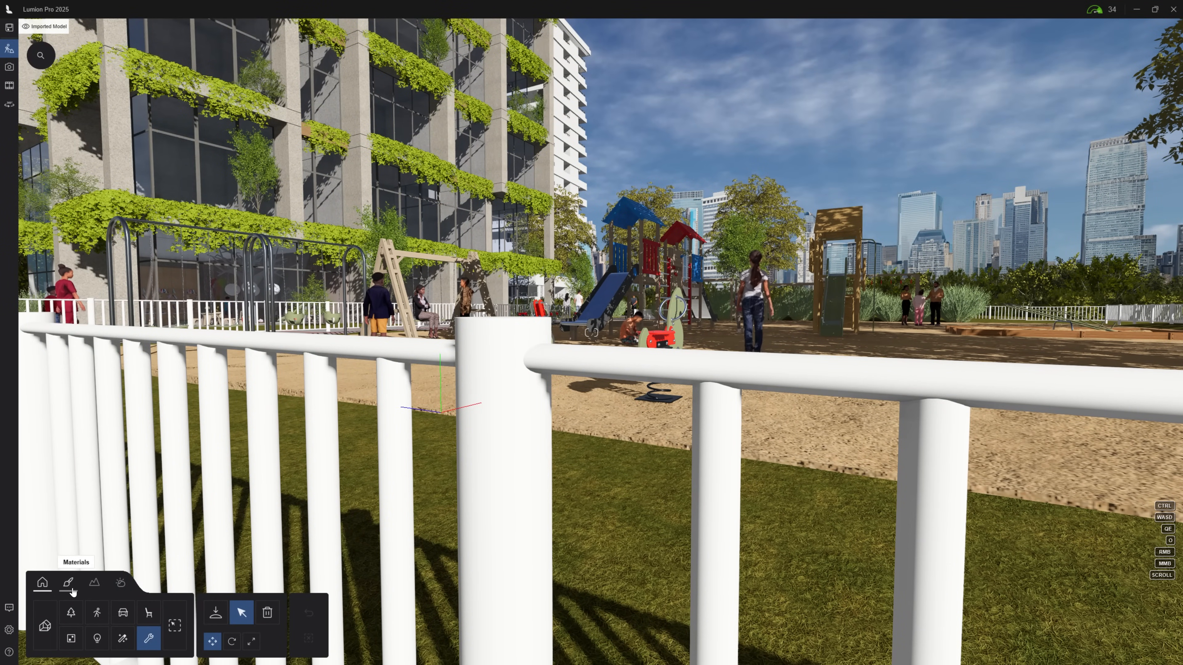
pyautogui.click(73, 591)
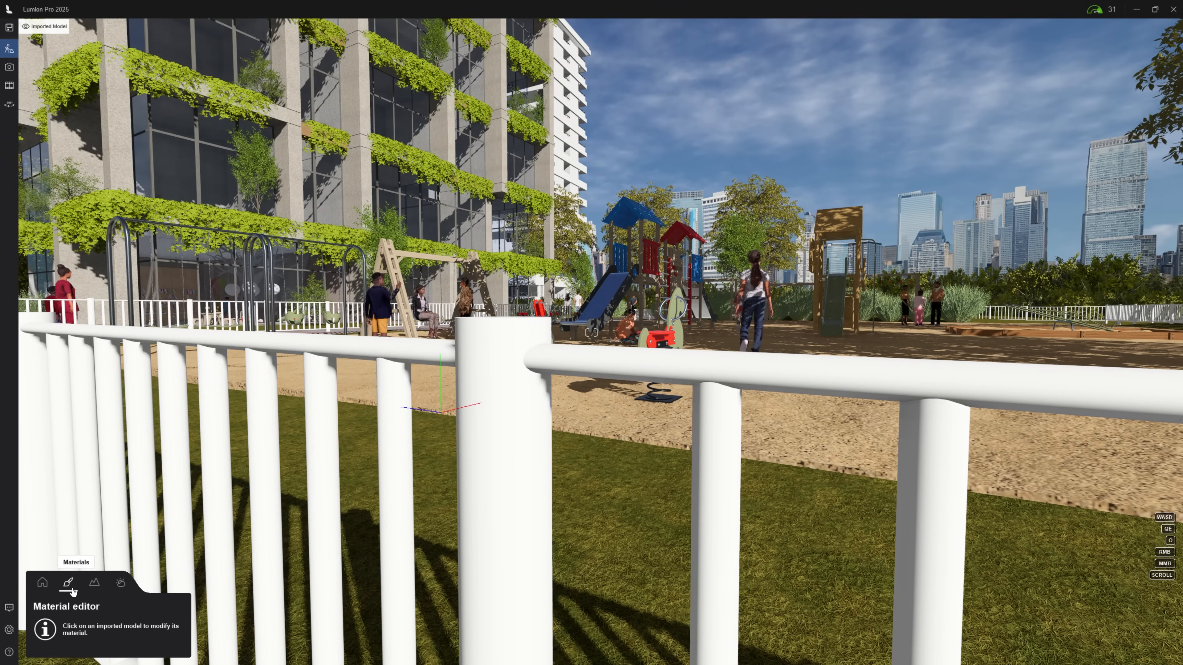
pyautogui.click(87, 519)
# Step: Browse the material library for the fence surface through categories such as roofing, soil and water
pyautogui.click(46, 168)
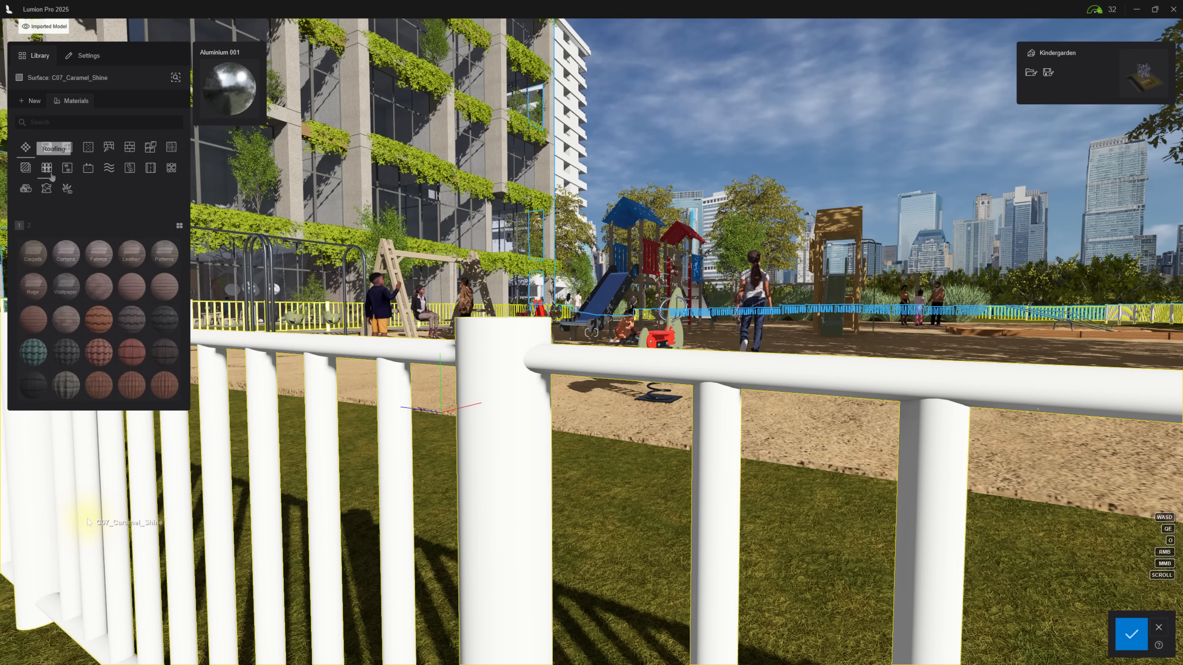
pyautogui.click(69, 171)
pyautogui.click(91, 174)
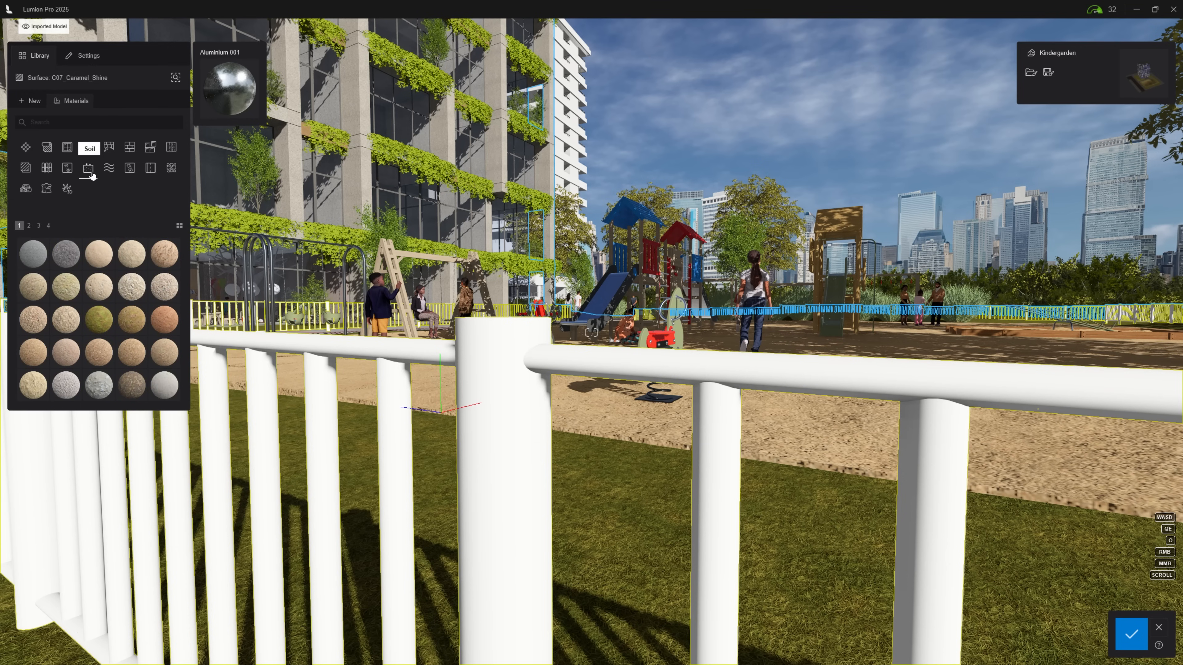
pyautogui.click(112, 175)
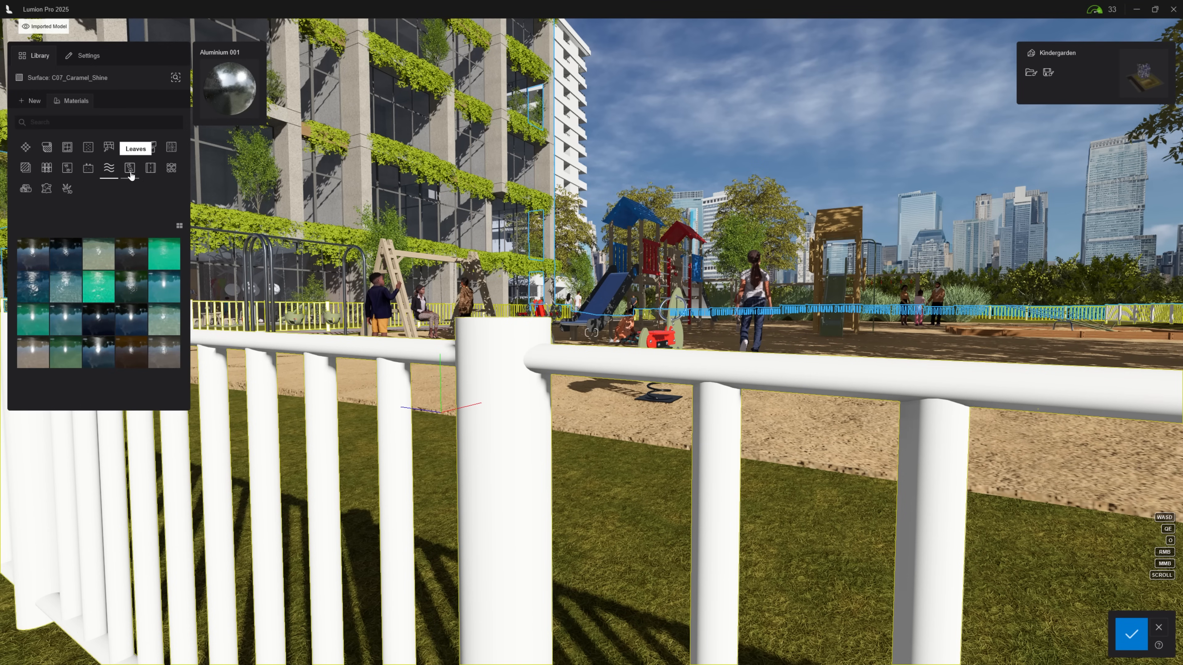
pyautogui.click(172, 172)
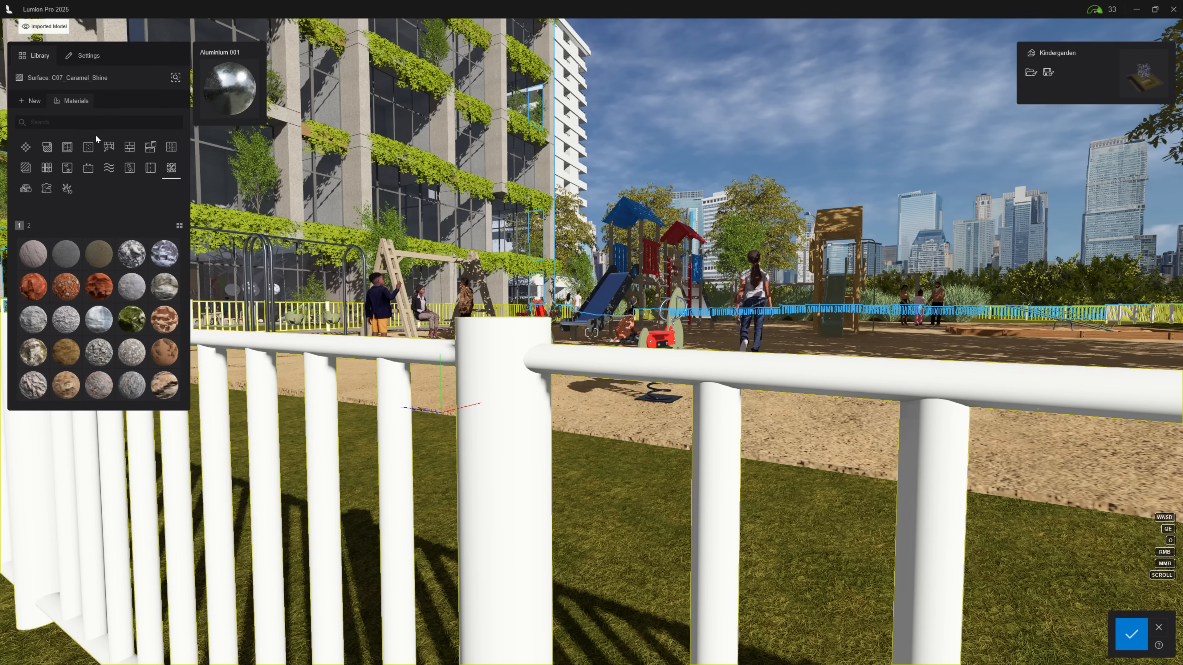
# Step: Apply the Metal painted 022 material from the painted metals to the playground fence surface
pyautogui.click(85, 153)
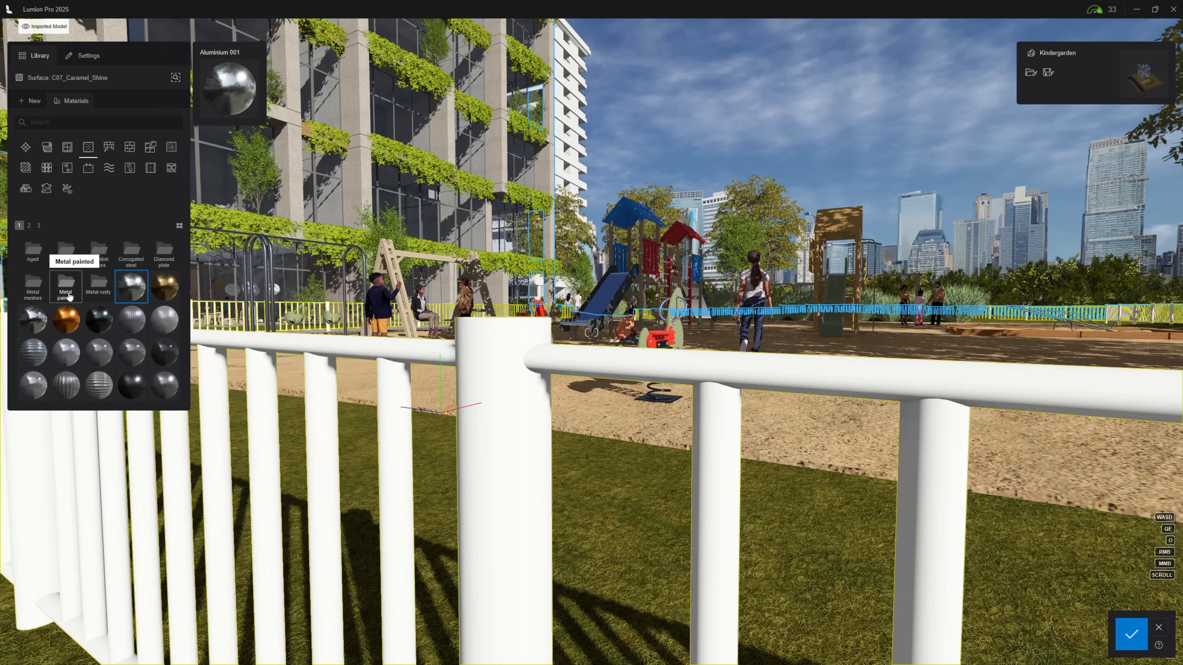
pyautogui.click(69, 297)
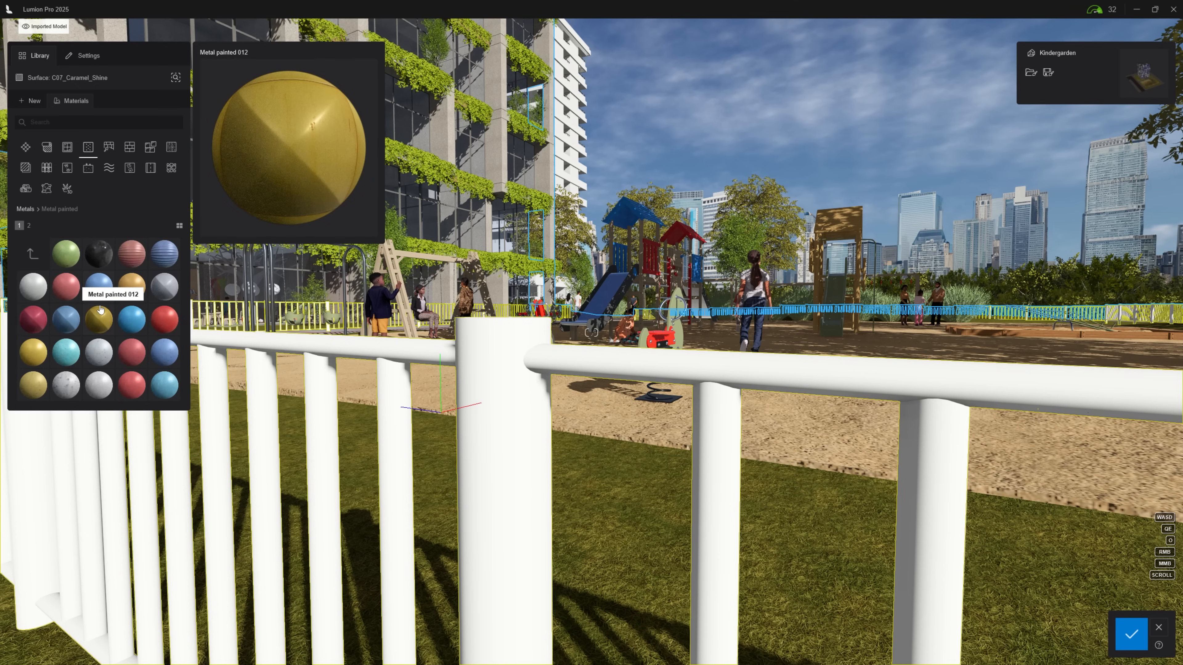
pyautogui.click(99, 393)
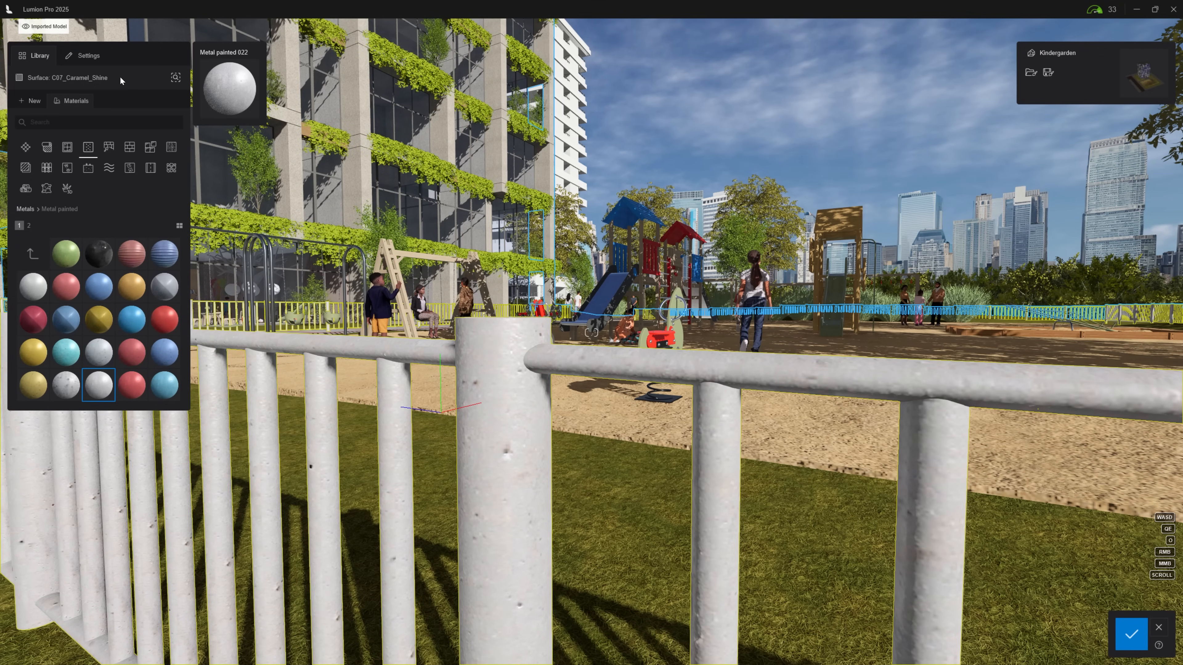
# Step: Set the weathering strength of the fence's painted metal to 40%
pyautogui.click(99, 65)
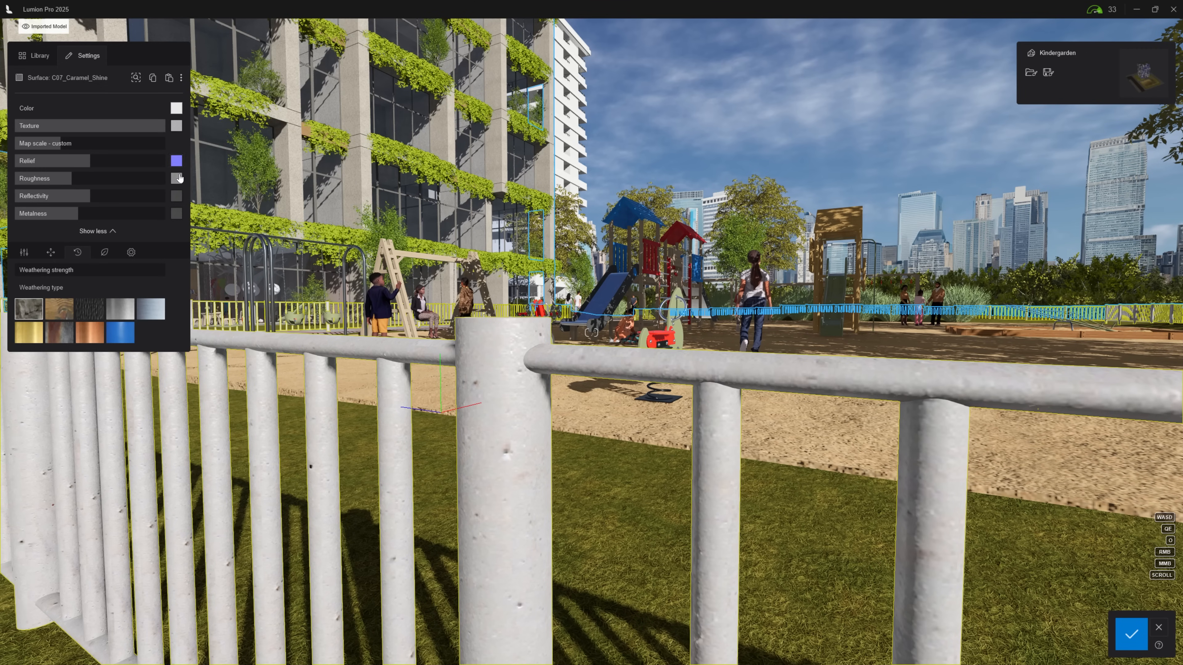
pyautogui.moveTo(66, 270)
pyautogui.mouseDown()
pyautogui.moveTo(108, 270)
pyautogui.moveTo(73, 270)
pyautogui.mouseUp()
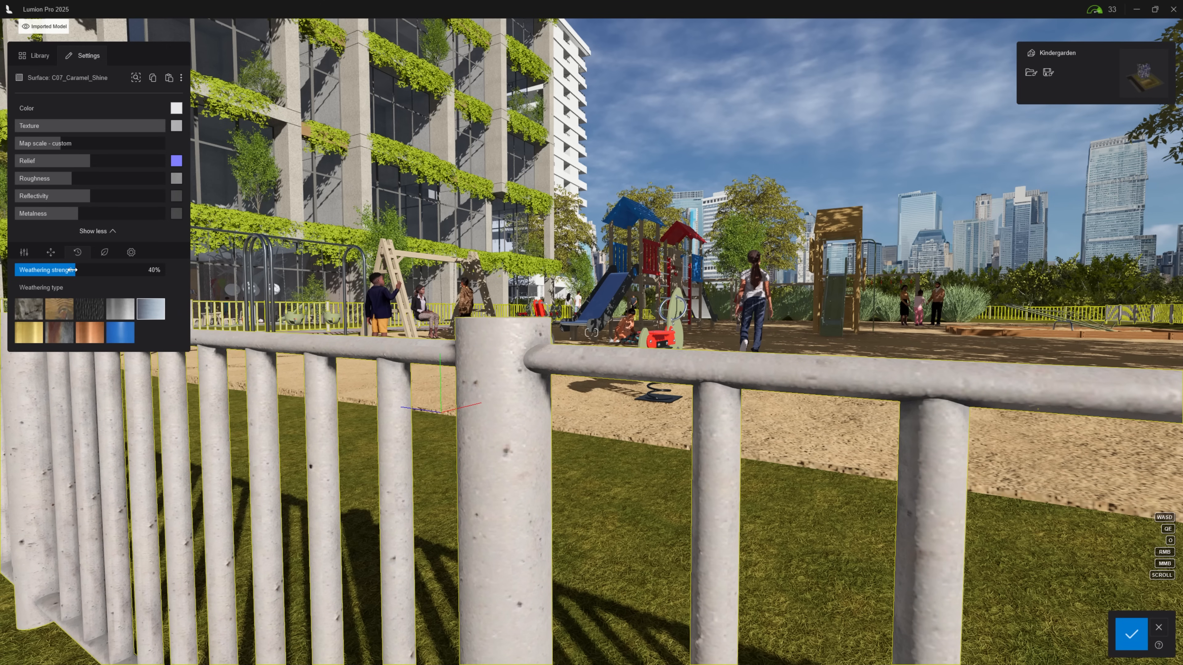
pyautogui.moveTo(15, 290)
pyautogui.mouseDown()
pyautogui.moveTo(30, 290)
pyautogui.moveTo(16, 289)
pyautogui.mouseUp()
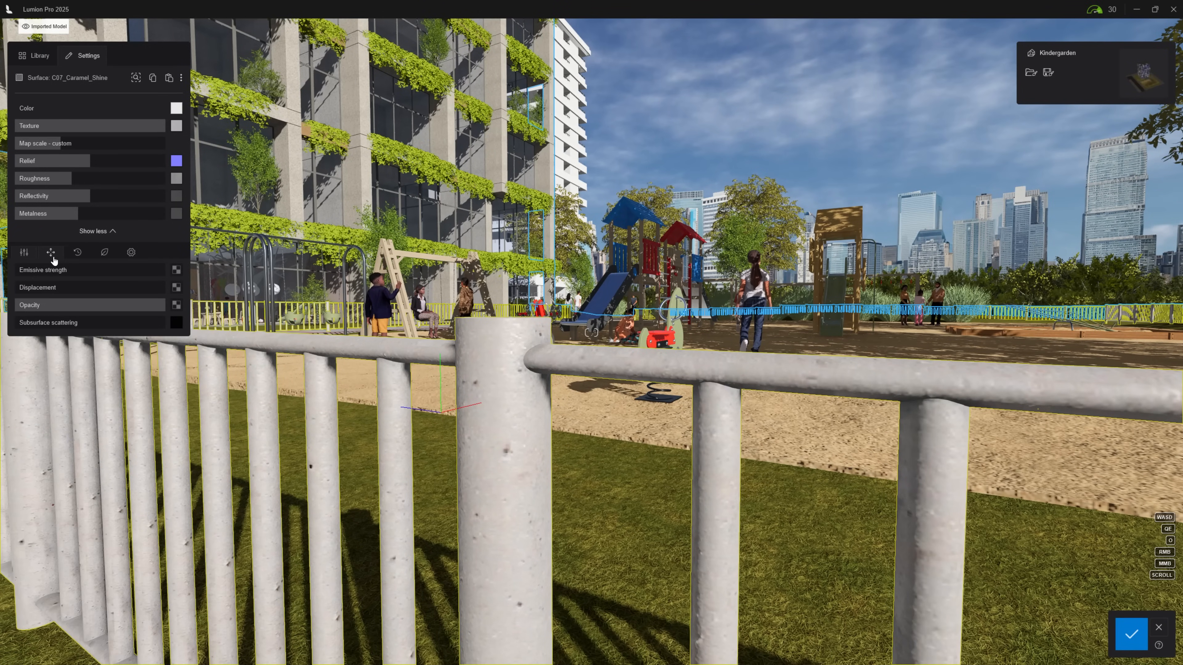
# Step: Look through the fence material's placement, weathering, foliage and remaining advanced settings
pyautogui.click(49, 255)
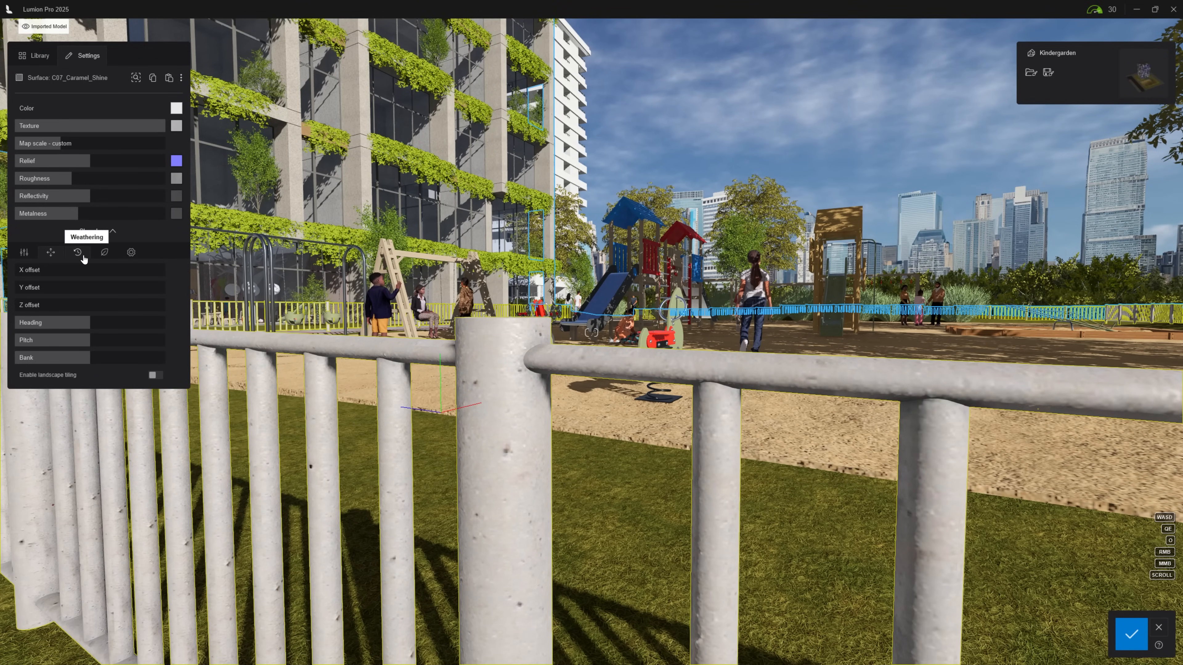
pyautogui.click(83, 257)
pyautogui.click(103, 255)
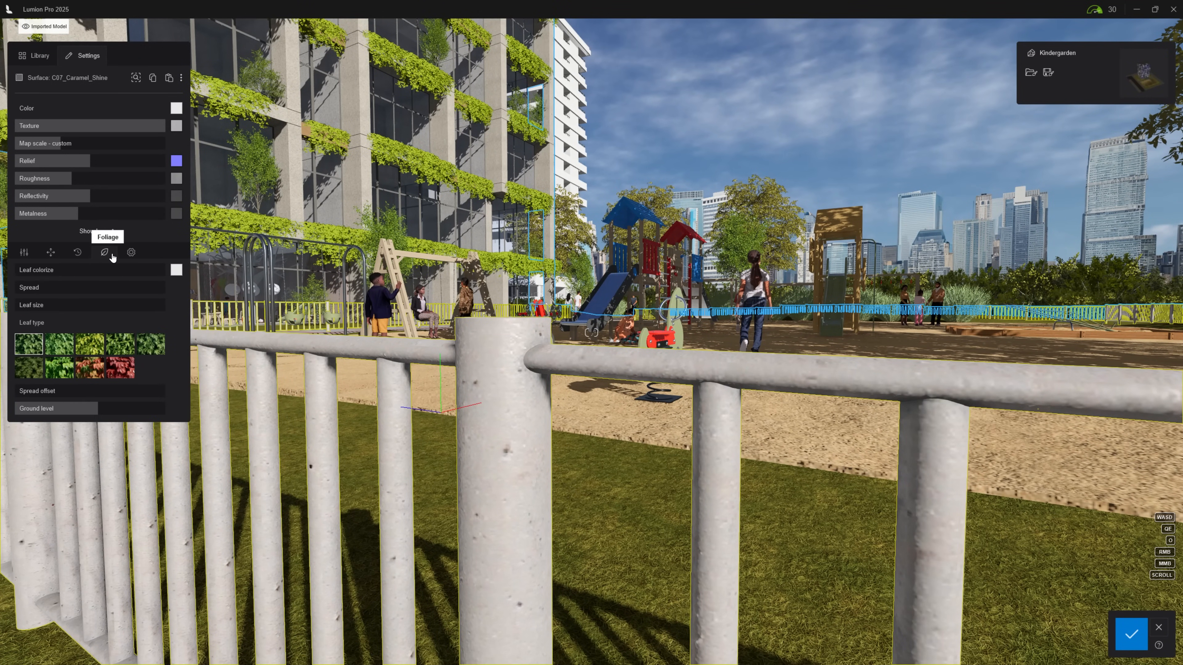
pyautogui.click(131, 252)
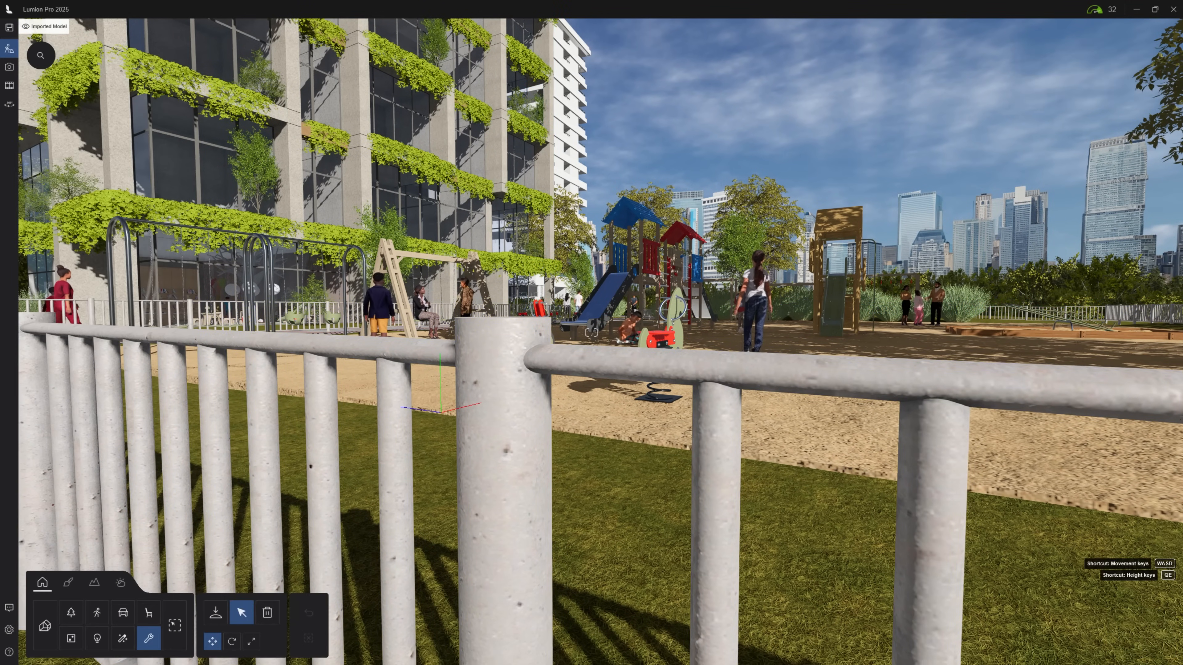
# Step: Move up to the building's concrete column and edit its surface with 38% relief and a higher roughness
pyautogui.moveTo(591, 333); pyautogui.dragTo(280, 145, button='right')
pyautogui.press('w')
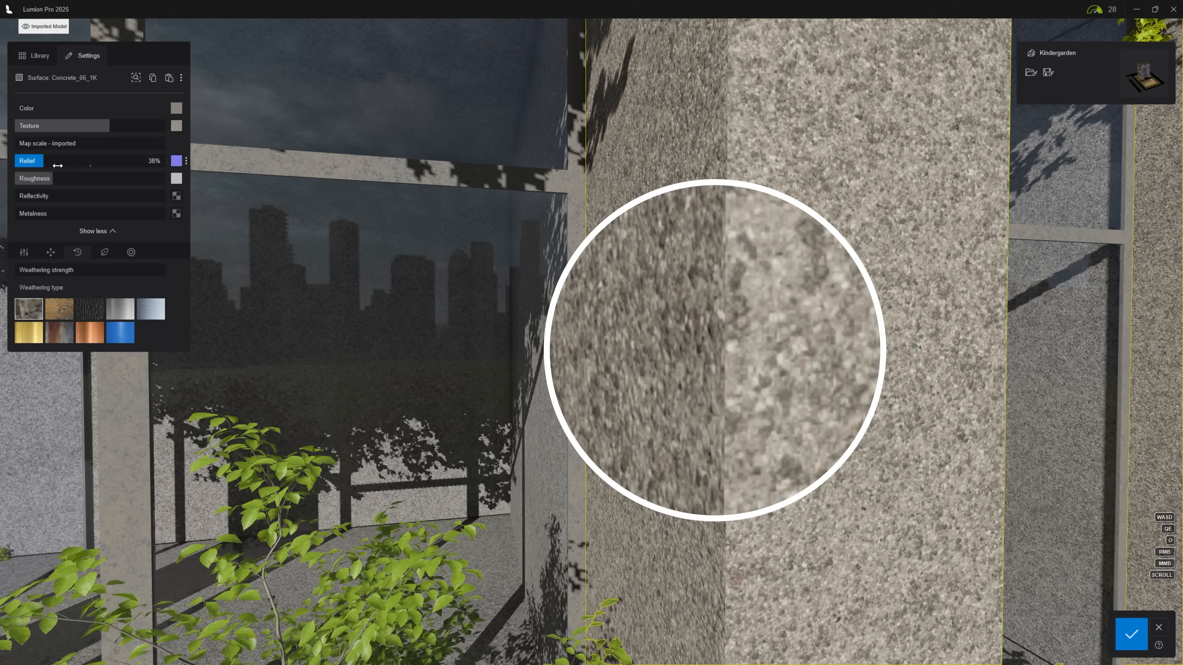
pyautogui.moveTo(56, 179); pyautogui.dragTo(88, 179)
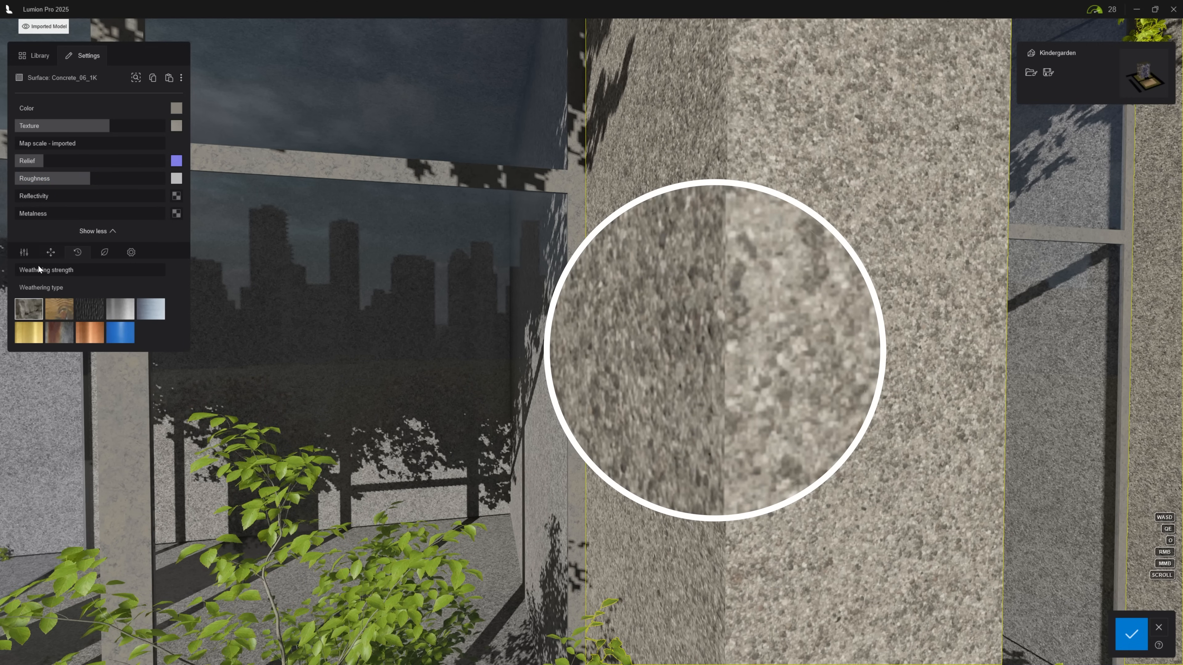
# Step: Set the column concrete's weathering strength to 30% and soften its edges by 21%
pyautogui.moveTo(26, 269); pyautogui.dragTo(65, 269)
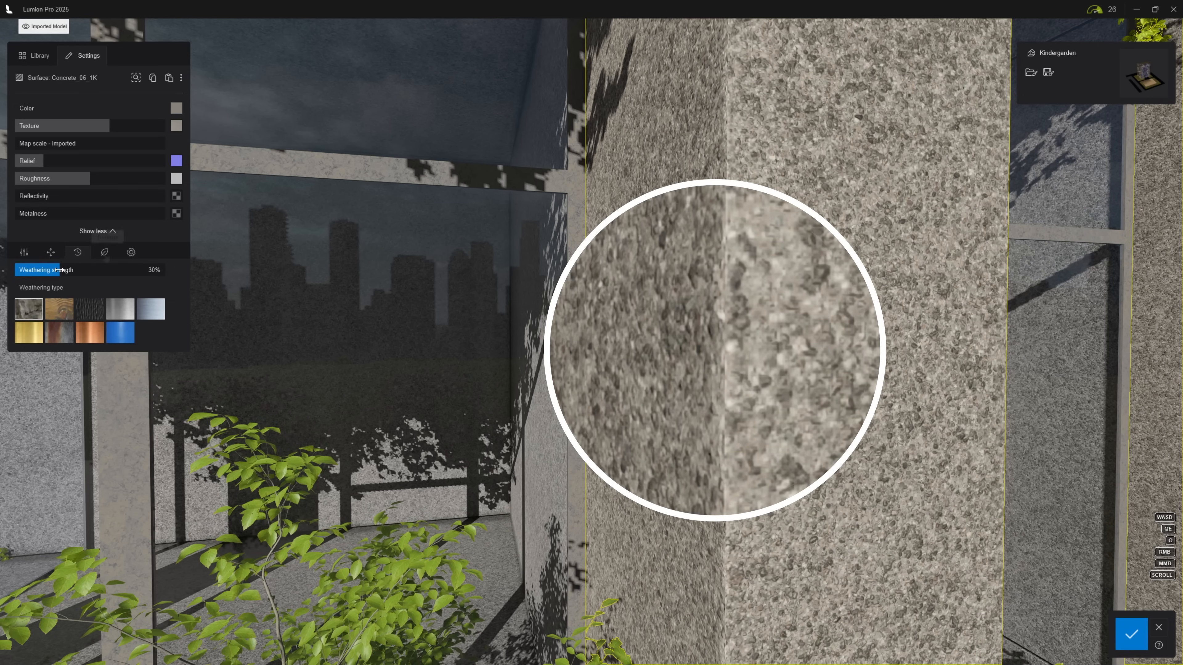
pyautogui.click(132, 253)
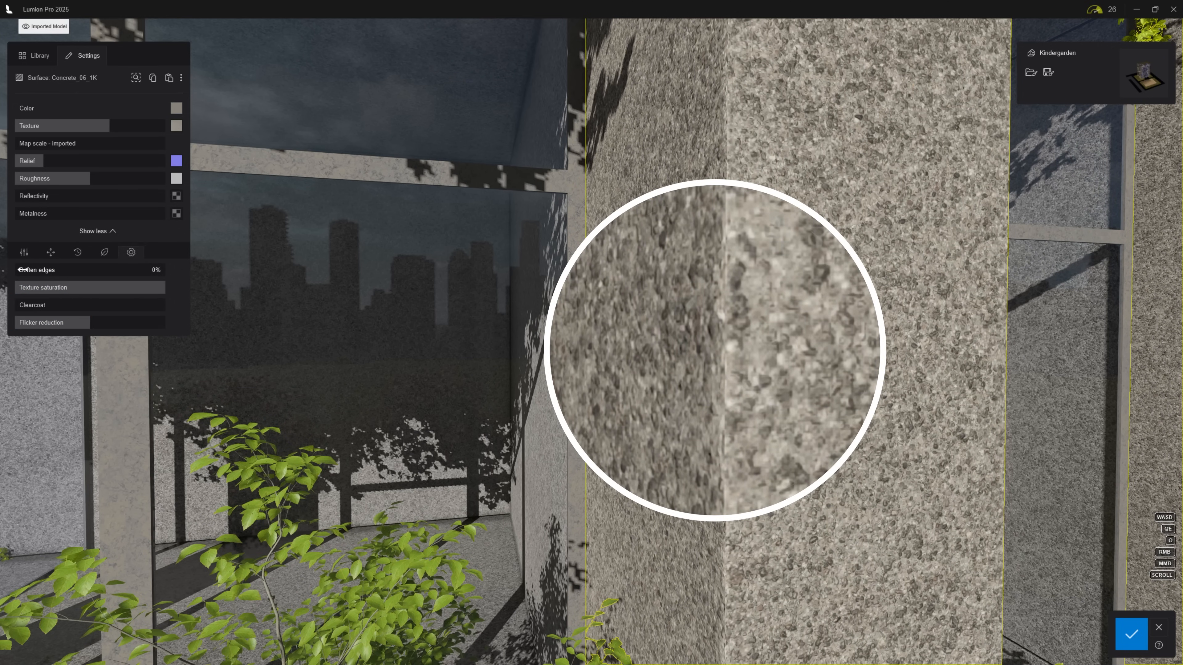
pyautogui.moveTo(22, 270); pyautogui.dragTo(56, 270)
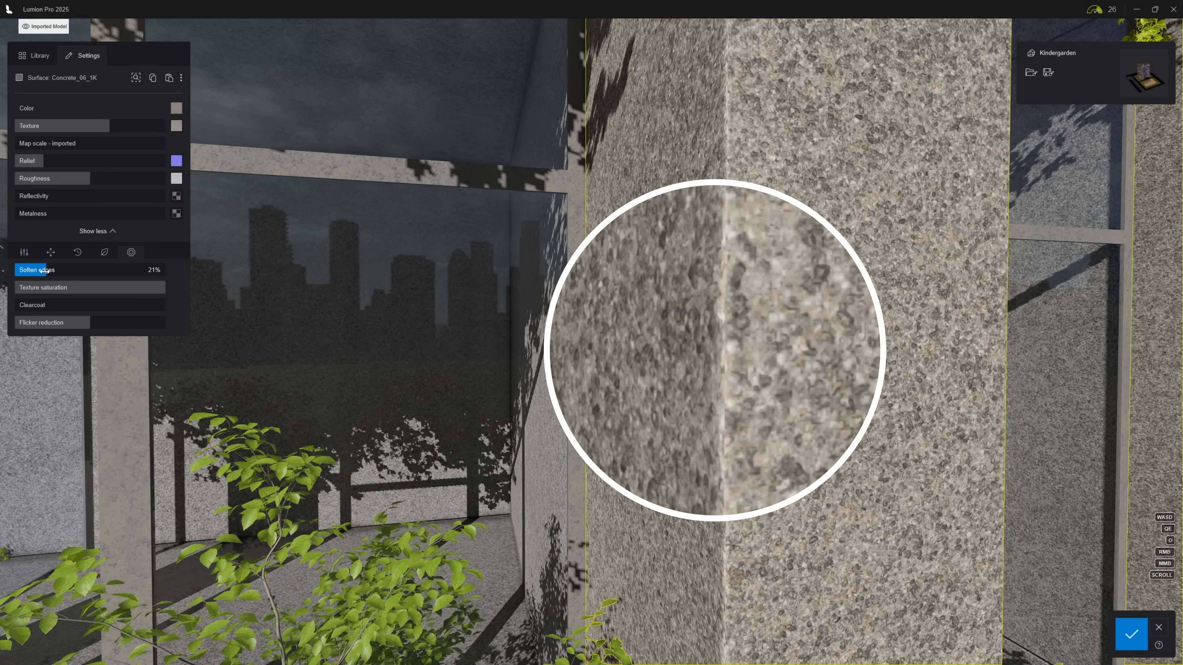
# Step: Load Concrete_06_1k_disp_2.png as the column concrete's displacement map and increase the displacement
pyautogui.click(24, 252)
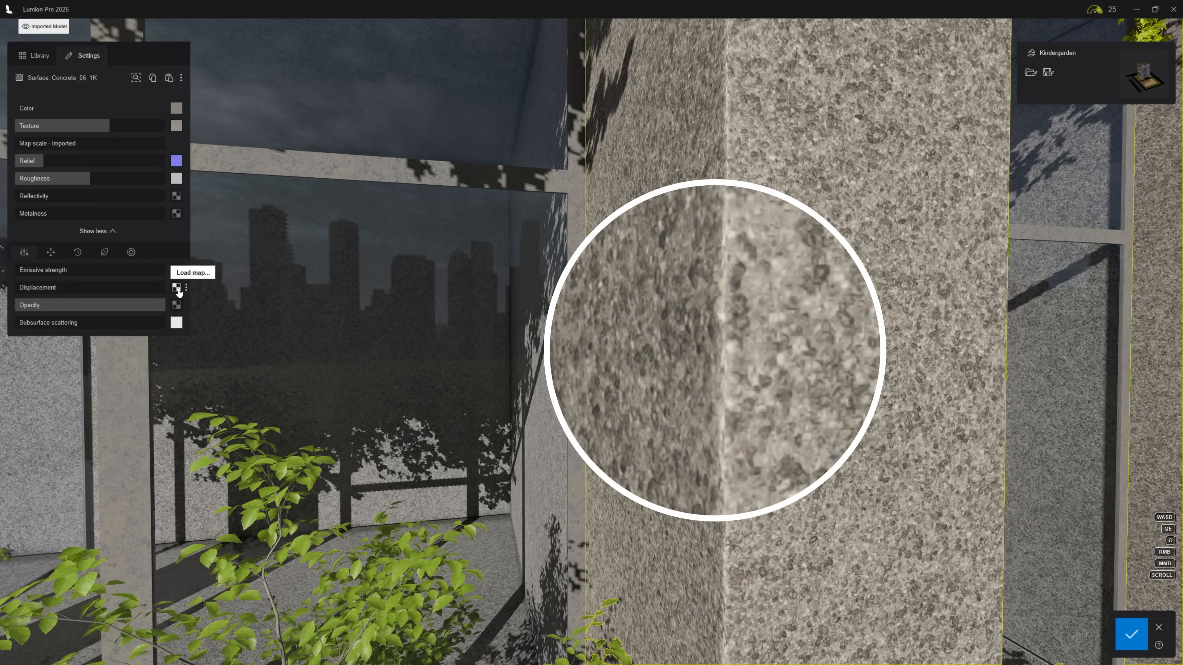
pyautogui.click(176, 288)
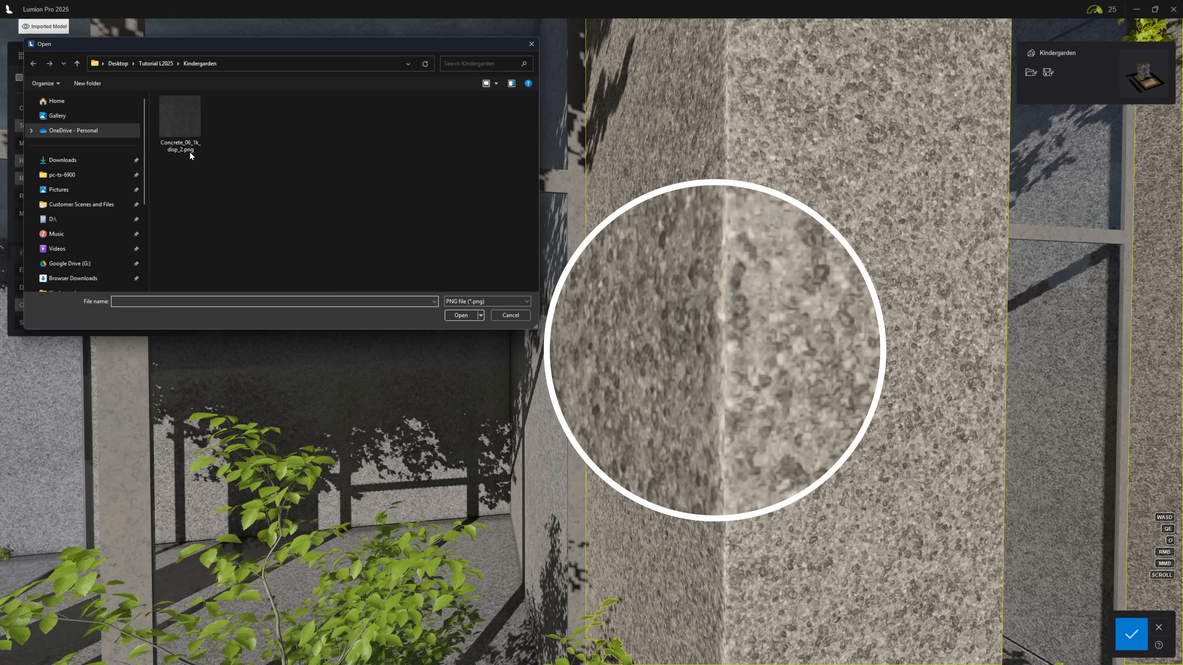
pyautogui.doubleClick(167, 121)
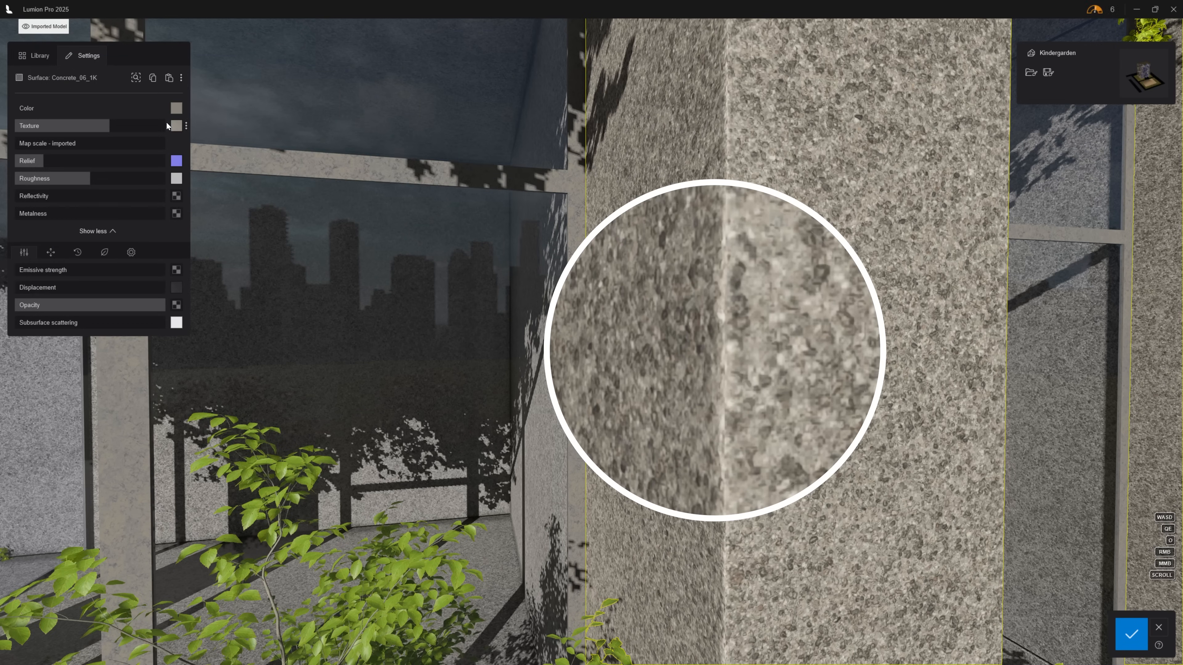
pyautogui.moveTo(18, 288); pyautogui.dragTo(50, 288)
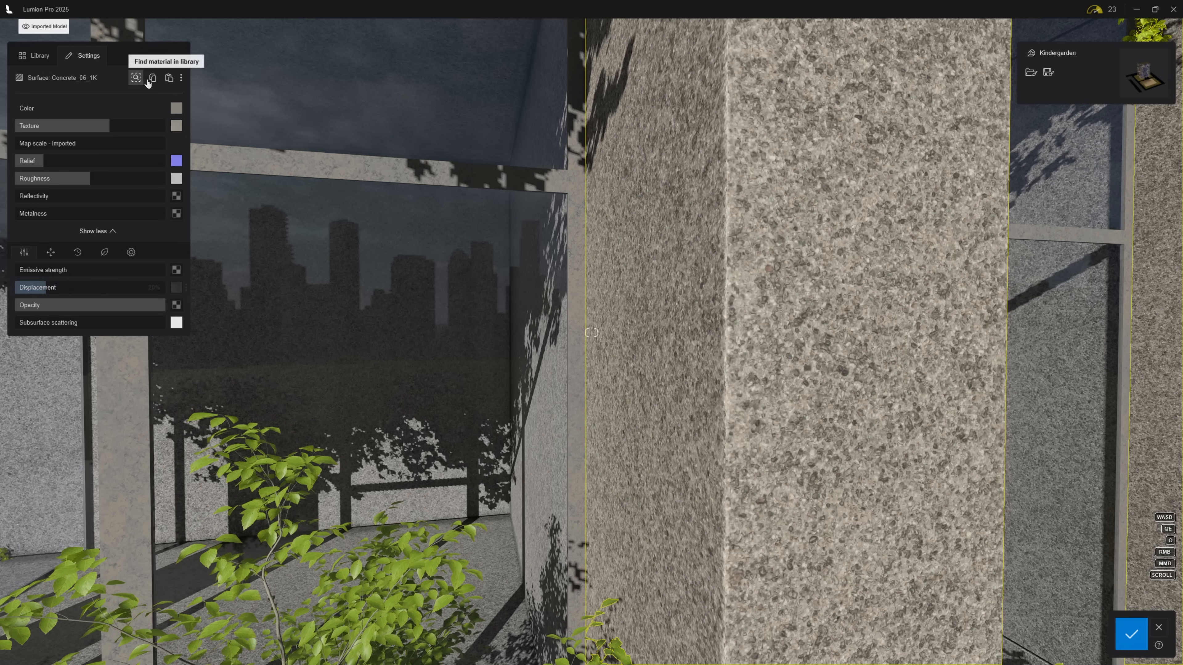
# Step: Review the copy function and the additional options for the column's concrete material
pyautogui.click(153, 79)
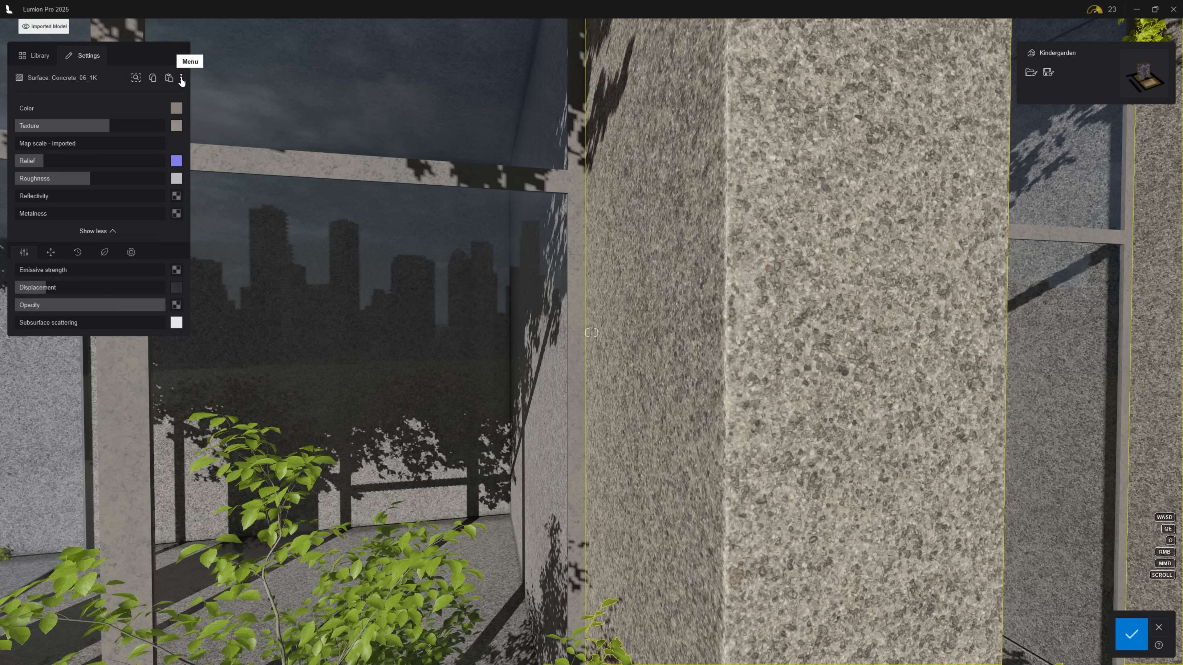
pyautogui.click(181, 78)
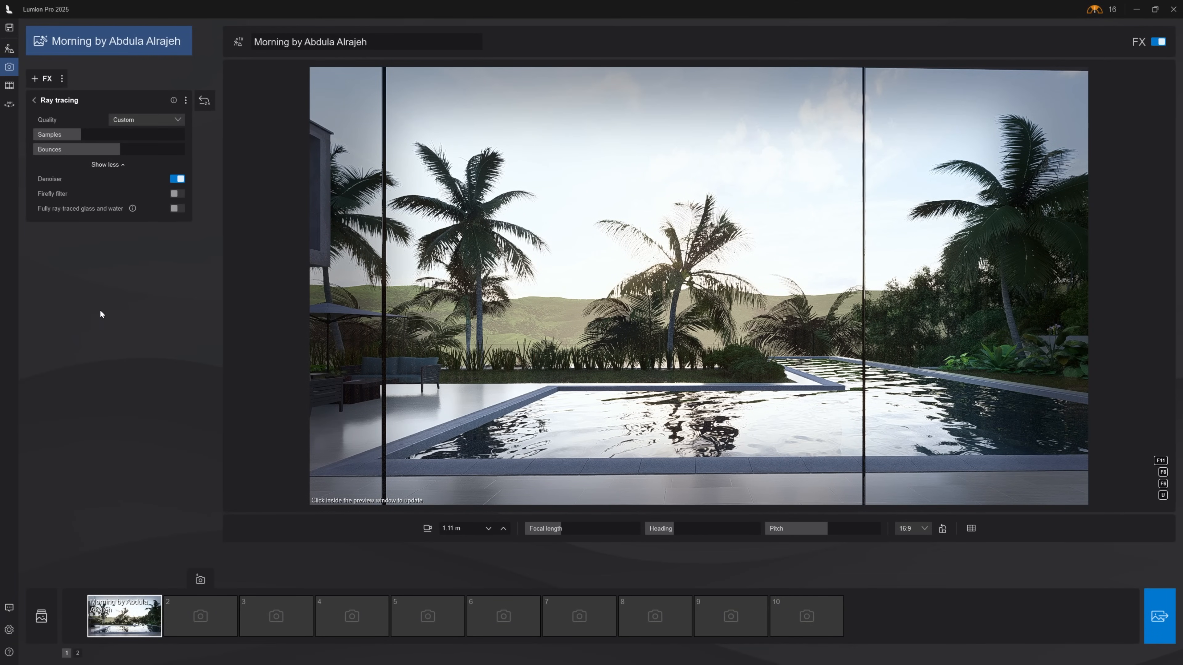
# Step: Turn on fully ray-traced glass and water in the pool photo's Ray tracing effect
pyautogui.click(181, 212)
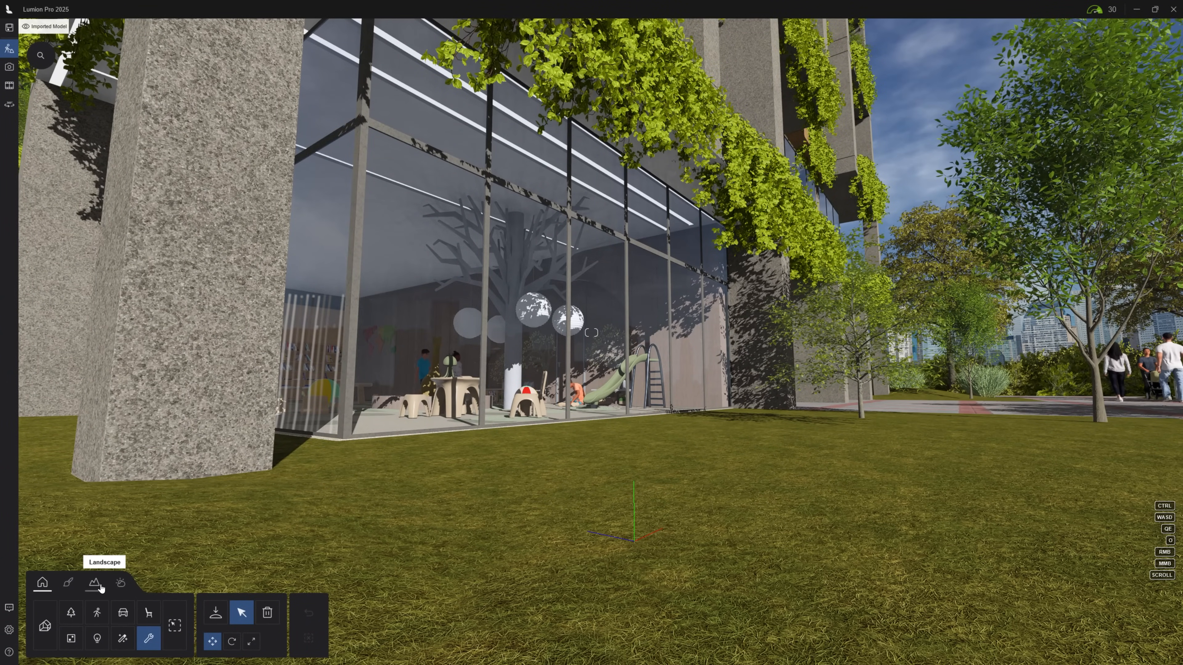
# Step: Turn on landscape grass for the lawn around the kindergarten building
pyautogui.click(95, 585)
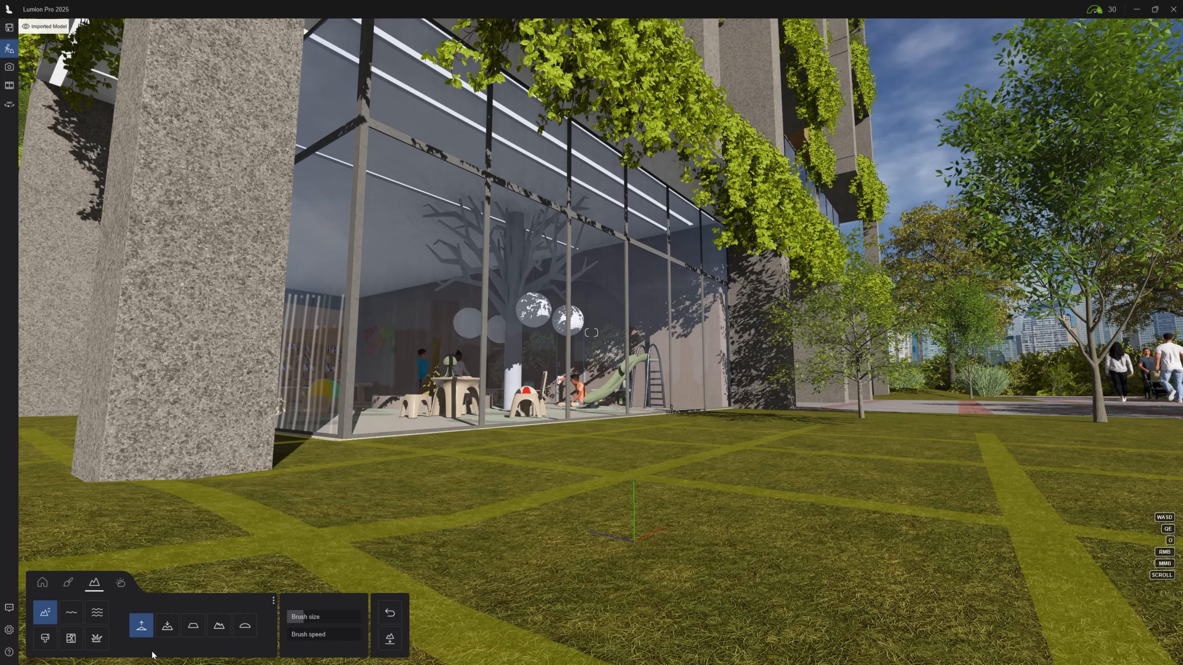
pyautogui.click(96, 639)
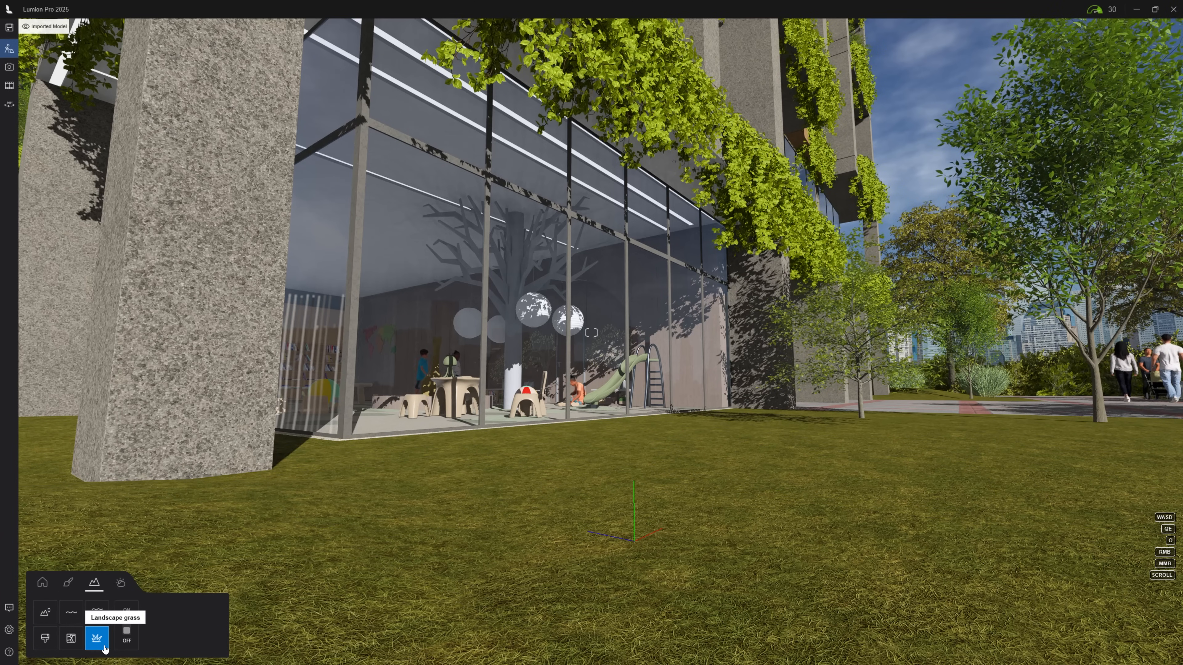
pyautogui.click(127, 639)
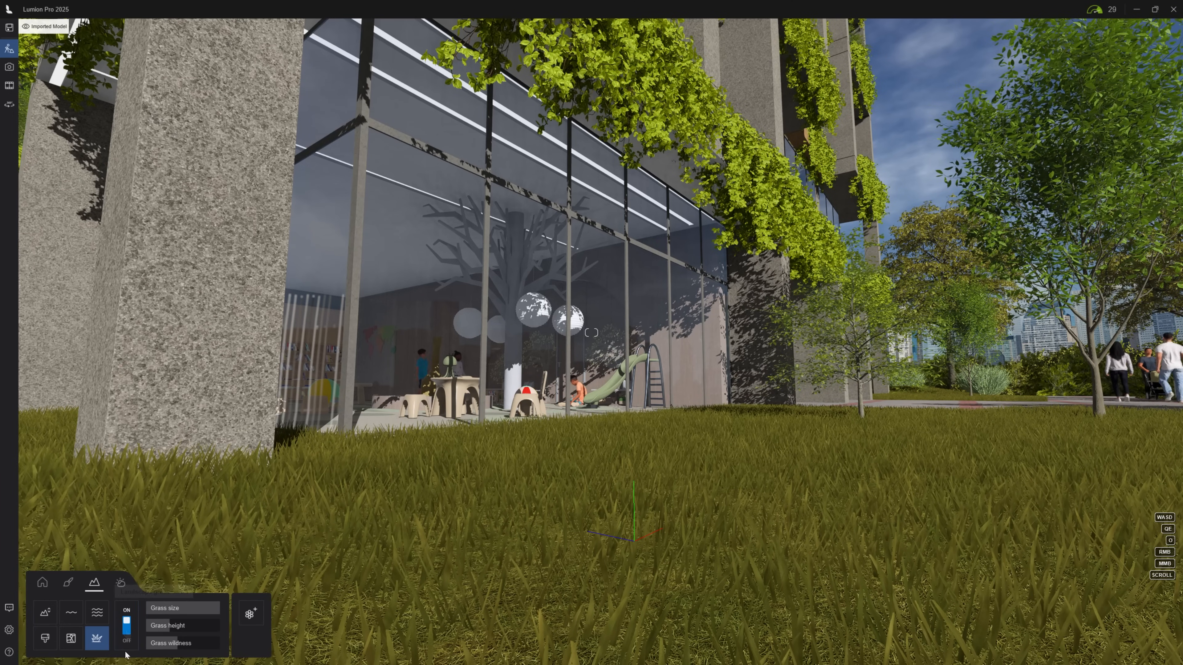
# Step: Turn on OpenStreetMap, shift the site location slightly northwest to 40°43'03.7"N 73°58'34.9"W and download the map data
pyautogui.click(72, 650)
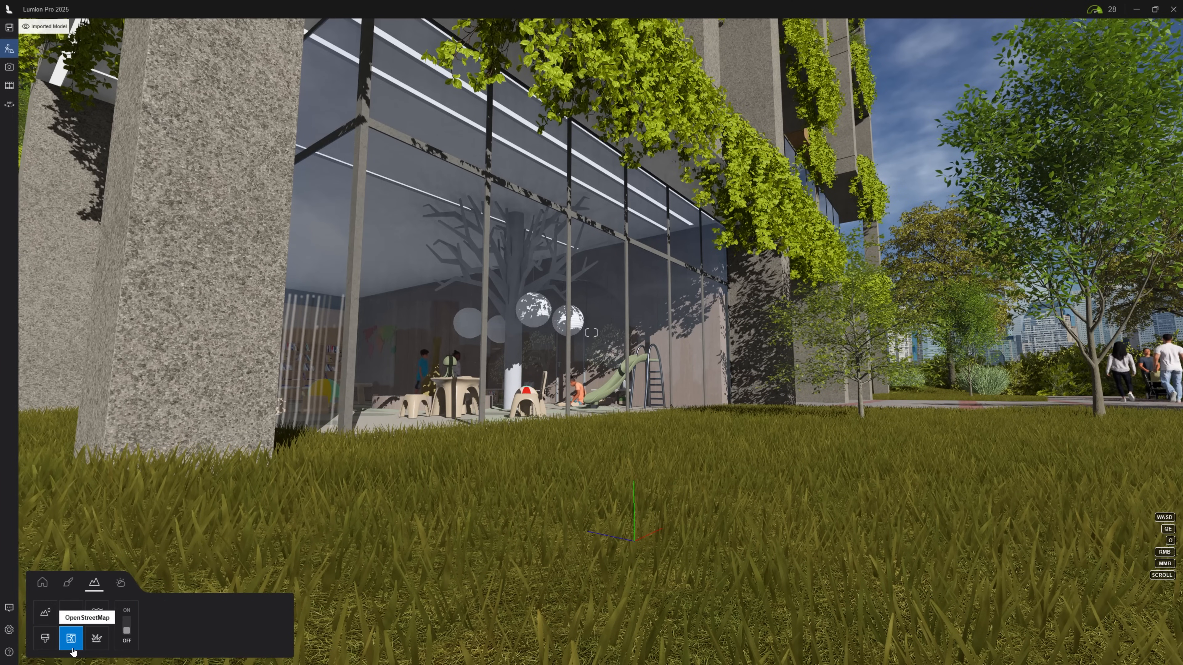
pyautogui.click(130, 630)
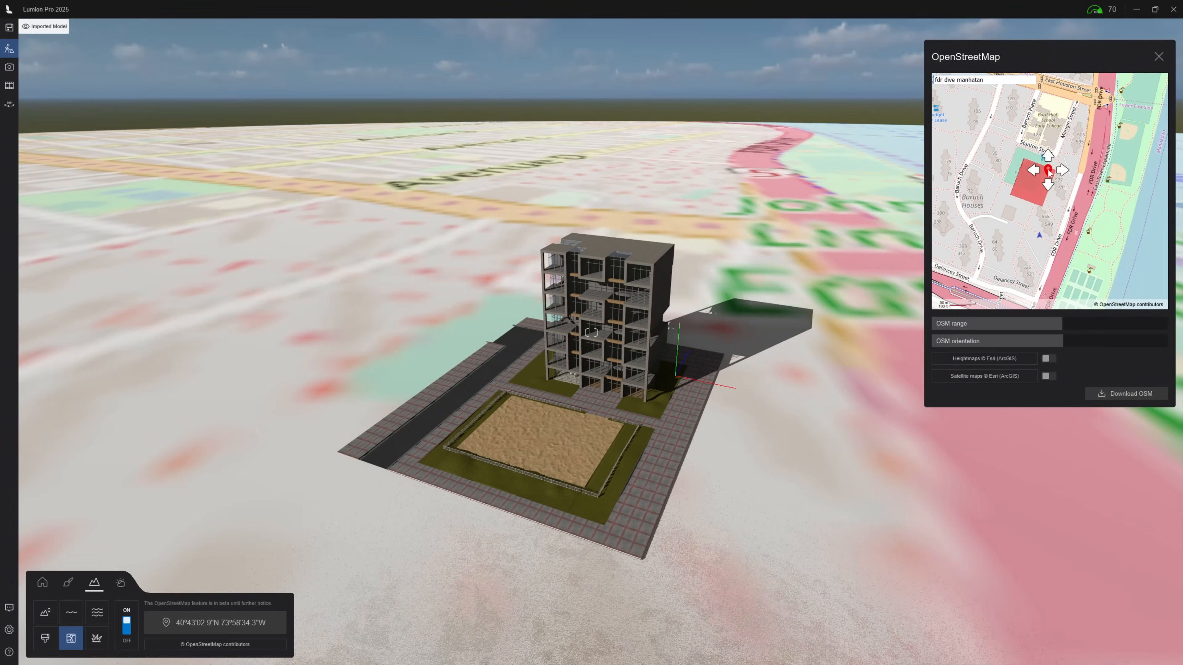
pyautogui.moveTo(1042, 160); pyautogui.dragTo(1042, 158)
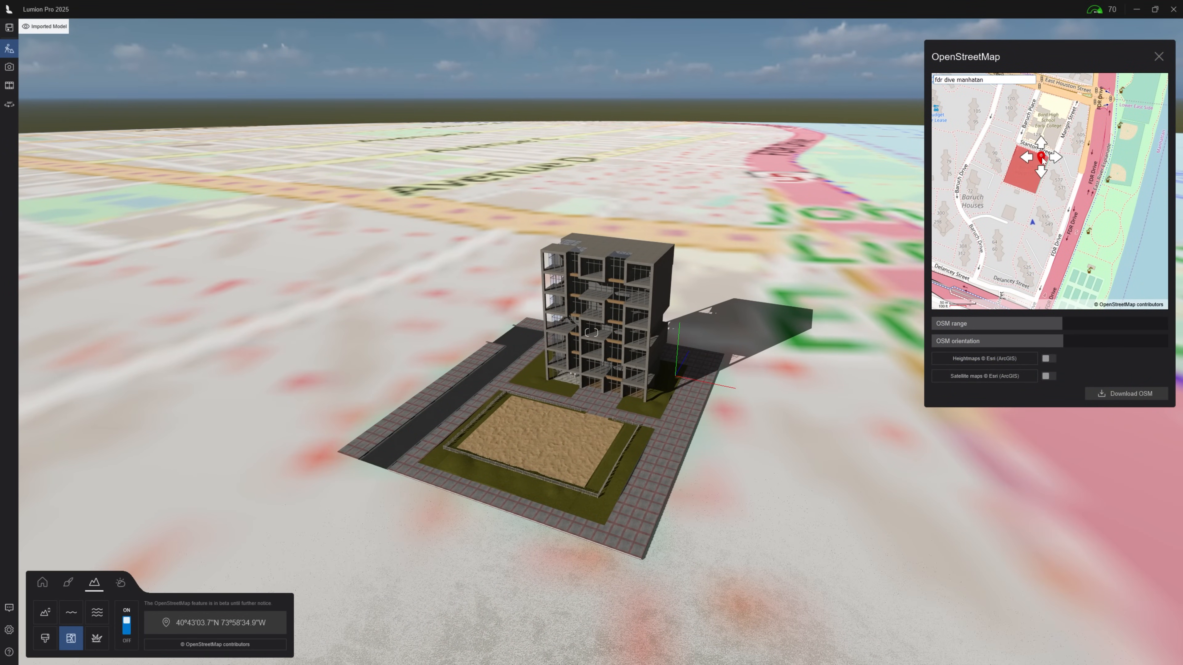
pyautogui.click(1162, 396)
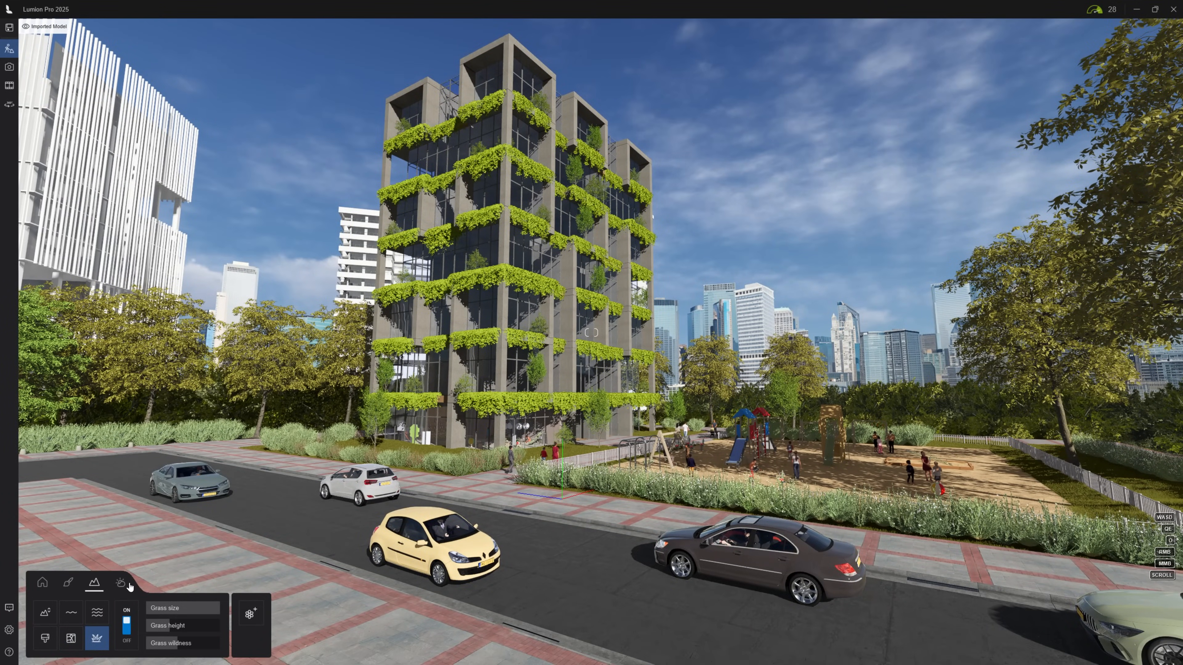
# Step: Try a different sun direction for the scene and adjust the cloudiness of the sky
pyautogui.click(121, 584)
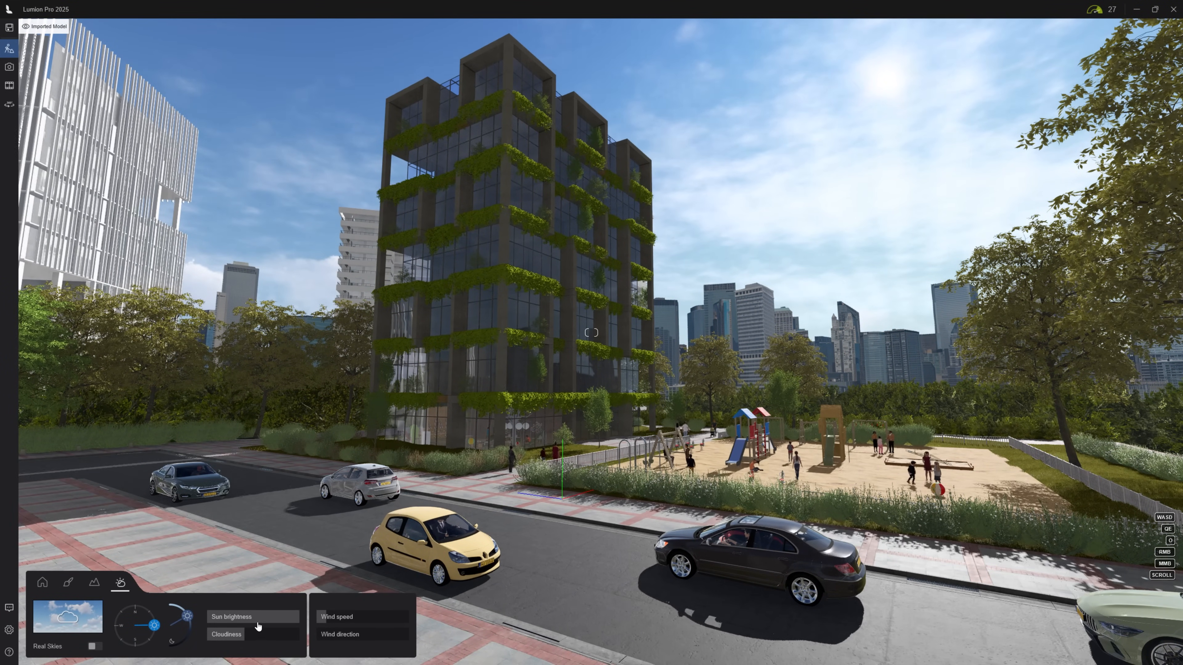
pyautogui.moveTo(259, 627); pyautogui.dragTo(225, 584)
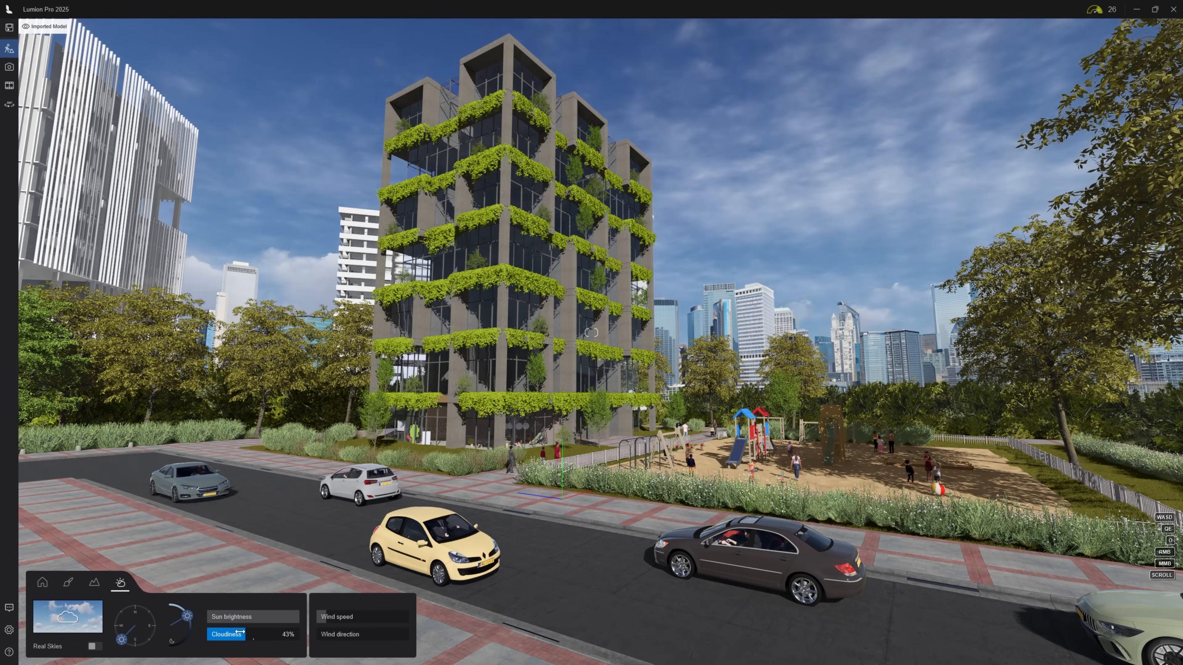
pyautogui.moveTo(240, 633); pyautogui.dragTo(267, 630)
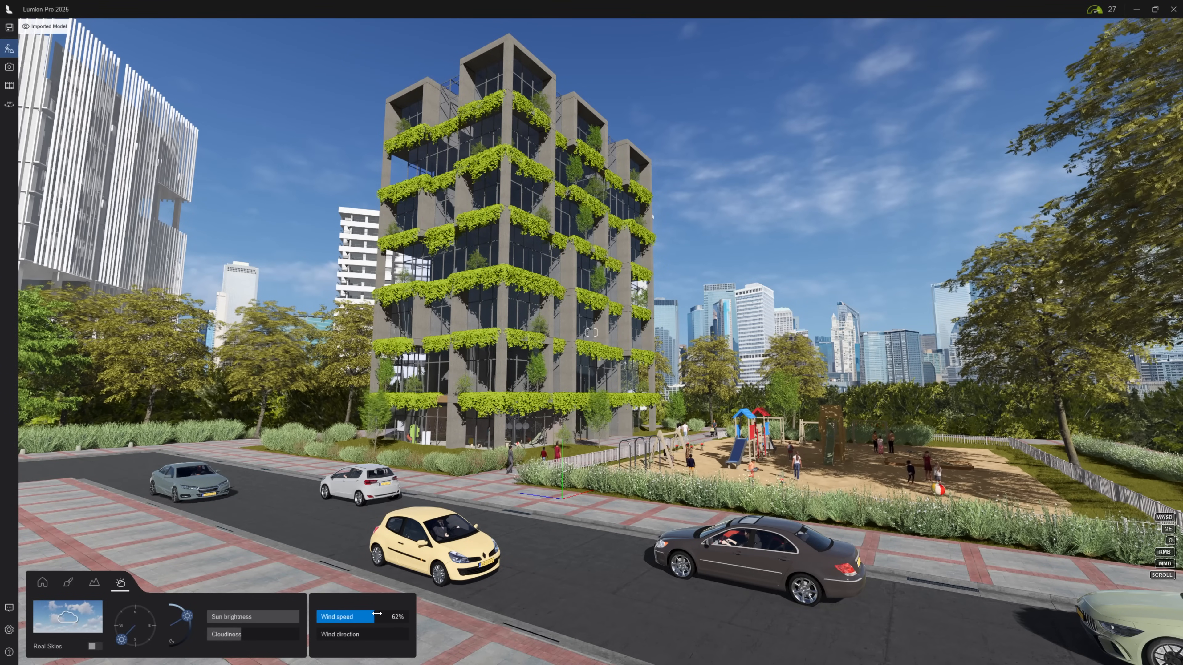
# Step: Lower the wind speed below 62% and switch on Real Skies for the scene
pyautogui.moveTo(377, 615); pyautogui.dragTo(350, 616)
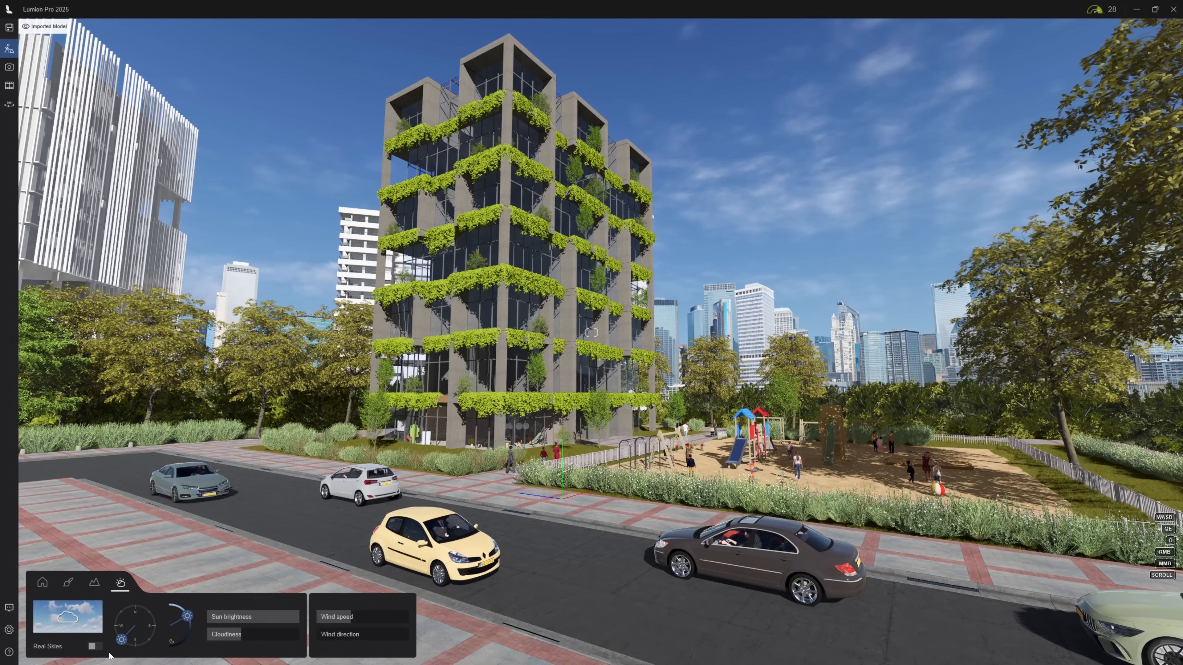
pyautogui.click(95, 648)
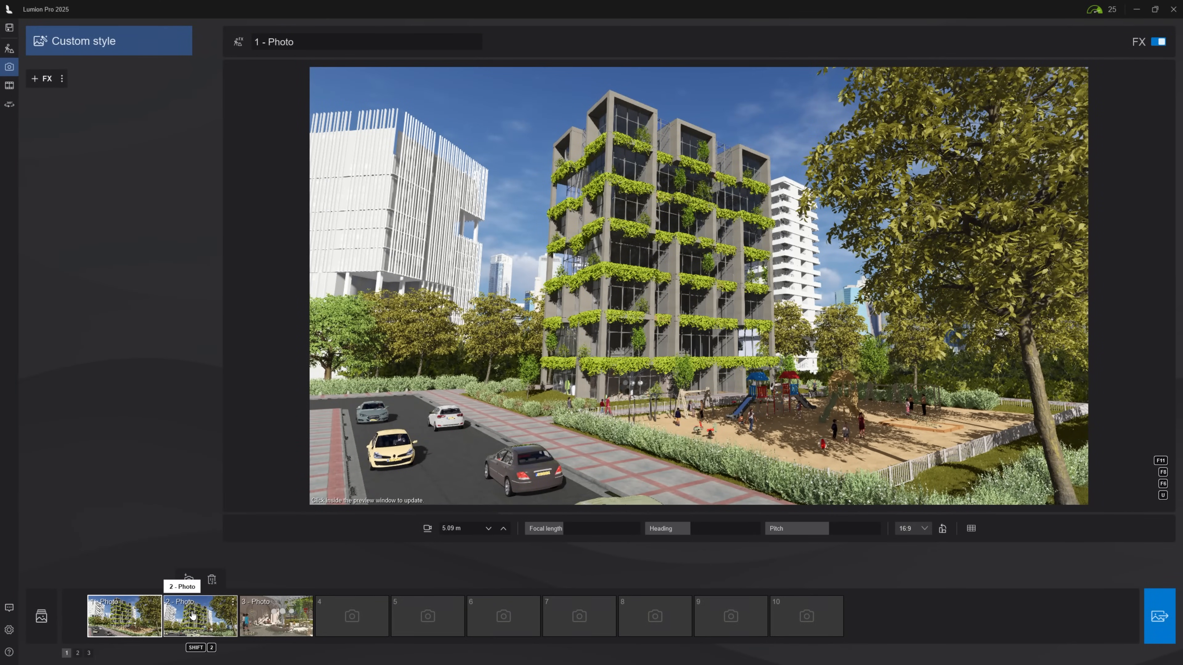
# Step: View the saved second and third photos, ending on the kindergarten interior
pyautogui.click(192, 615)
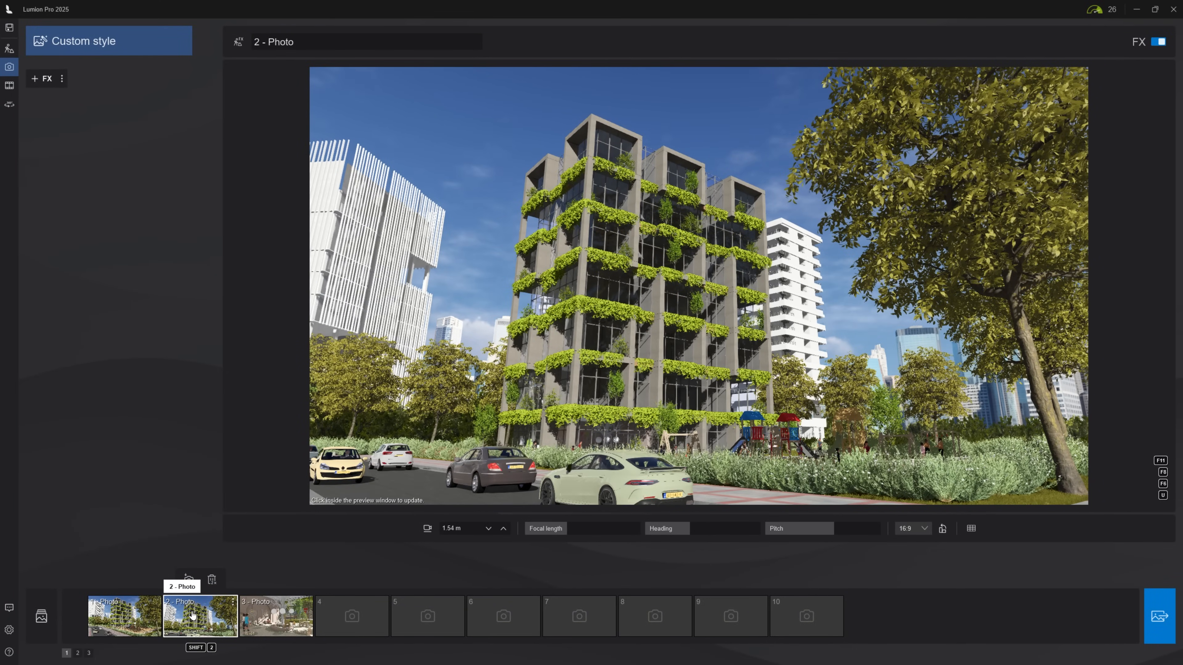
pyautogui.click(280, 611)
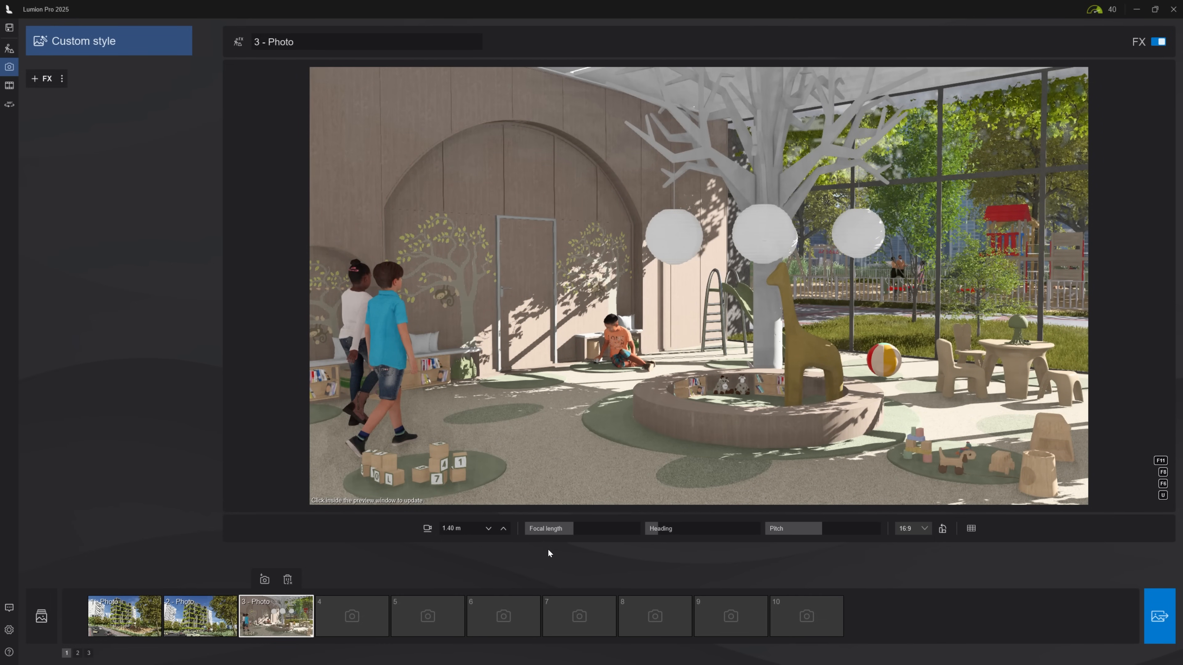
# Step: Try a slightly longer focal length on the third photo and open its aspect ratio options
pyautogui.moveTo(568, 531)
pyautogui.mouseDown()
pyautogui.moveTo(588, 529)
pyautogui.moveTo(576, 532)
pyautogui.mouseUp()
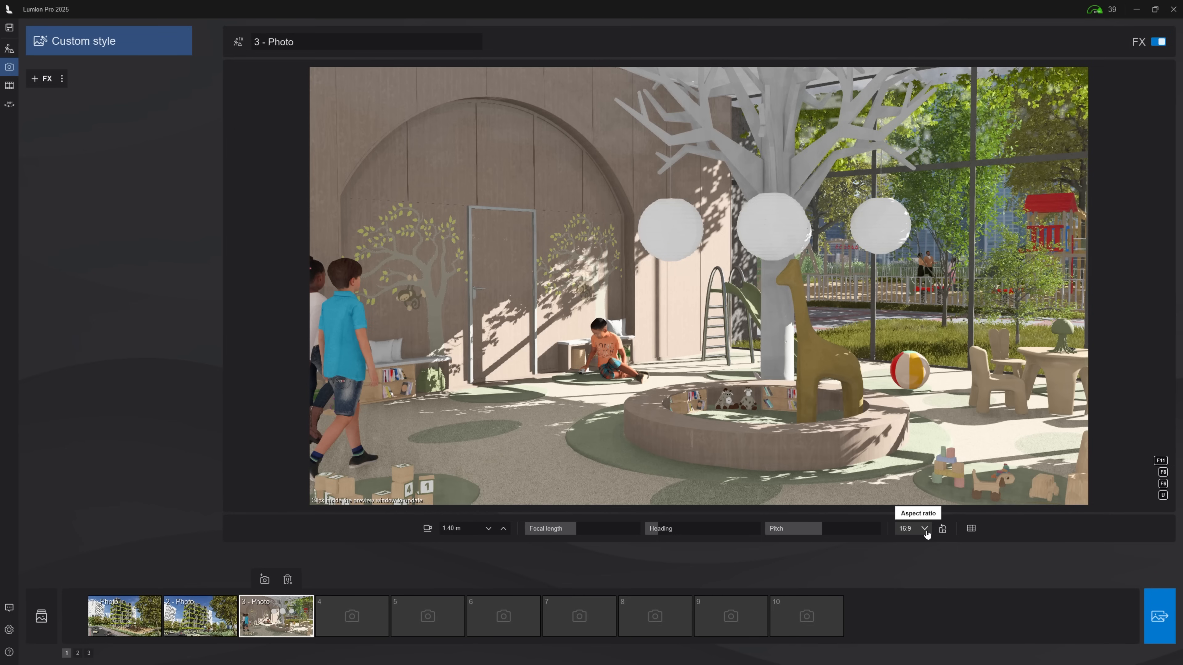
pyautogui.click(925, 531)
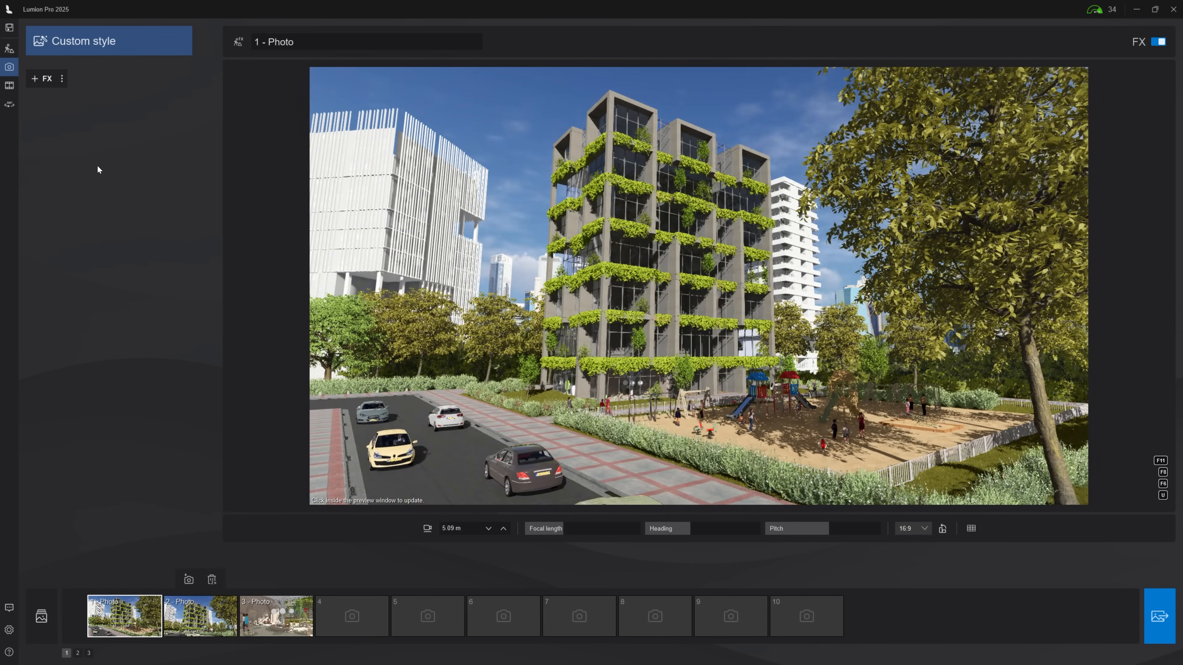
# Step: Browse both pages of photo styles and apply the RT Day style to the first photo
pyautogui.click(145, 44)
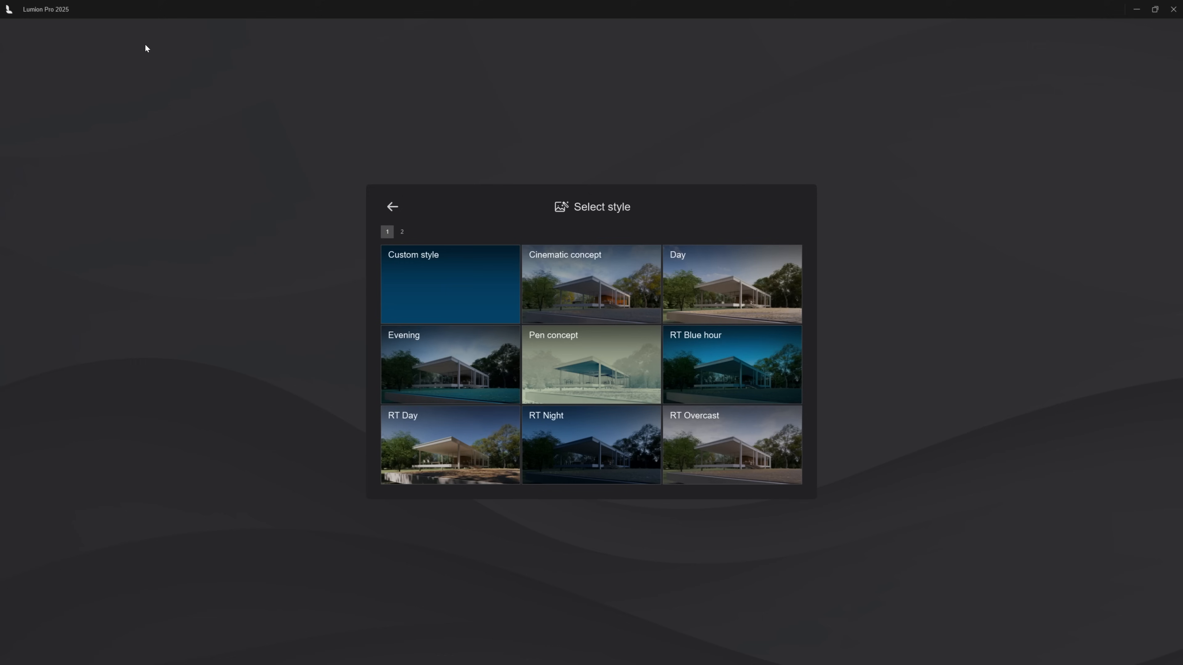
pyautogui.click(402, 232)
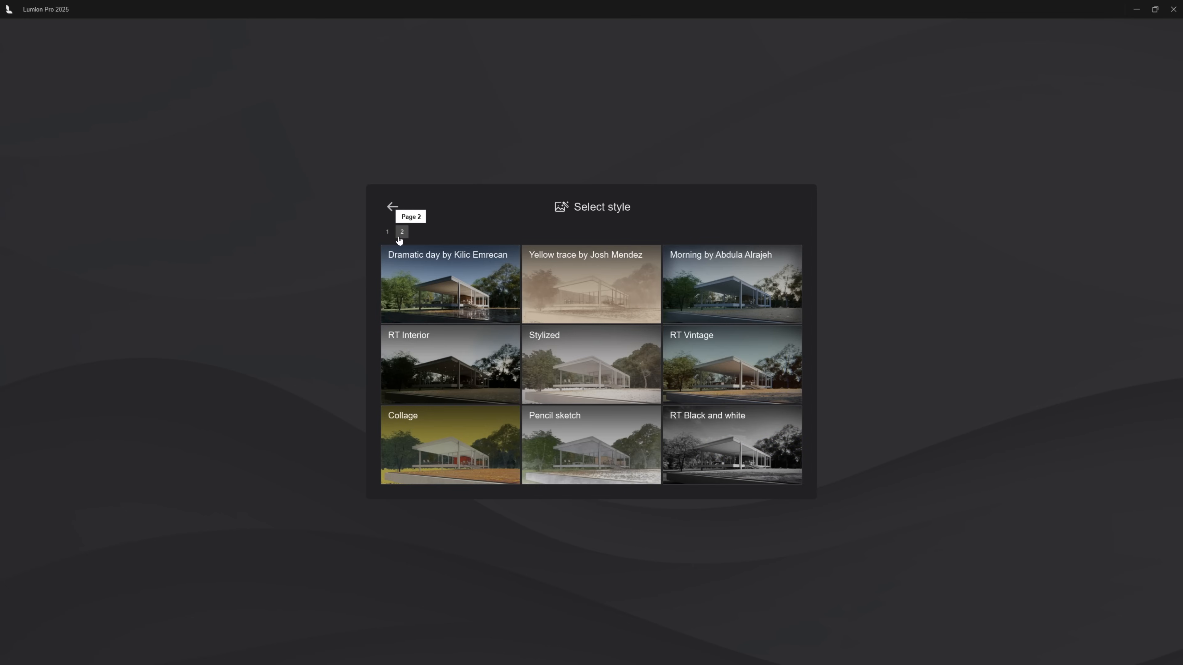
pyautogui.click(391, 237)
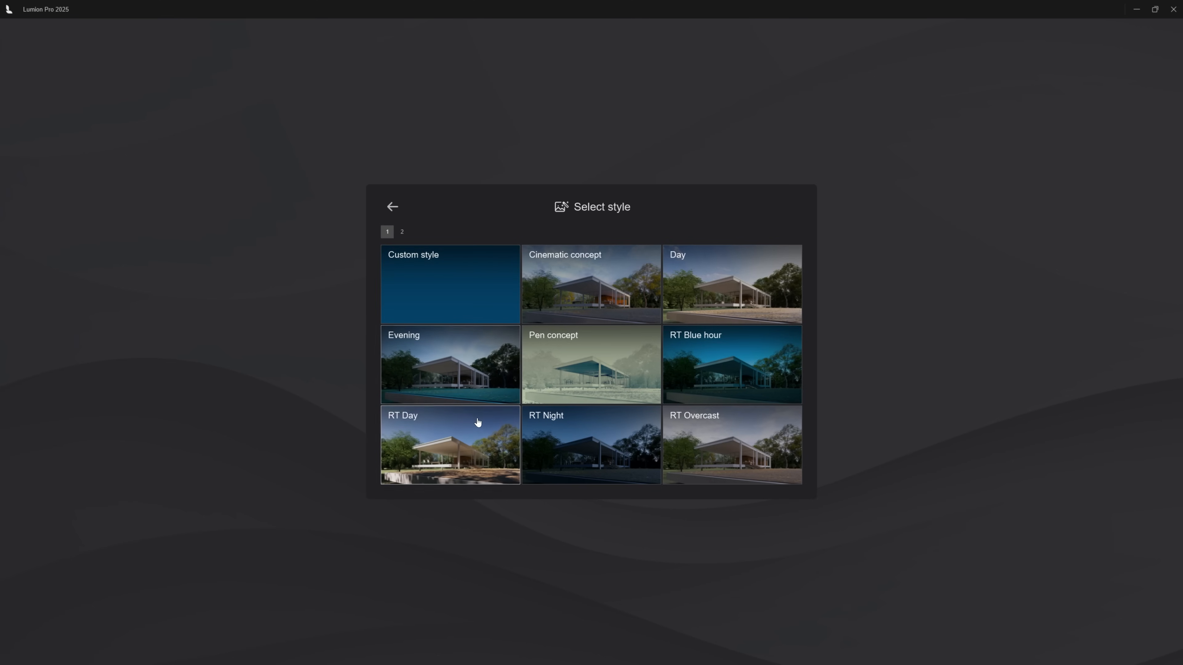
pyautogui.click(478, 444)
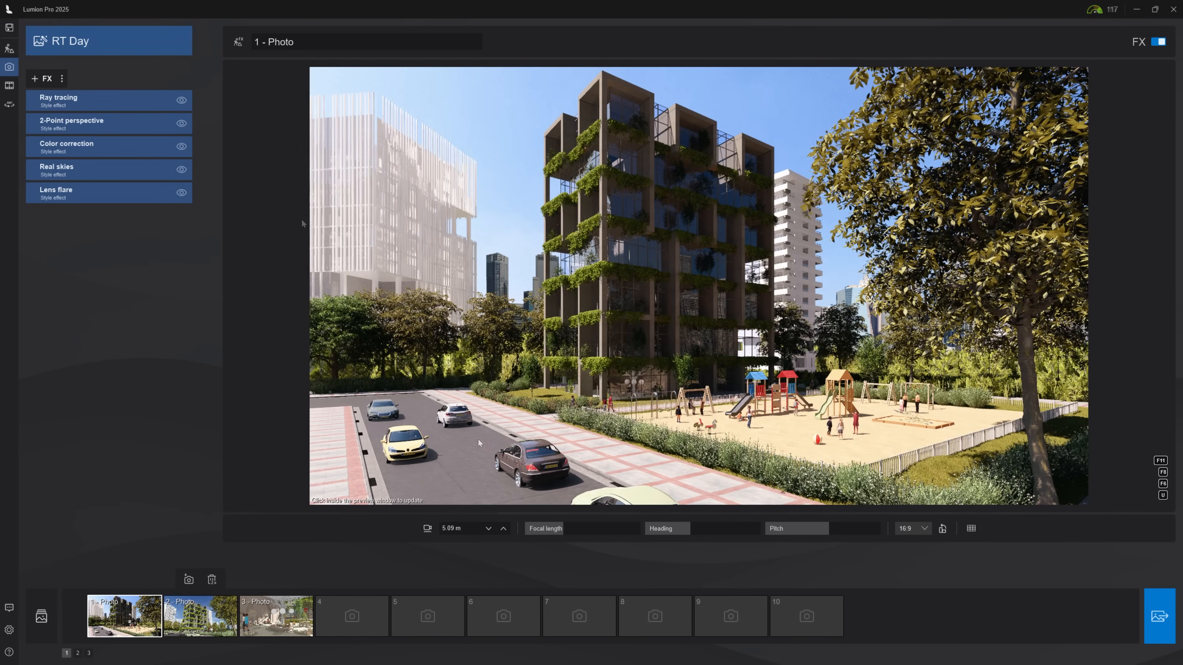
# Step: Adjust the first photo's Real Skies effect with a different, flipped sky, a rotated heading and sun intensity around 92%
pyautogui.click(155, 173)
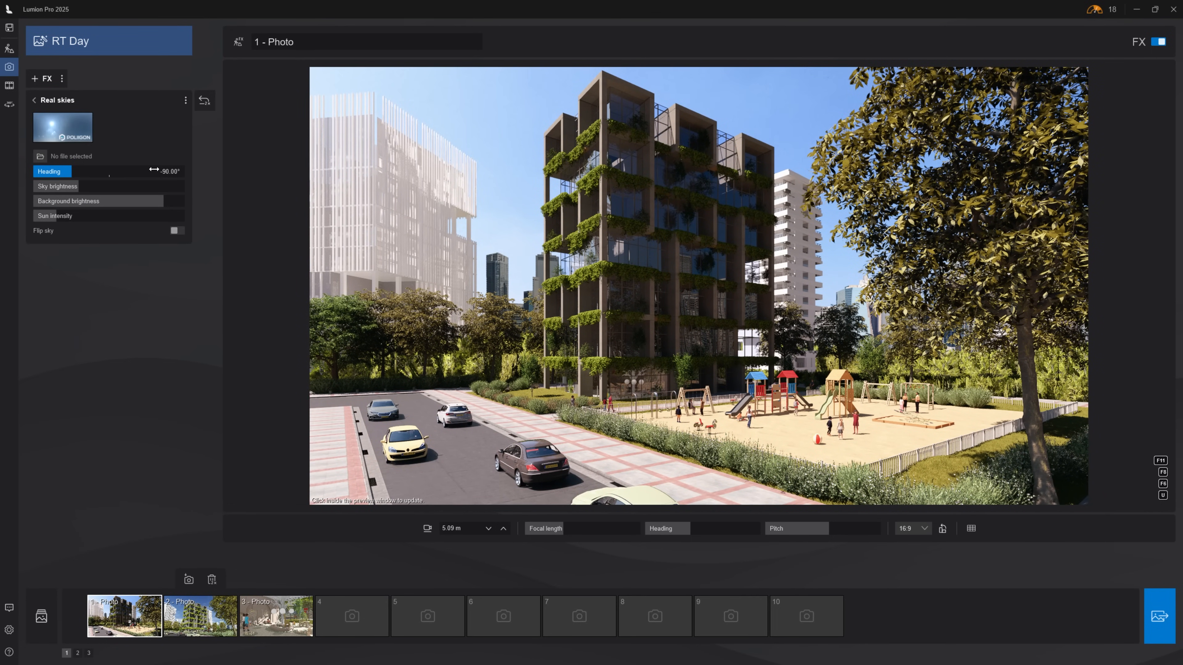
pyautogui.moveTo(69, 172); pyautogui.dragTo(132, 173)
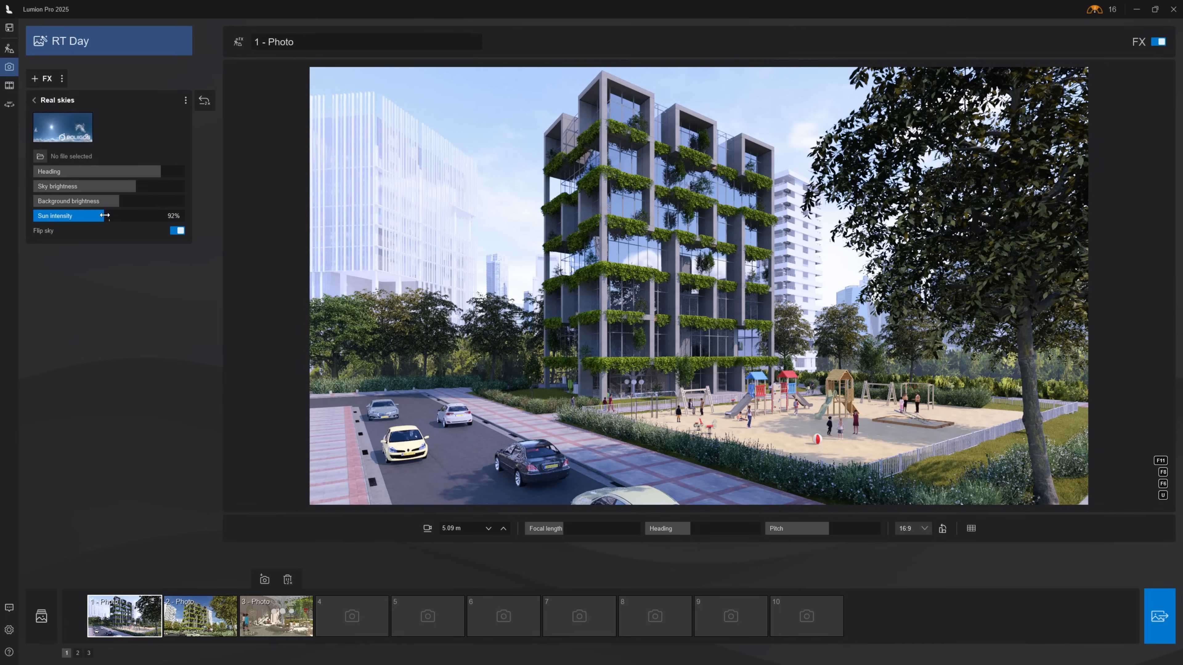
pyautogui.moveTo(105, 215); pyautogui.dragTo(108, 216)
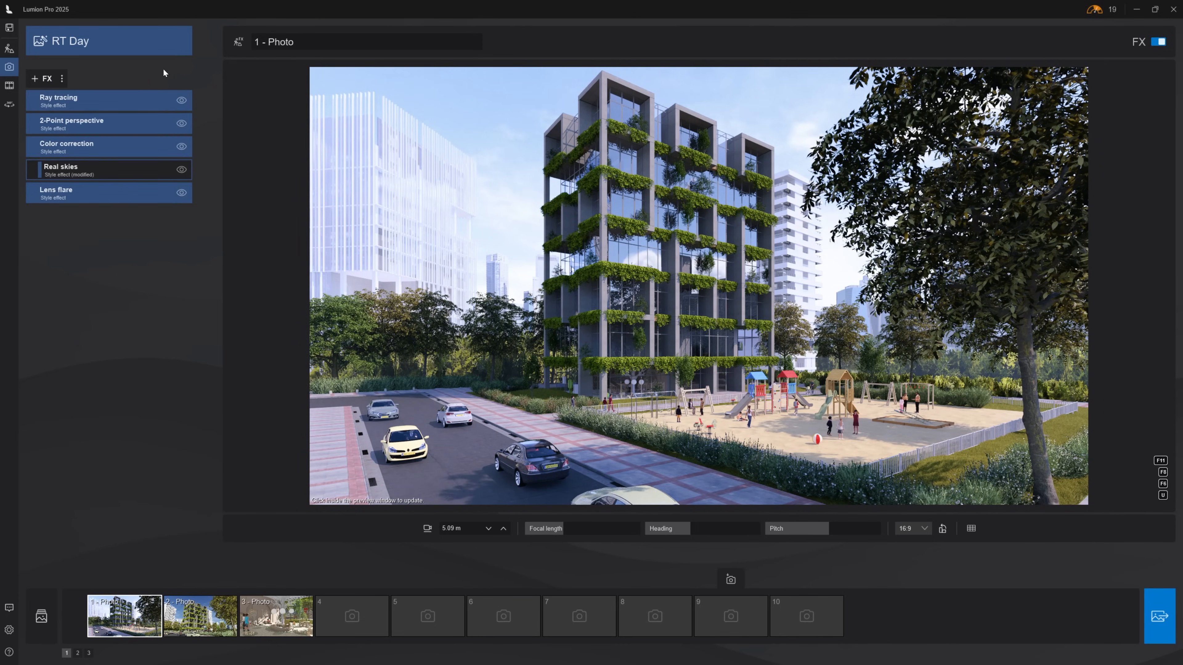
# Step: Copy the first photo's effects and paste them into the master effect list for all photos
pyautogui.click(62, 82)
pyautogui.click(76, 83)
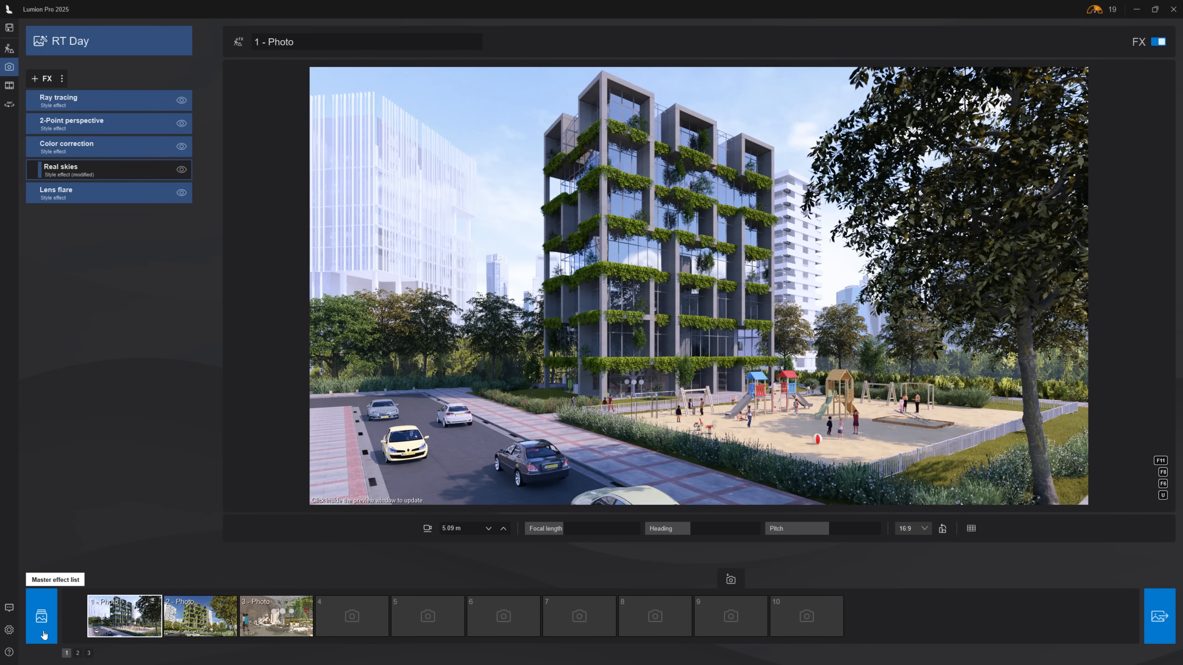
pyautogui.click(42, 620)
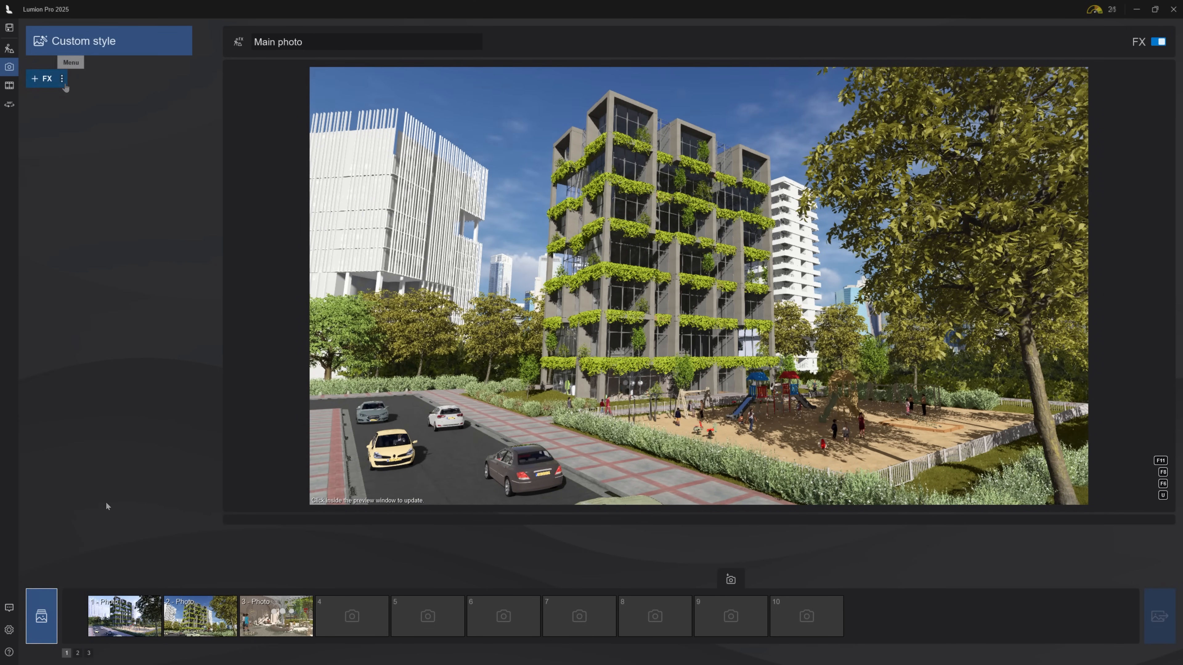
pyautogui.click(65, 86)
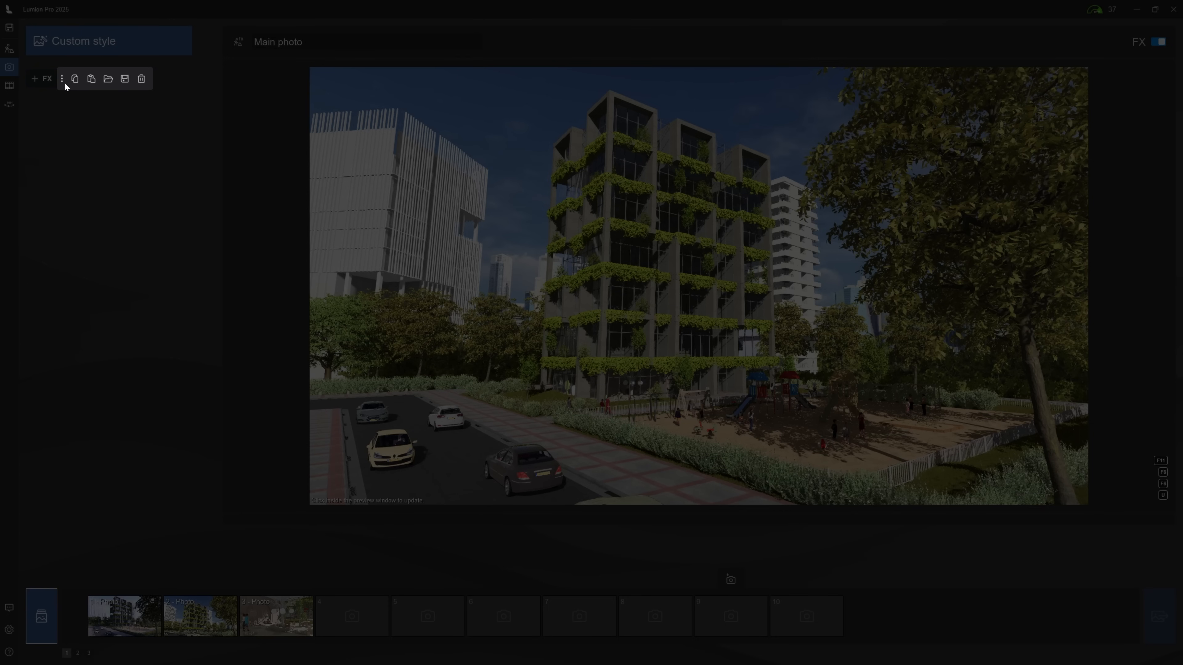
pyautogui.click(91, 80)
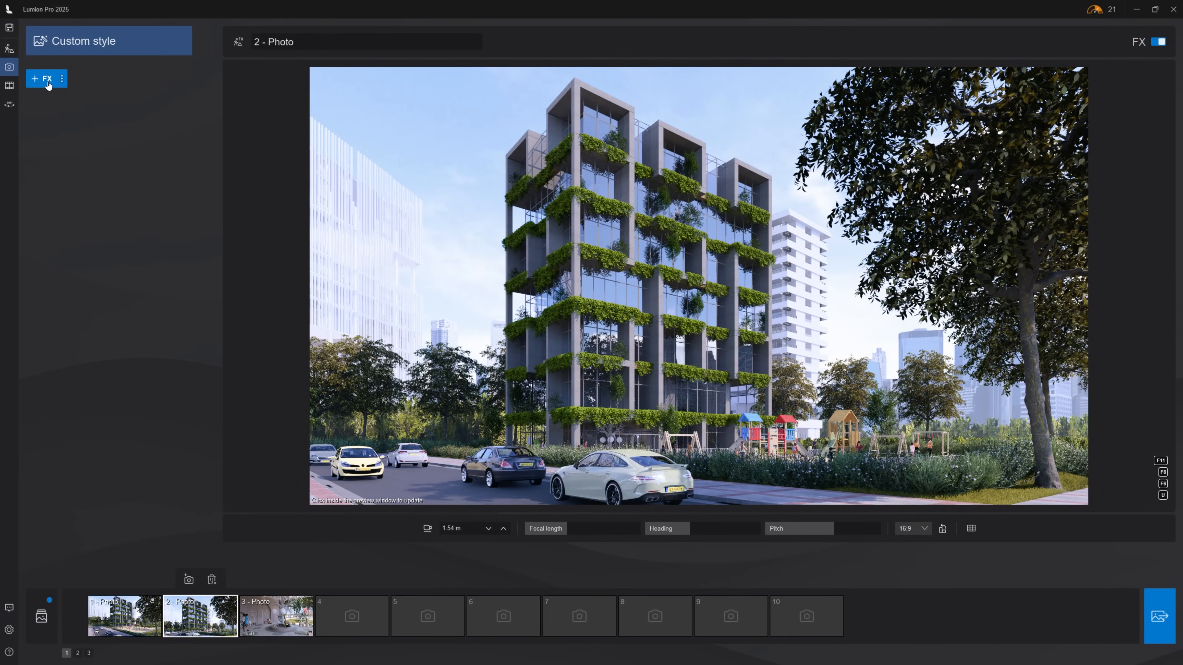
# Step: Add the Lens flare effect to the second photo and set its streak intensity to 0%
pyautogui.click(47, 79)
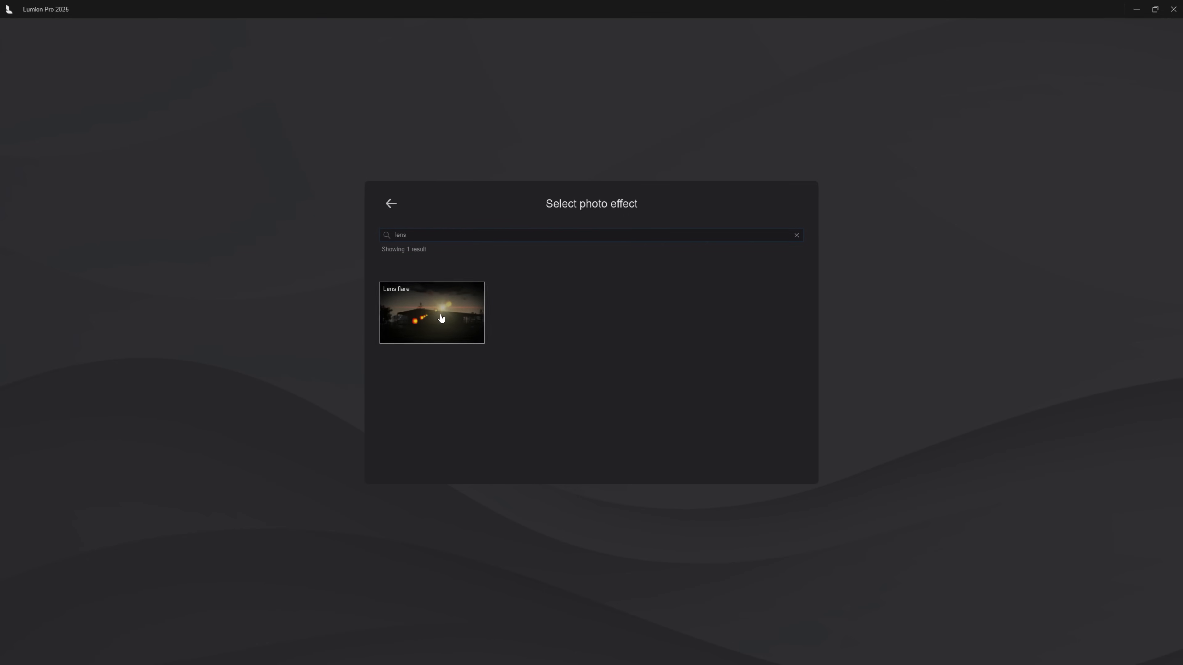
pyautogui.click(442, 317)
pyautogui.moveTo(74, 120); pyautogui.dragTo(29, 120)
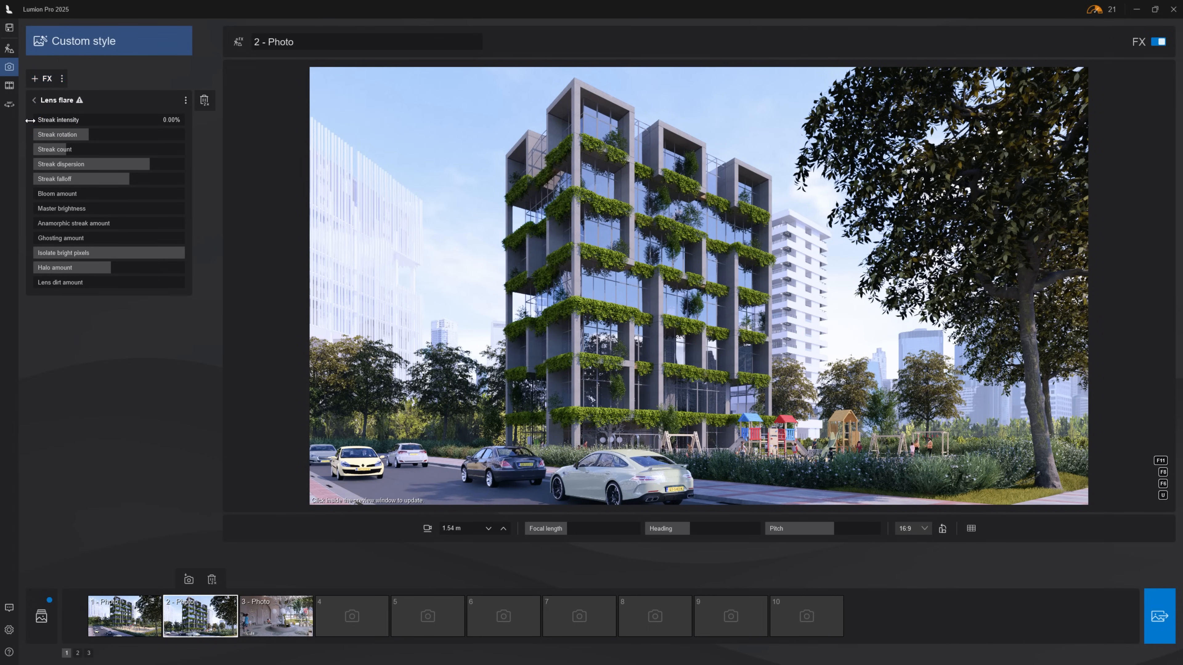
pyautogui.click(34, 100)
pyautogui.moveTo(79, 106)
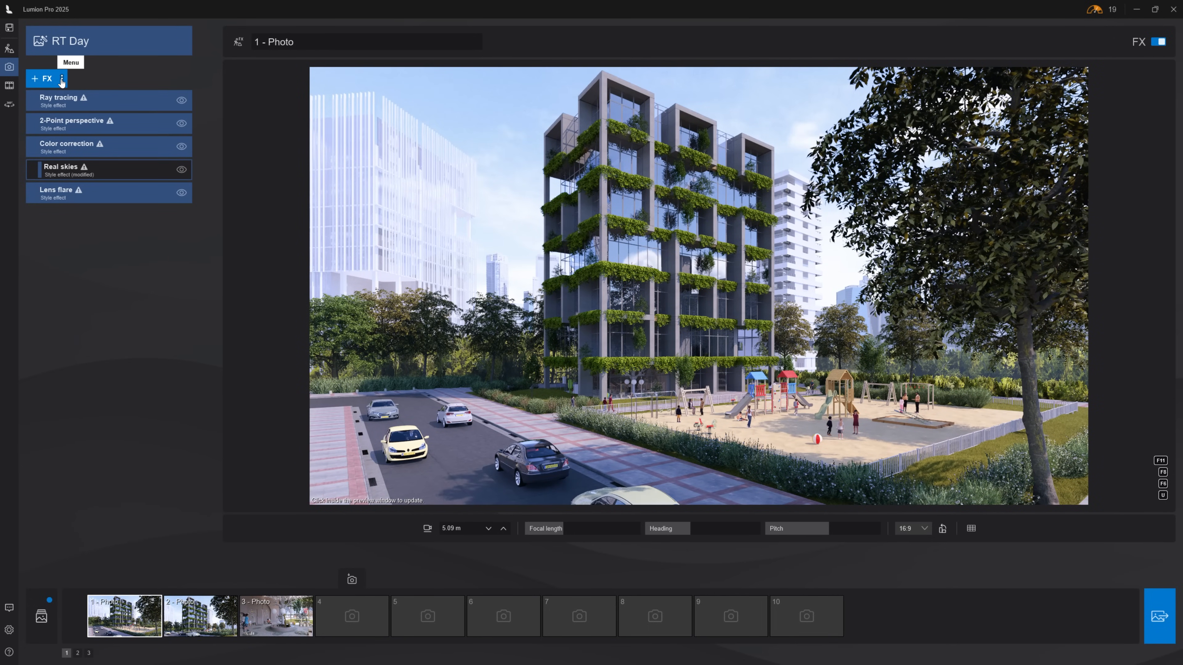
# Step: Open the render settings for the first photo and toggle AI Upscale for the current shot
pyautogui.click(62, 80)
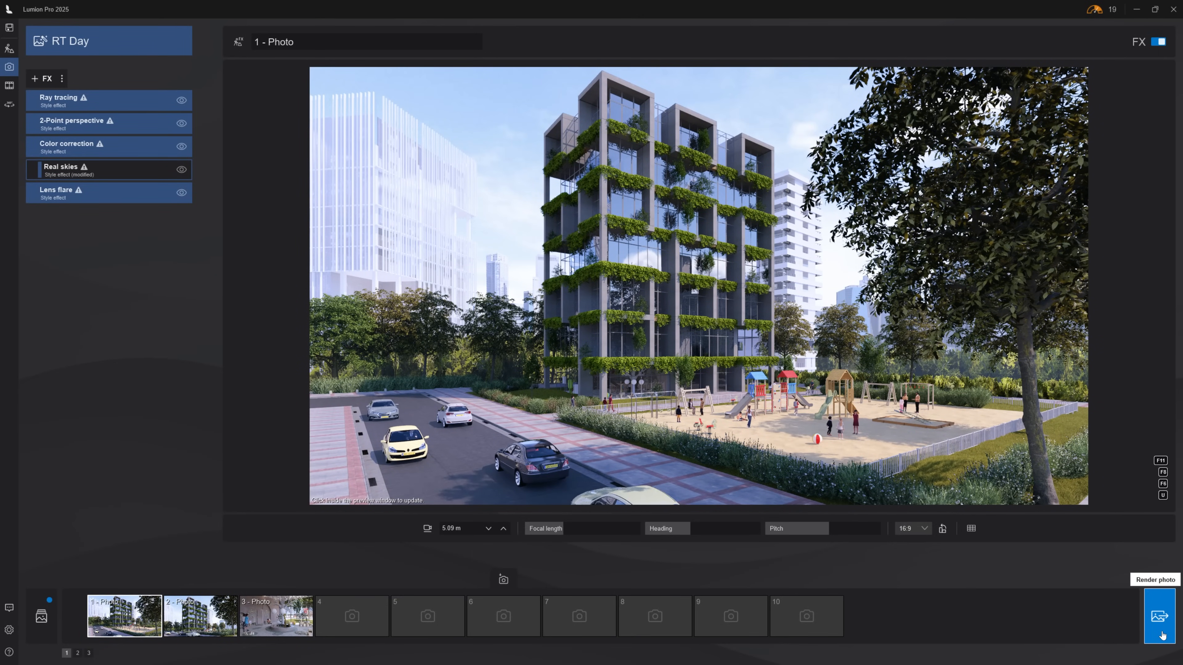
pyautogui.click(1161, 620)
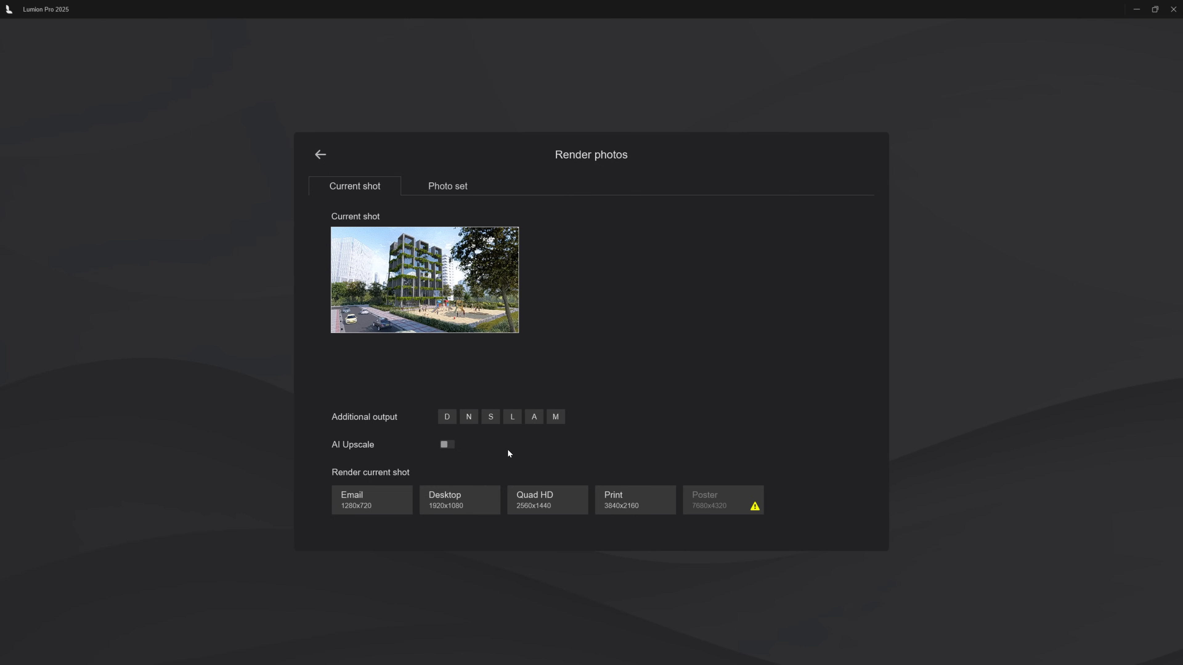
pyautogui.click(447, 446)
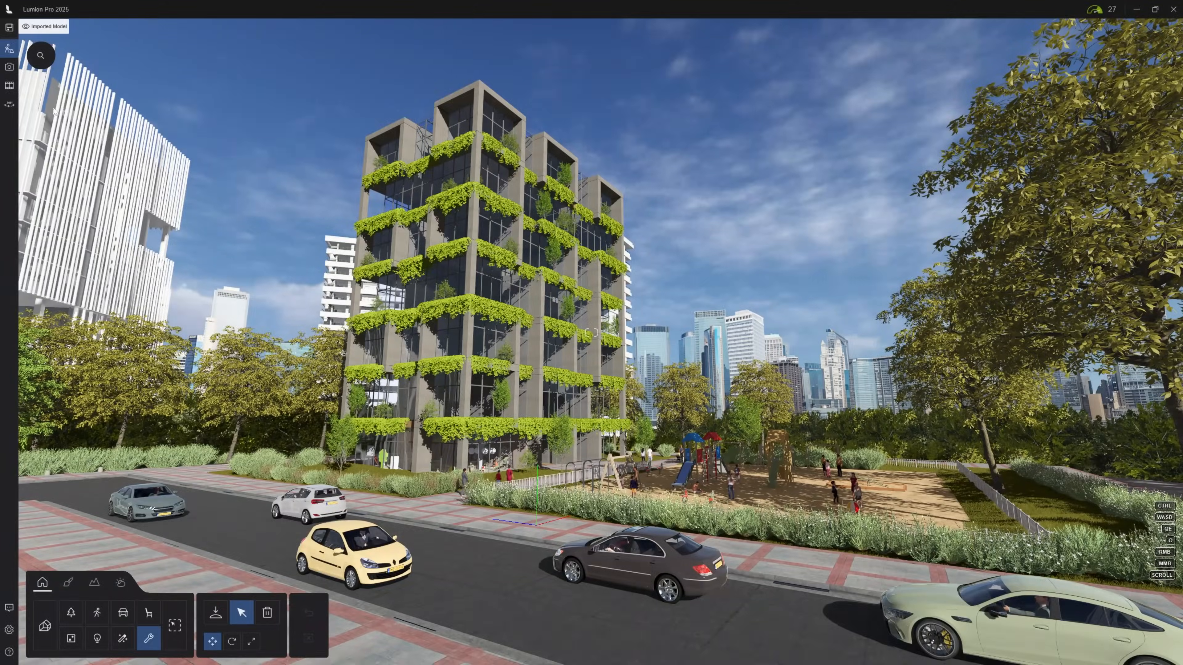
# Step: Record a movie clip in the first slot from two camera keyframes, moving forward towards the building and playground
pyautogui.click(15, 92)
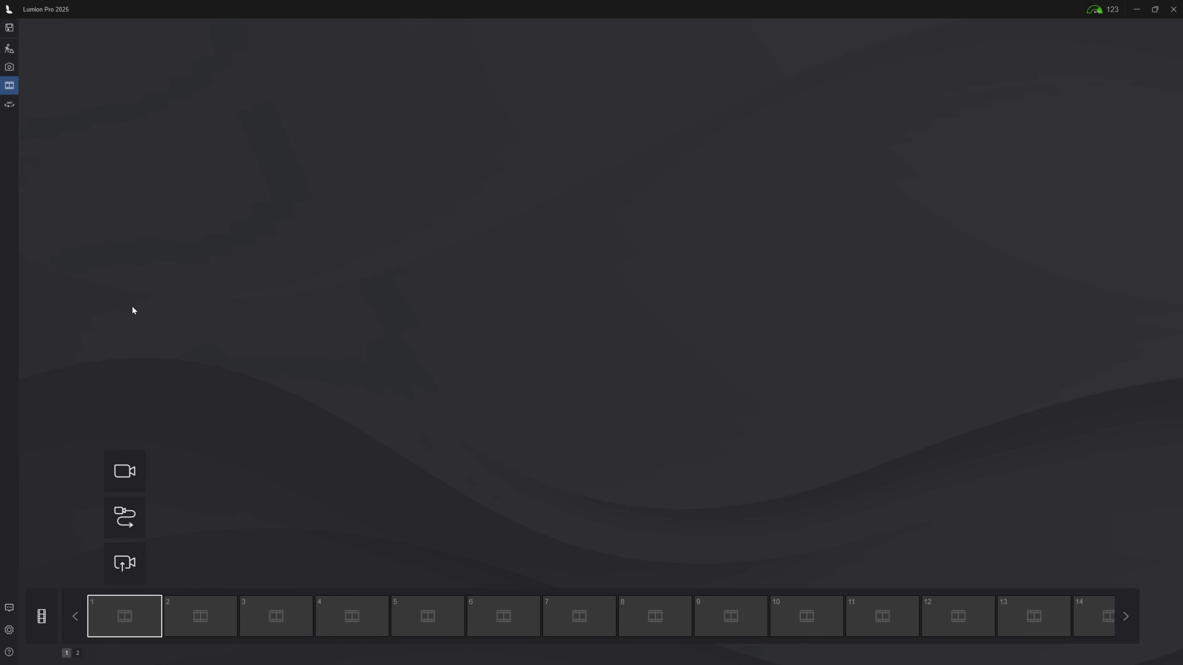
pyautogui.click(137, 477)
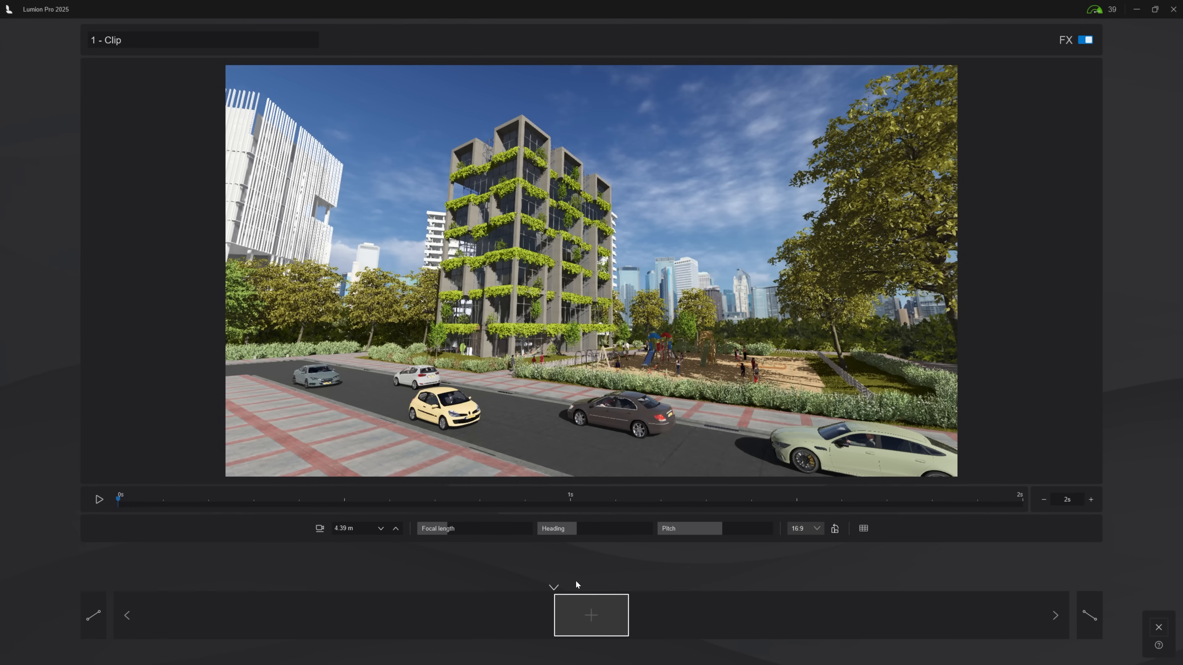
pyautogui.click(615, 624)
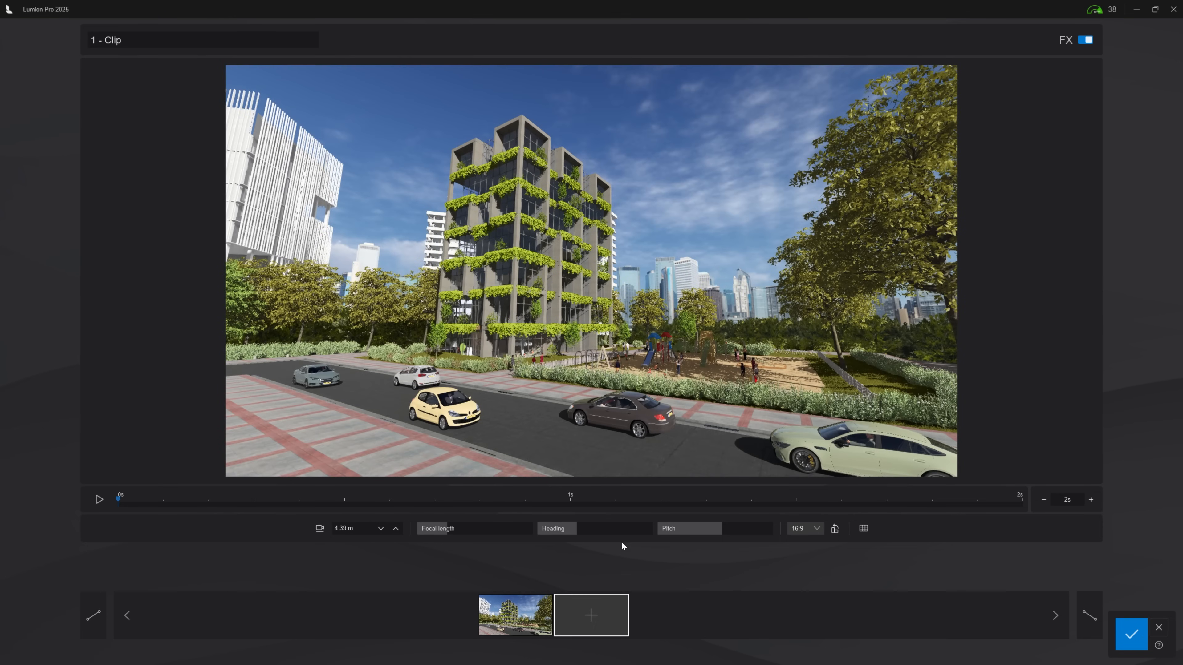
pyautogui.press('w')
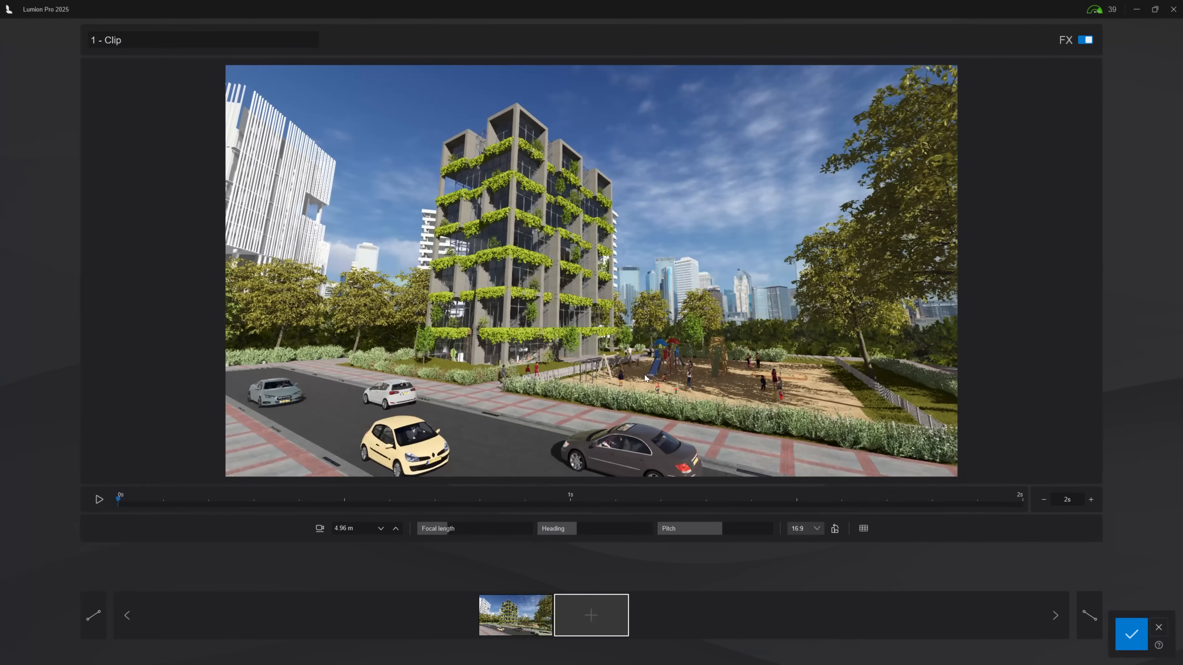
pyautogui.click(624, 622)
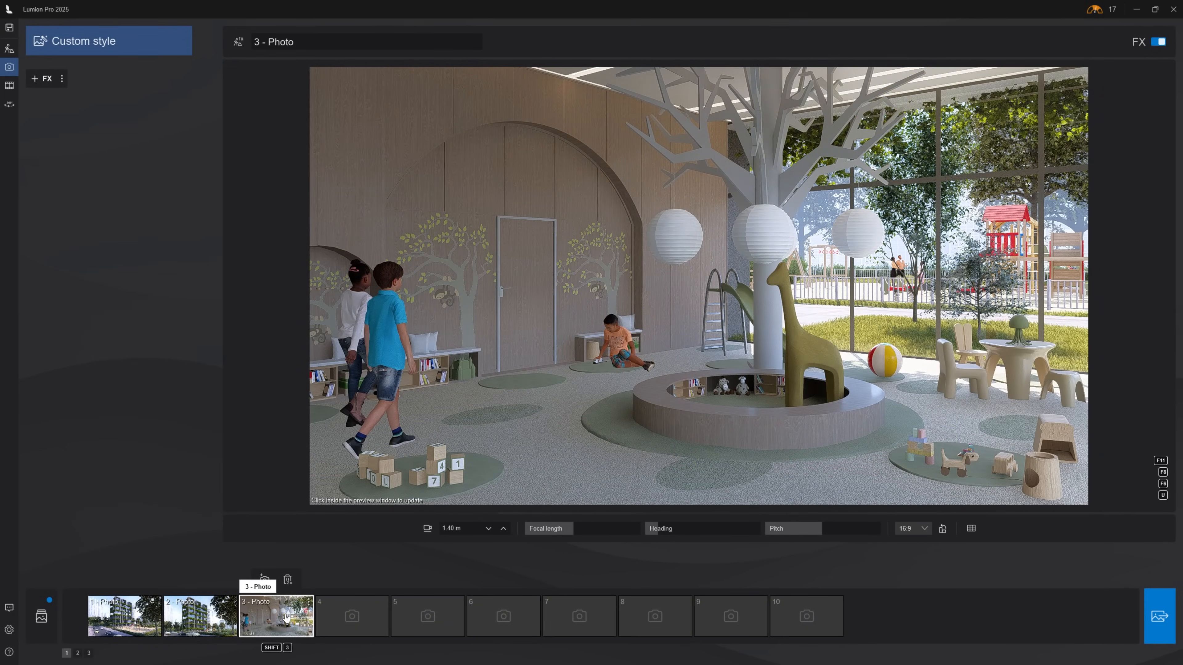
# Step: Copy the third photo and paste it as a clip into the second movie slot
pyautogui.hotkey('ctrl', 'c')
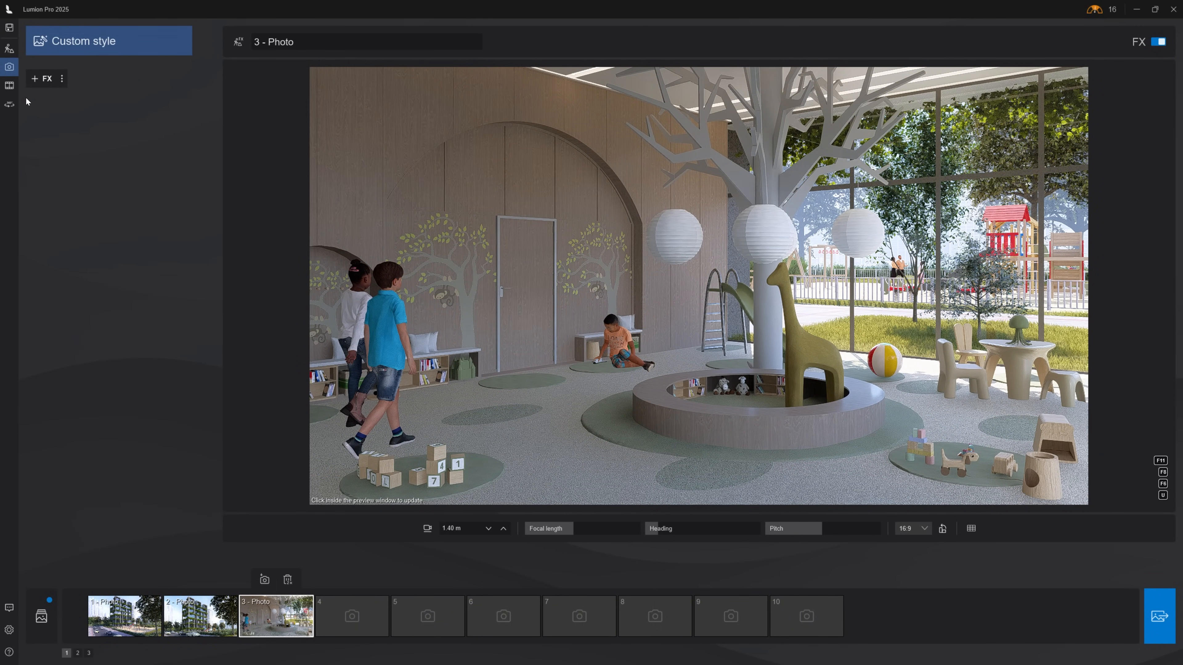
pyautogui.click(9, 85)
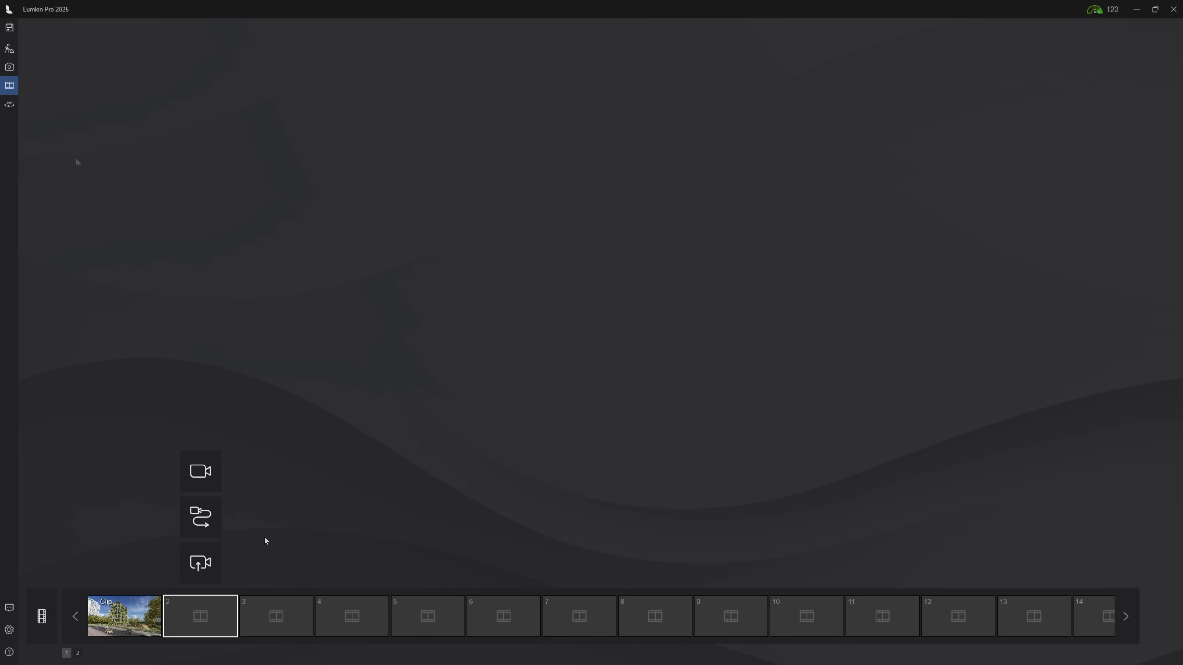
pyautogui.hotkey('ctrl', 'v')
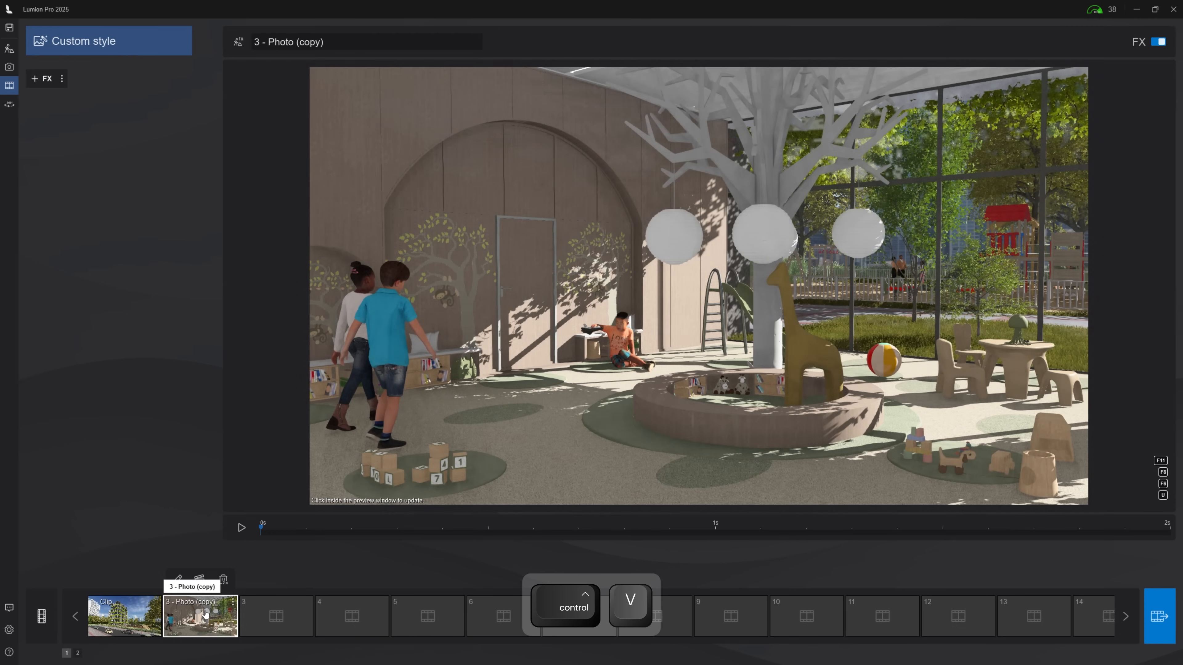
# Step: Create a camera path clip in the third movie slot, try another preset instead of Orbit path and play the camera motion
pyautogui.click(276, 616)
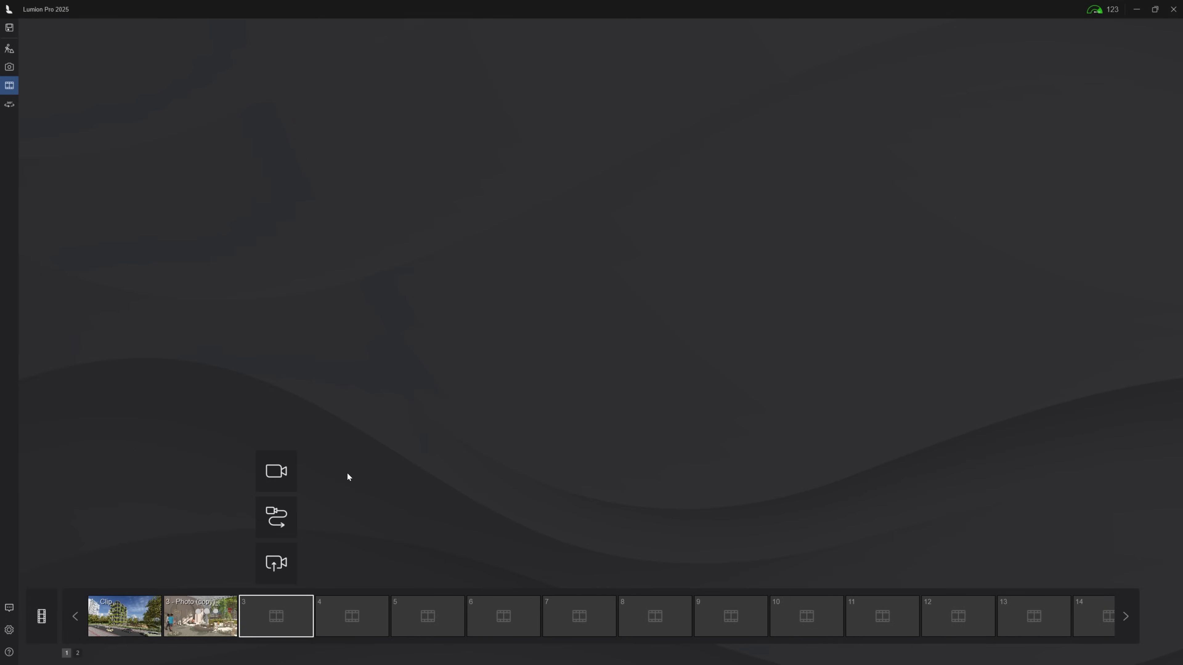
pyautogui.click(292, 529)
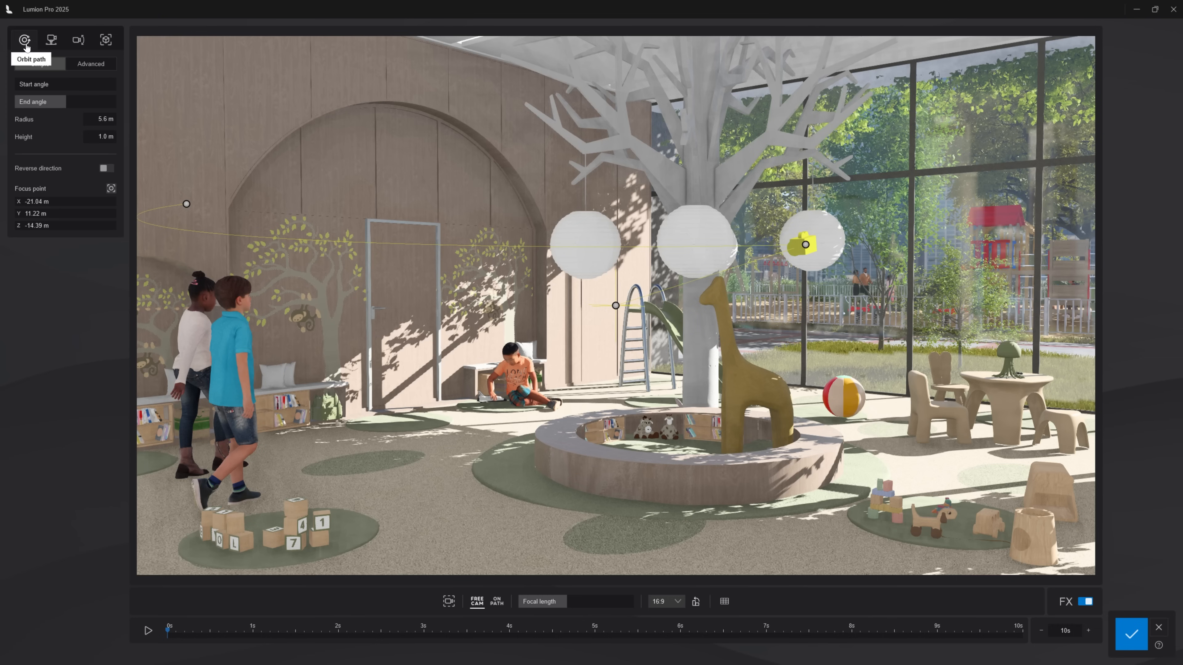
pyautogui.click(78, 41)
pyautogui.click(147, 631)
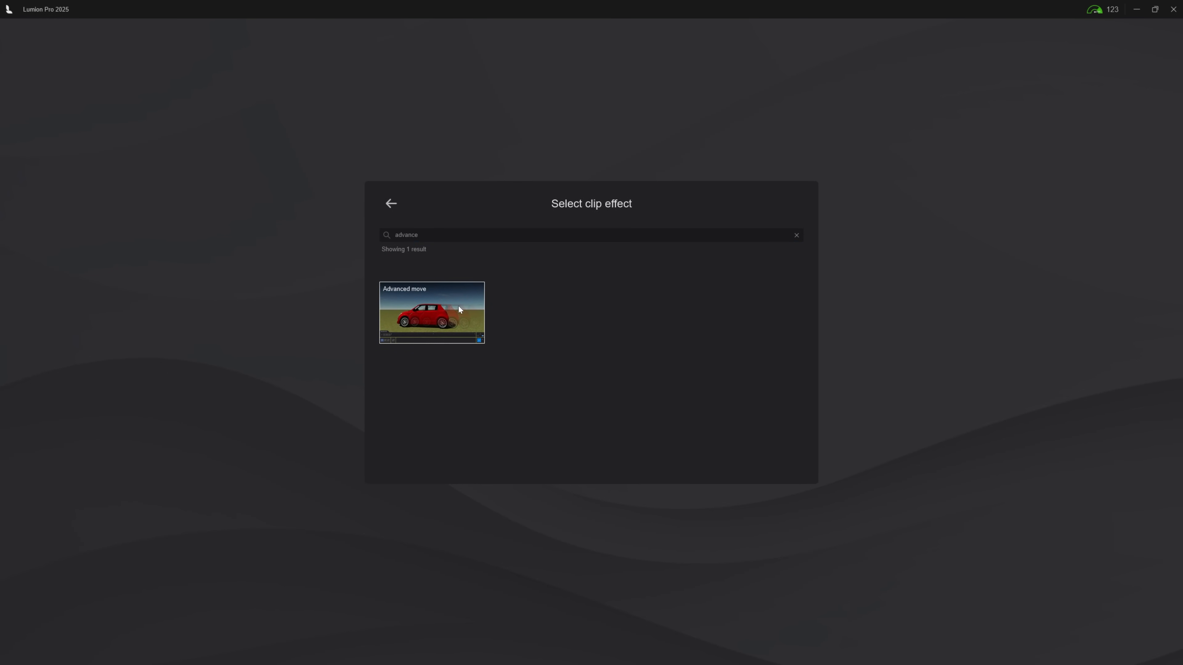
# Step: Add the Advanced move effect to the fourth clip and keyframe the large green-and-yellow ball moving towards the giraffe over 5 s
pyautogui.click(458, 306)
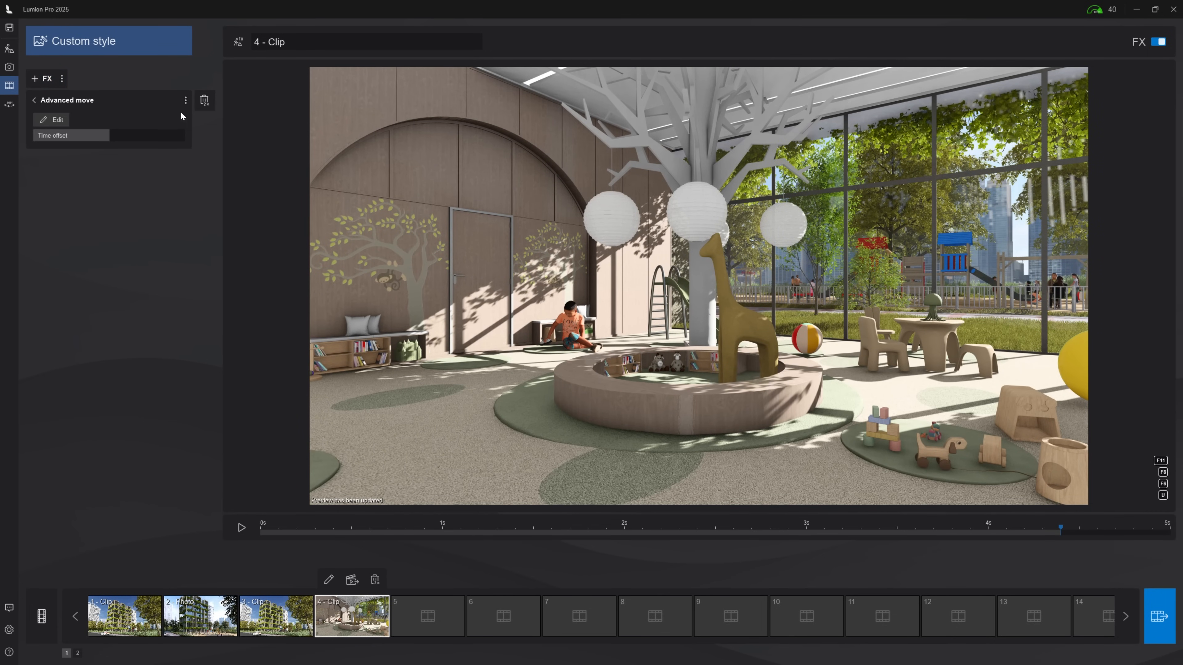
pyautogui.click(66, 122)
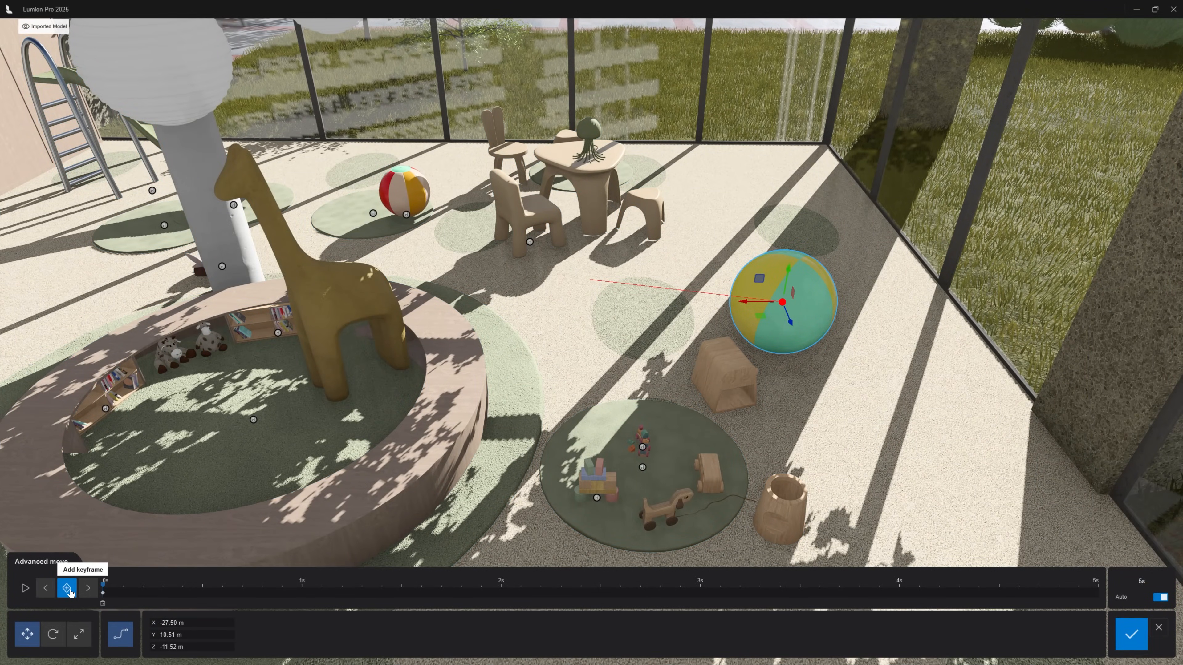
pyautogui.moveTo(759, 317); pyautogui.dragTo(506, 283)
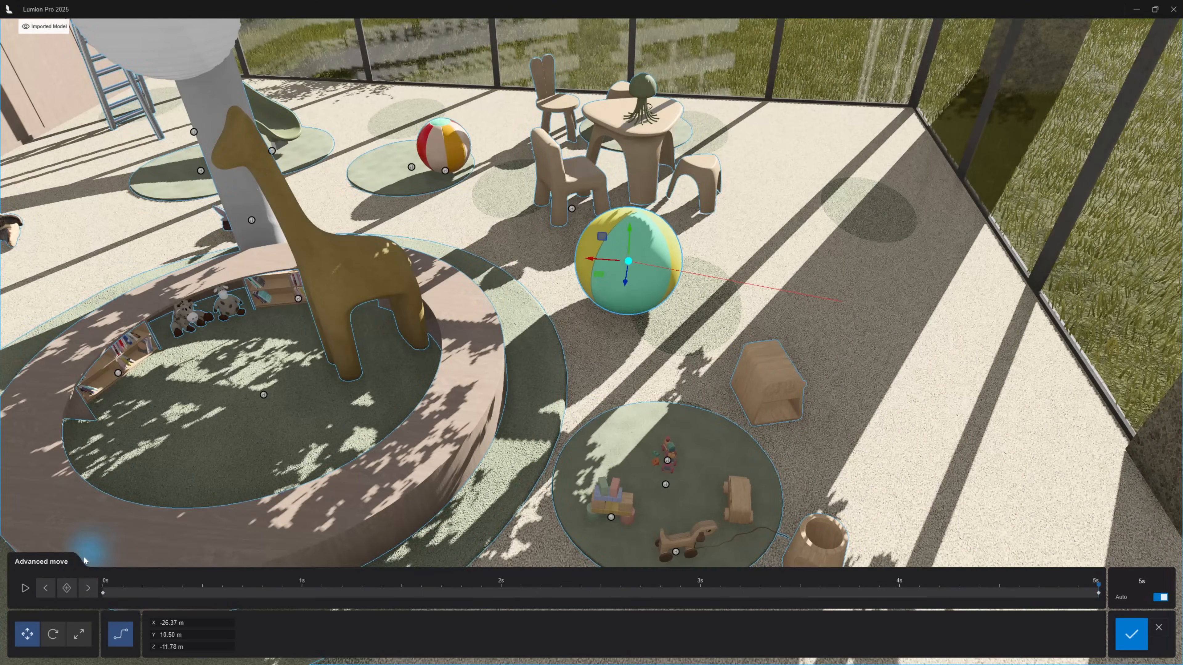
pyautogui.click(68, 594)
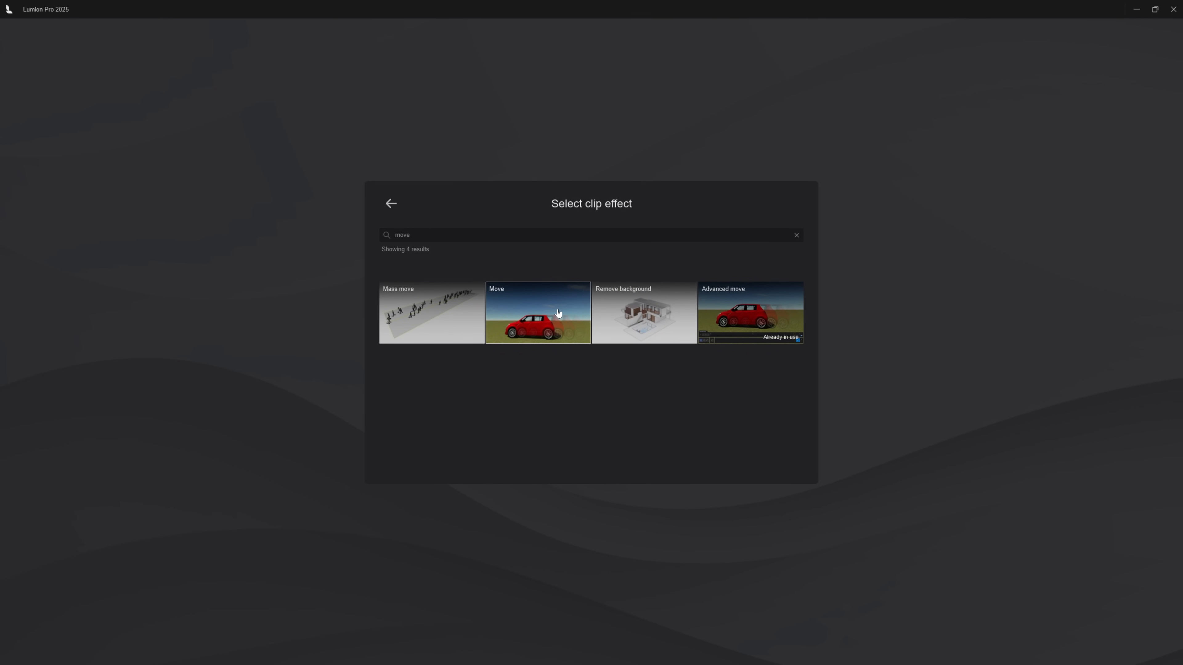
# Step: Add the Move effect to the fourth clip and set end positions across the playroom for the boy in blue and the girl in white
pyautogui.click(558, 313)
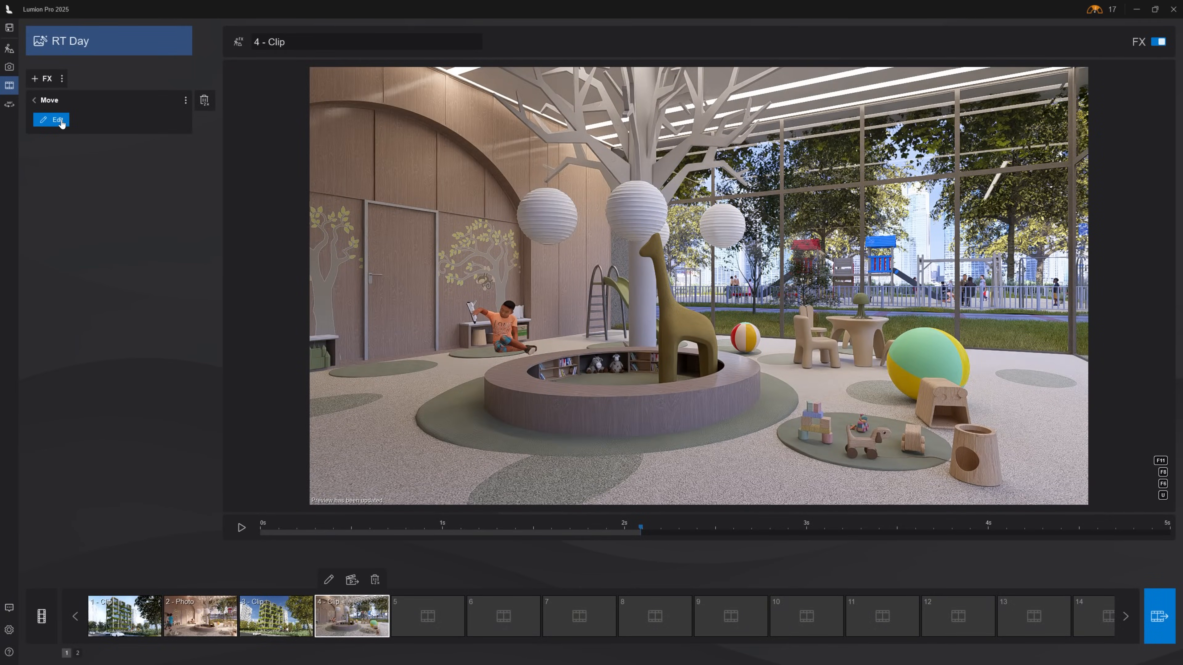
pyautogui.click(51, 120)
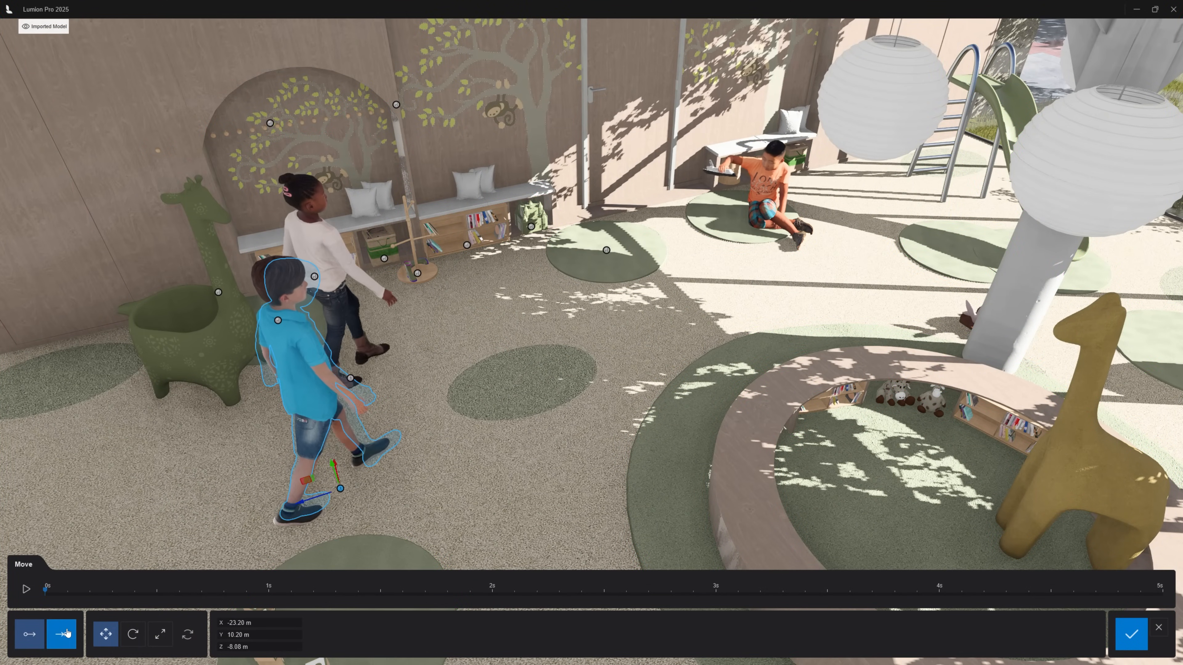
pyautogui.click(68, 634)
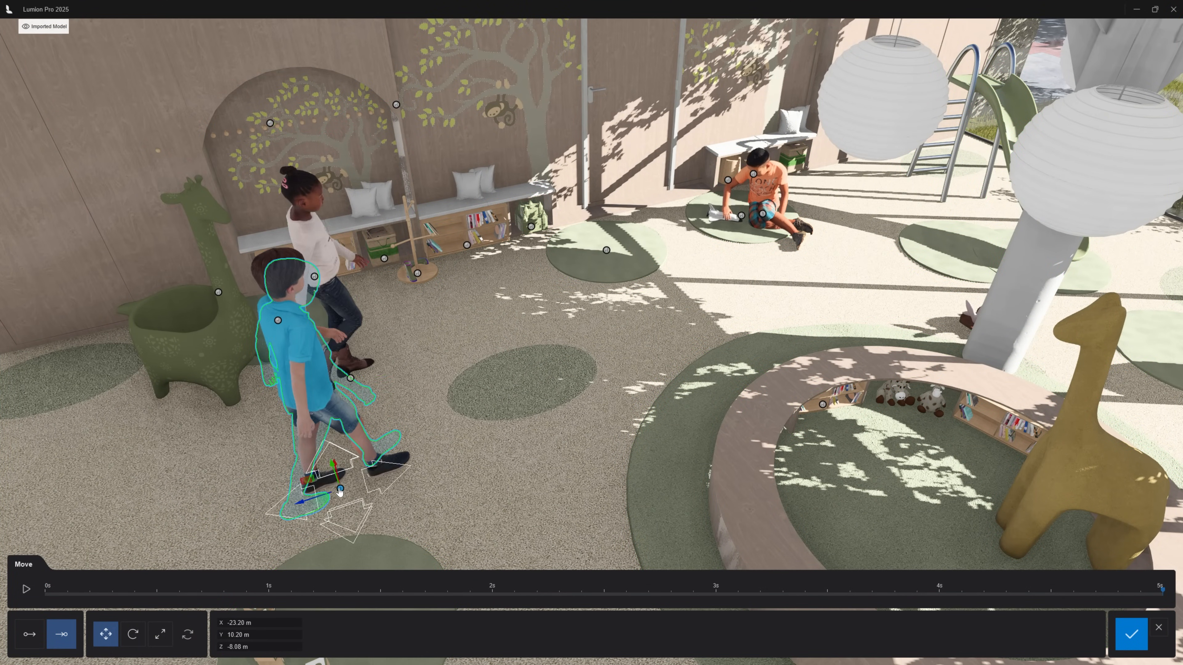
pyautogui.moveTo(340, 489); pyautogui.dragTo(829, 301)
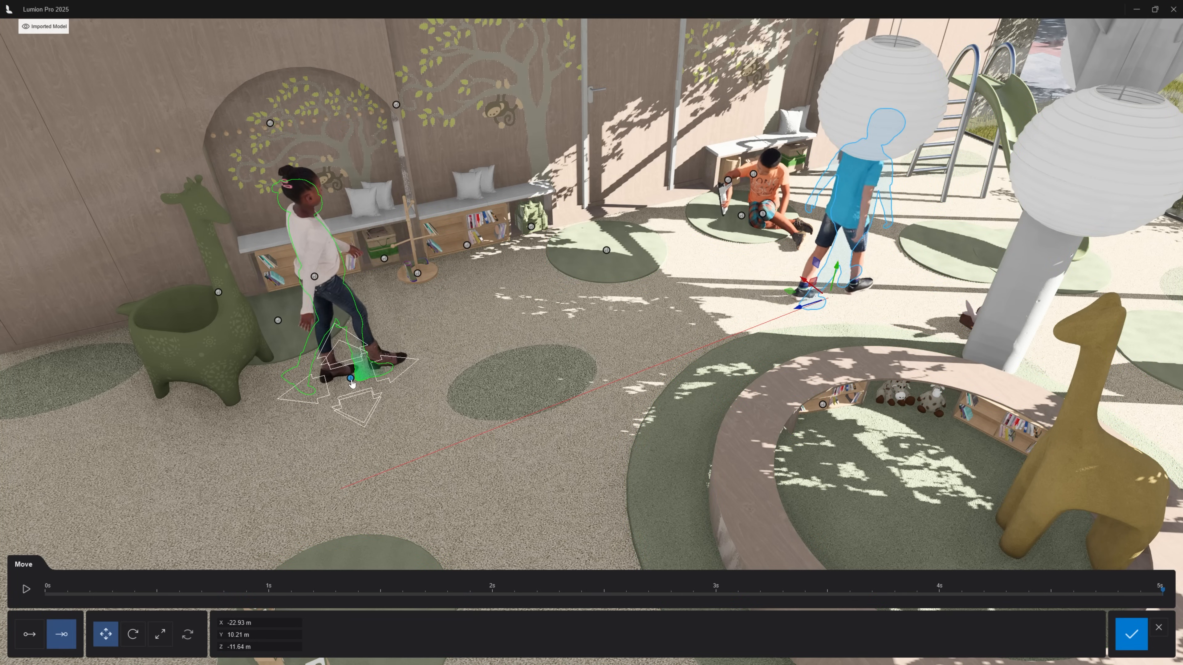
pyautogui.moveTo(352, 383); pyautogui.dragTo(530, 319)
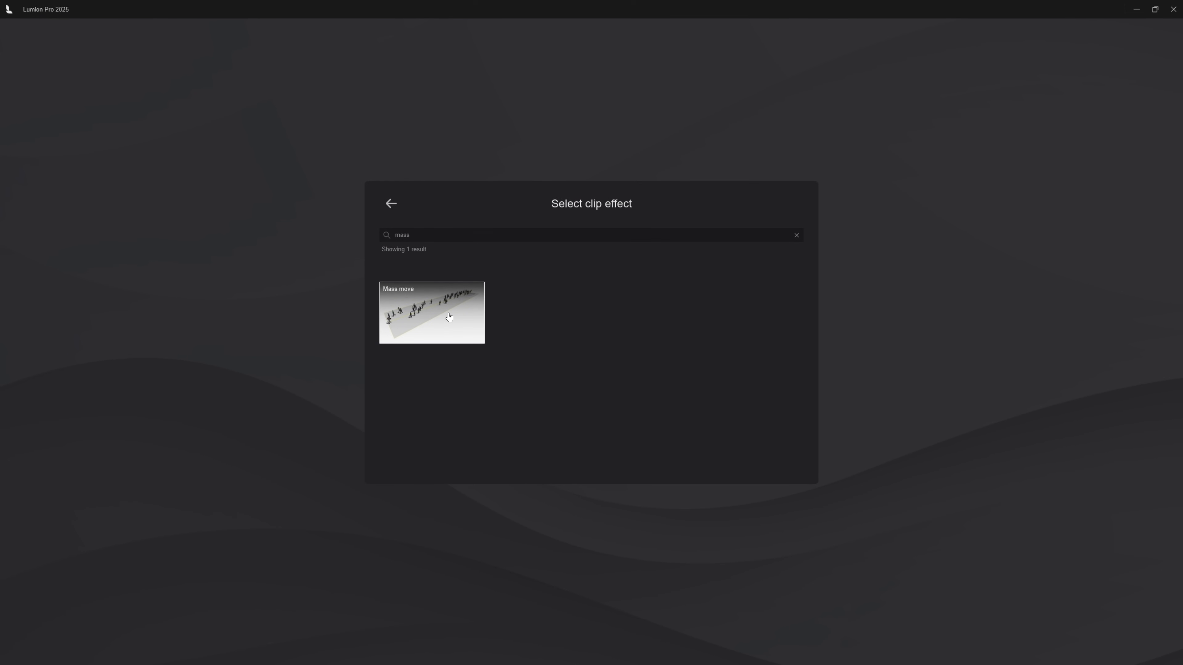
# Step: Add the Mass move effect and extend its path along the road past the row of cars to the near end
pyautogui.click(449, 317)
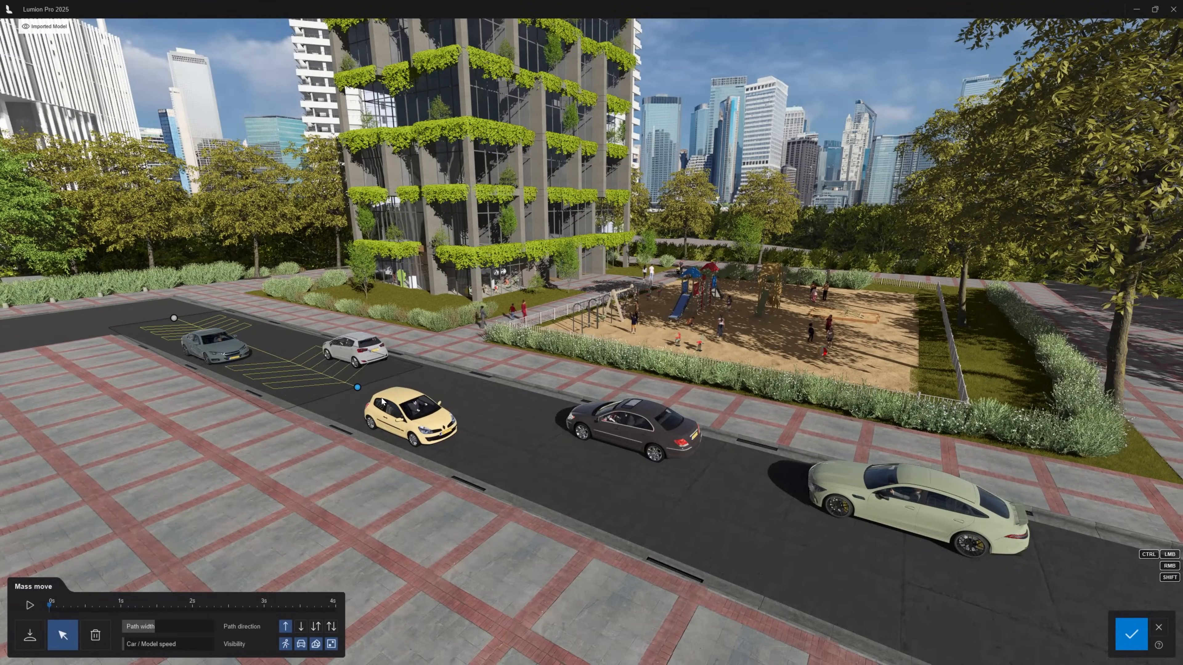
pyautogui.moveTo(876, 551); pyautogui.dragTo(1007, 579)
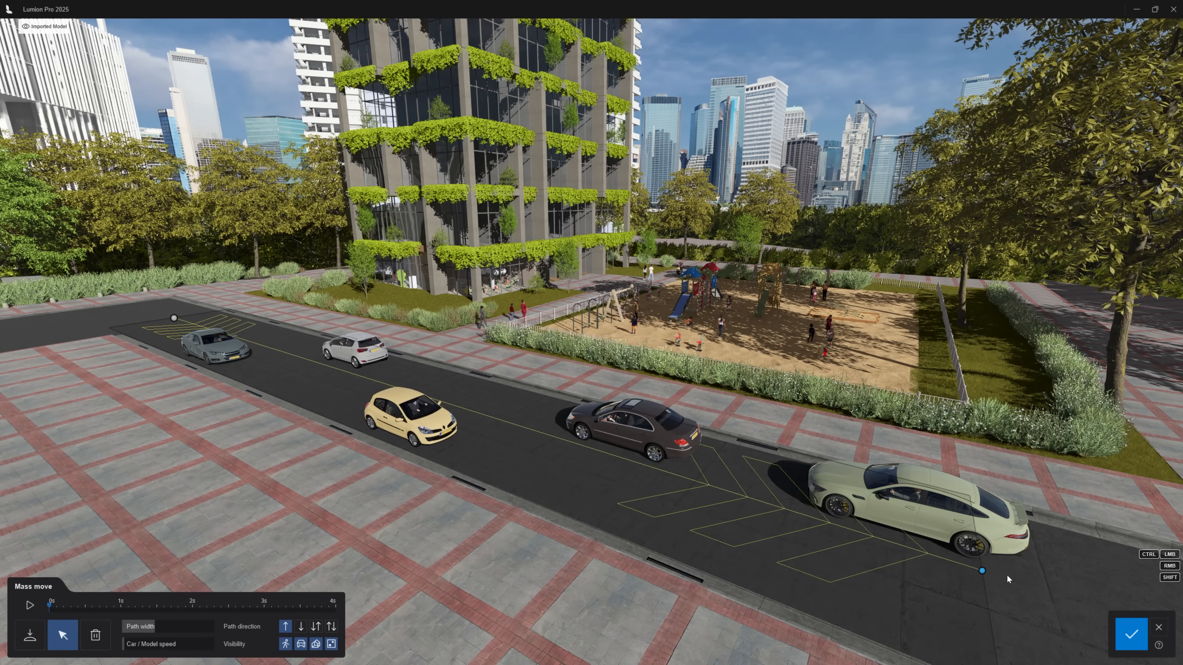
pyautogui.moveTo(1071, 605); pyautogui.dragTo(1071, 610)
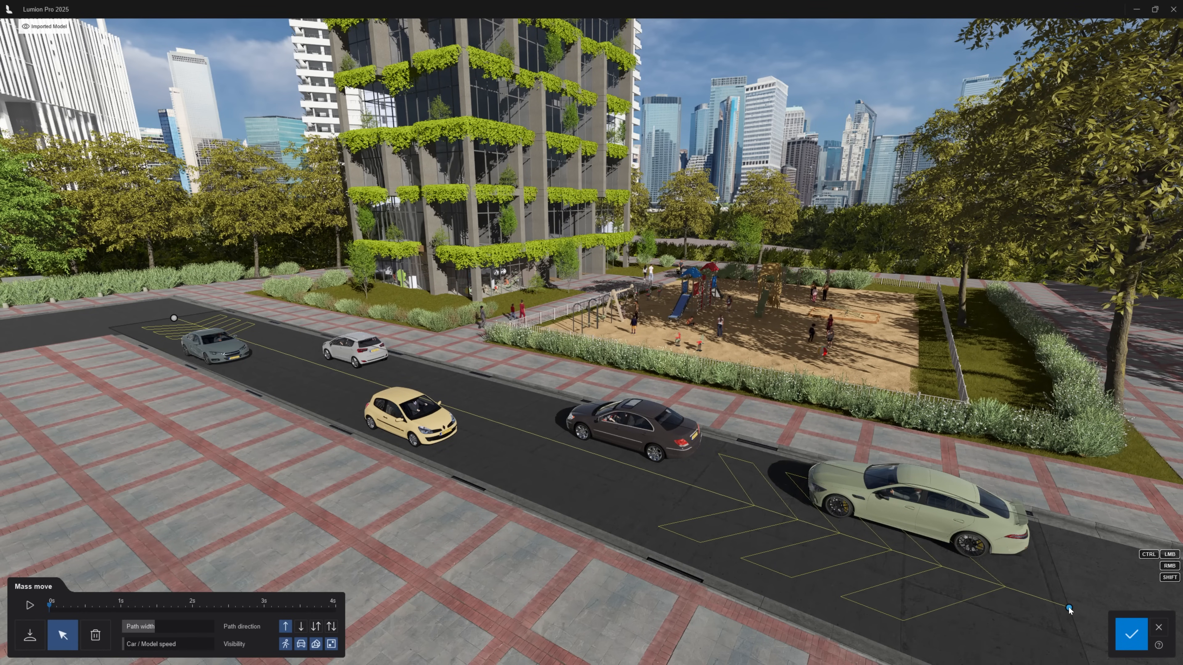